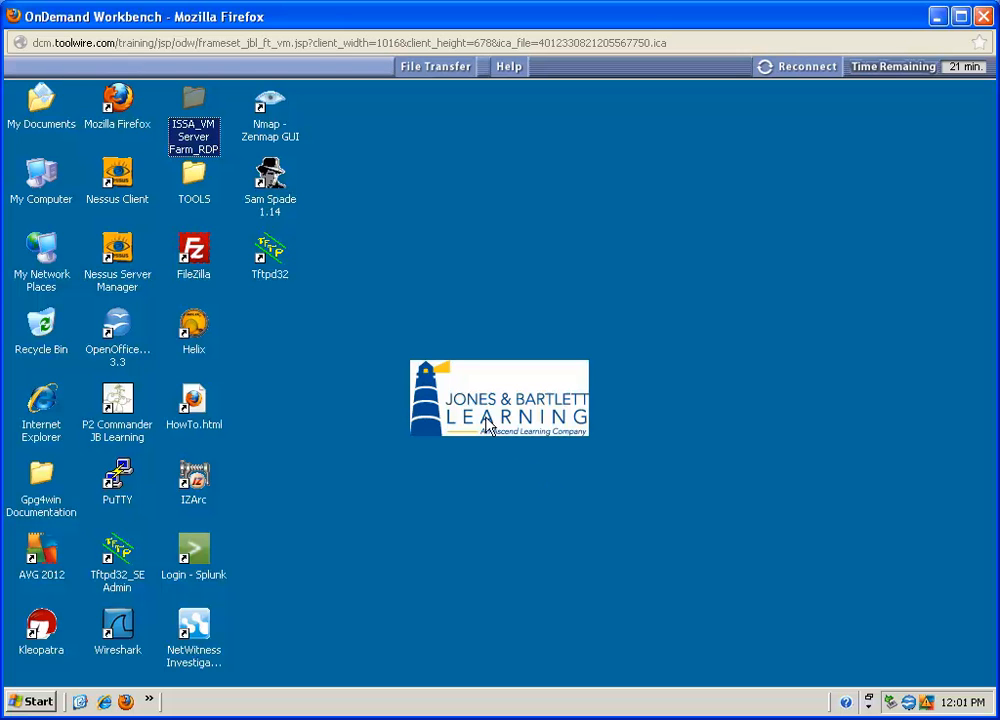
Step: Start the TargetWindows01.rdp remote session from the ISSA_VM Server Farm_RDP folder and log on to VLABS with the Administrator account password
{"action": "double_click", "coordinate": [195, 99]}
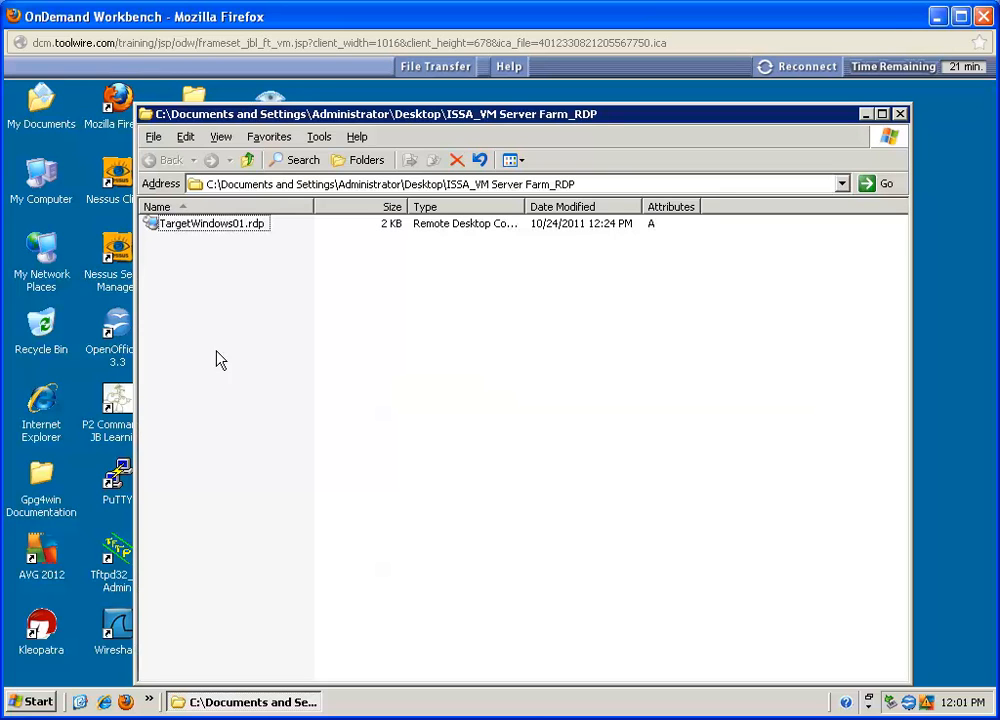
{"action": "double_click", "coordinate": [186, 228]}
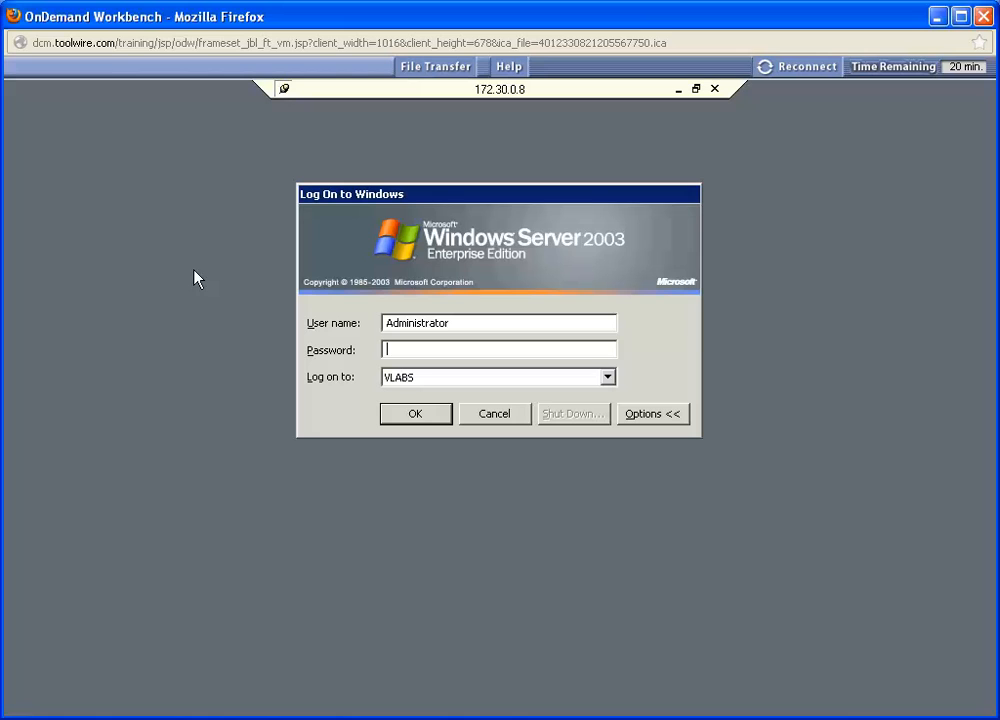
{"action": "type", "text": "**************"}
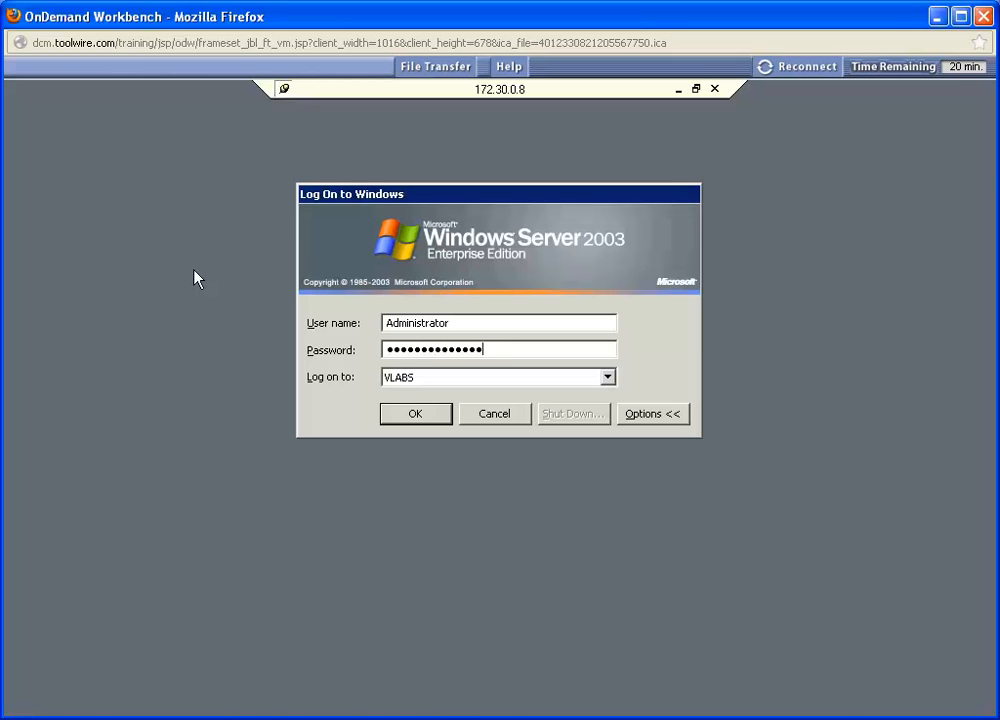
{"action": "left_click", "coordinate": [414, 415]}
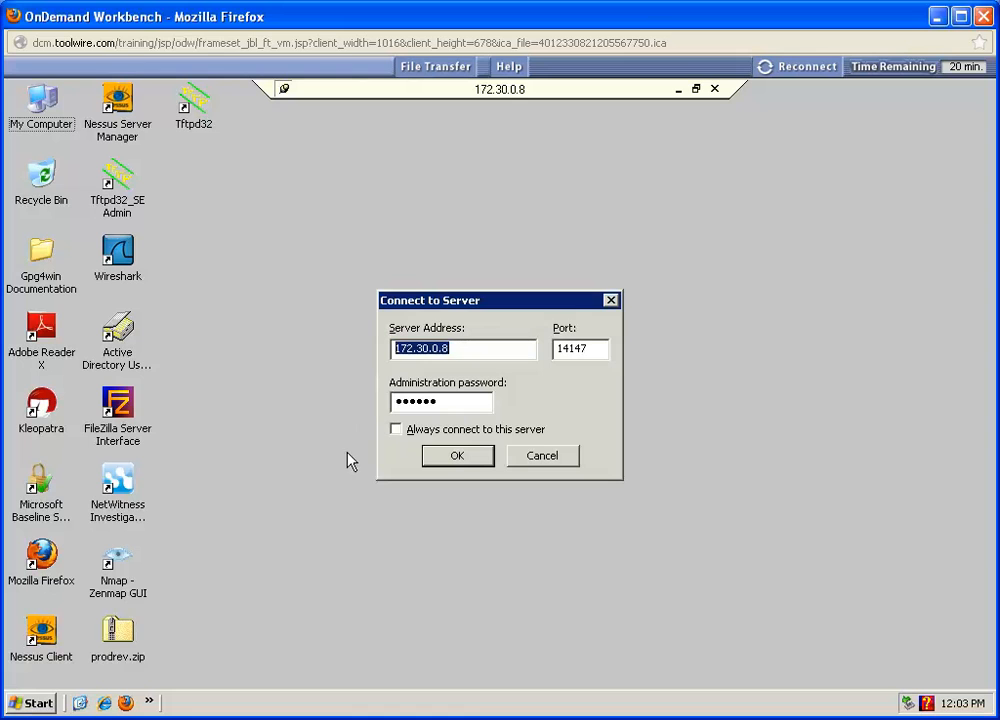
Step: Accept the FileZilla server connection, close its window, and open Active Directory Users and Computers
{"action": "left_click", "coordinate": [457, 457]}
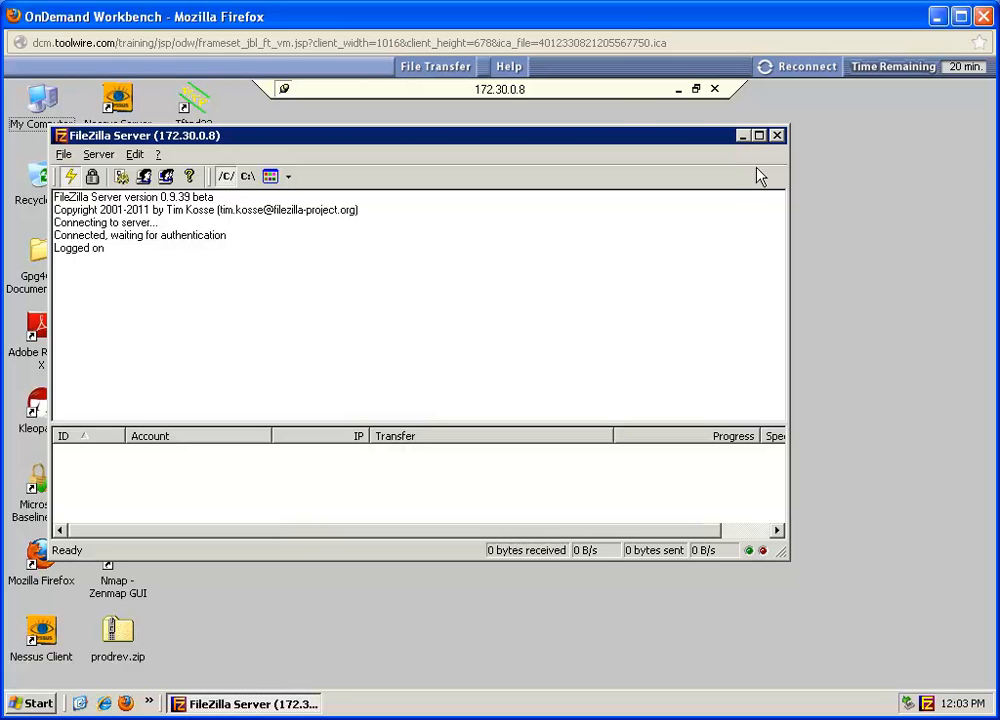
{"action": "left_click", "coordinate": [776, 137]}
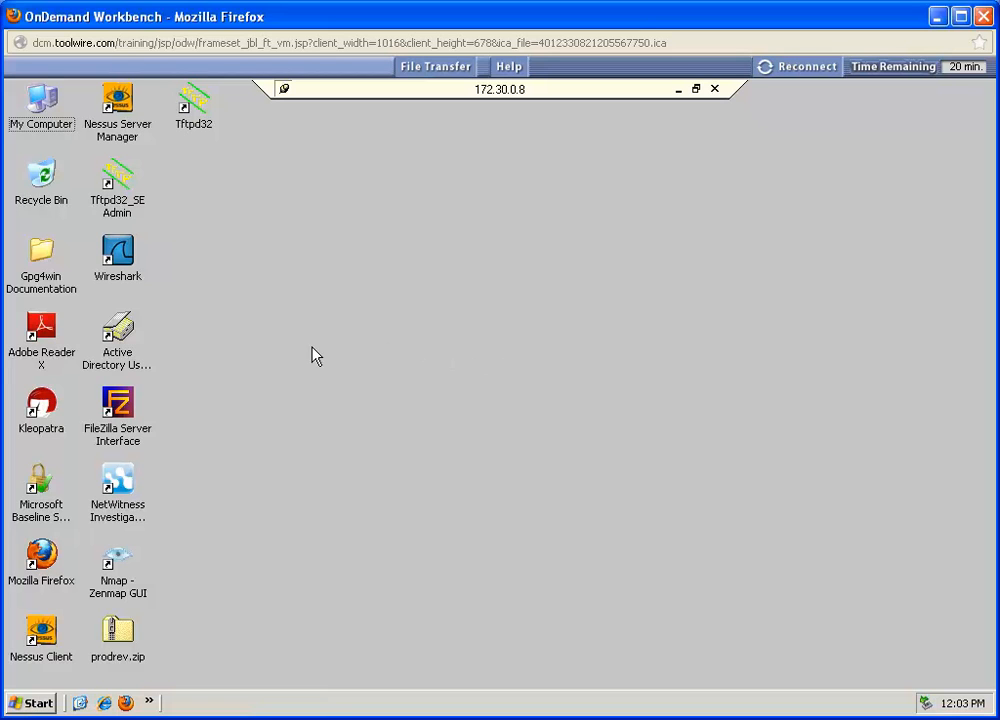
{"action": "left_click", "coordinate": [122, 345]}
{"action": "double_click", "coordinate": [122, 345]}
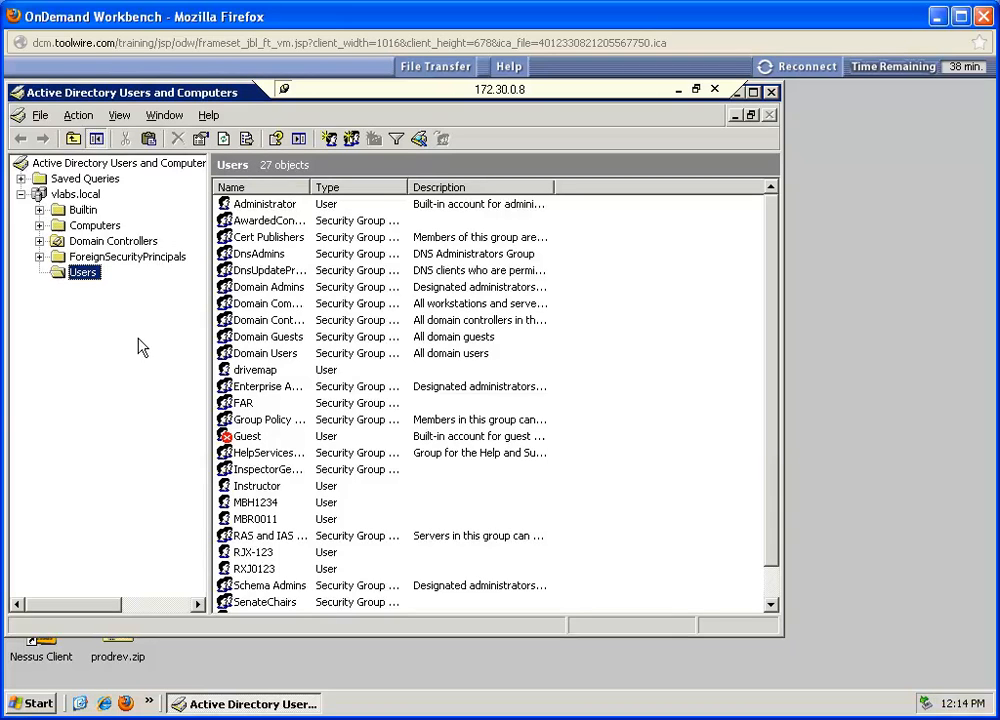
Step: Create a global security group named Shopfloor in the vlabs.local Users container
{"action": "left_click", "coordinate": [352, 140]}
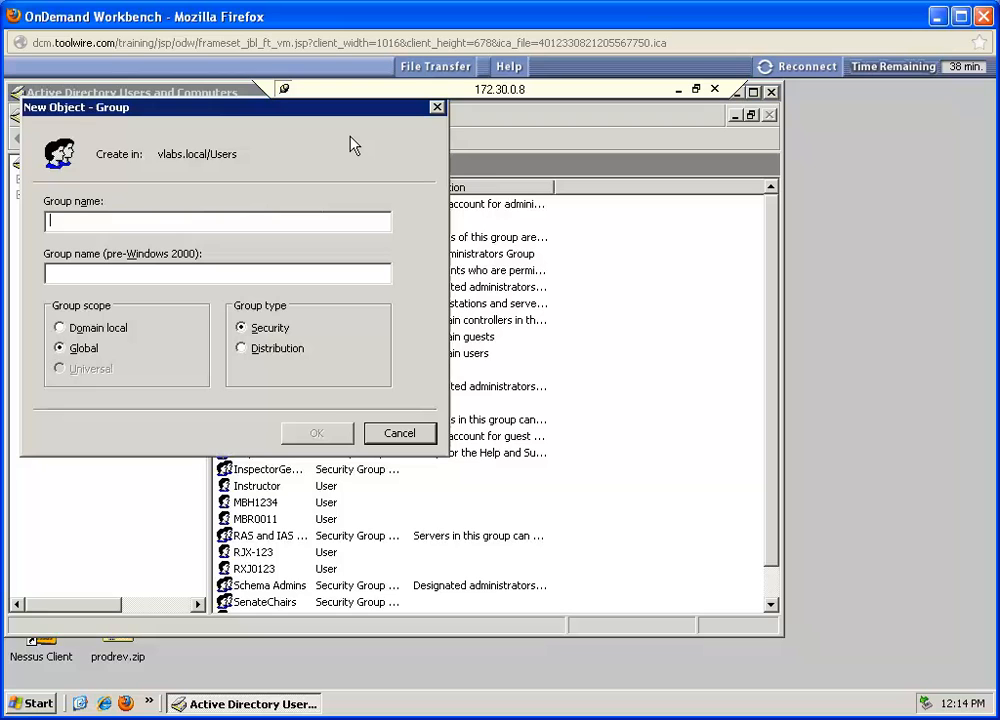
{"action": "type", "text": "Sh"}
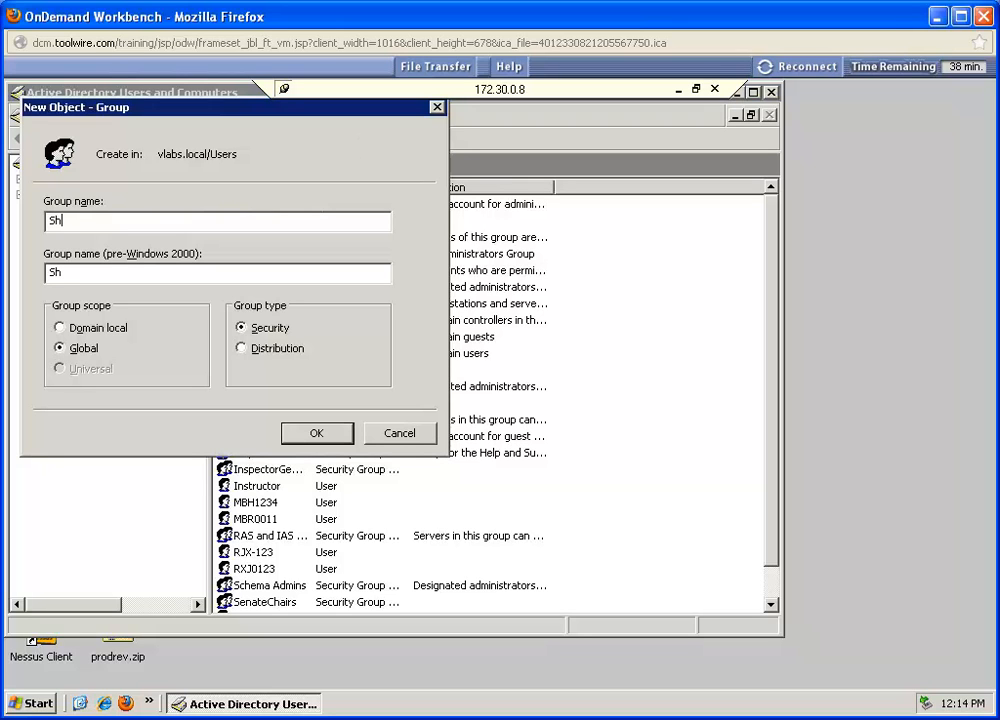
{"action": "type", "text": "opfloor"}
{"action": "left_click", "coordinate": [313, 435]}
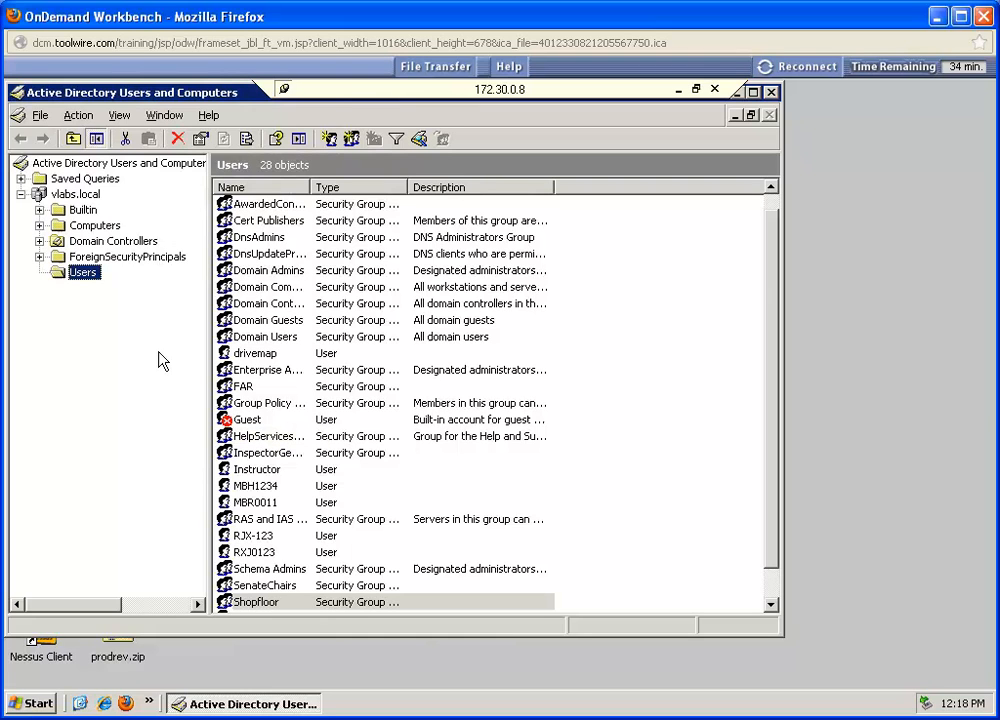
Step: Create a global security group named Manager in the vlabs.local Users container
{"action": "left_click", "coordinate": [248, 603]}
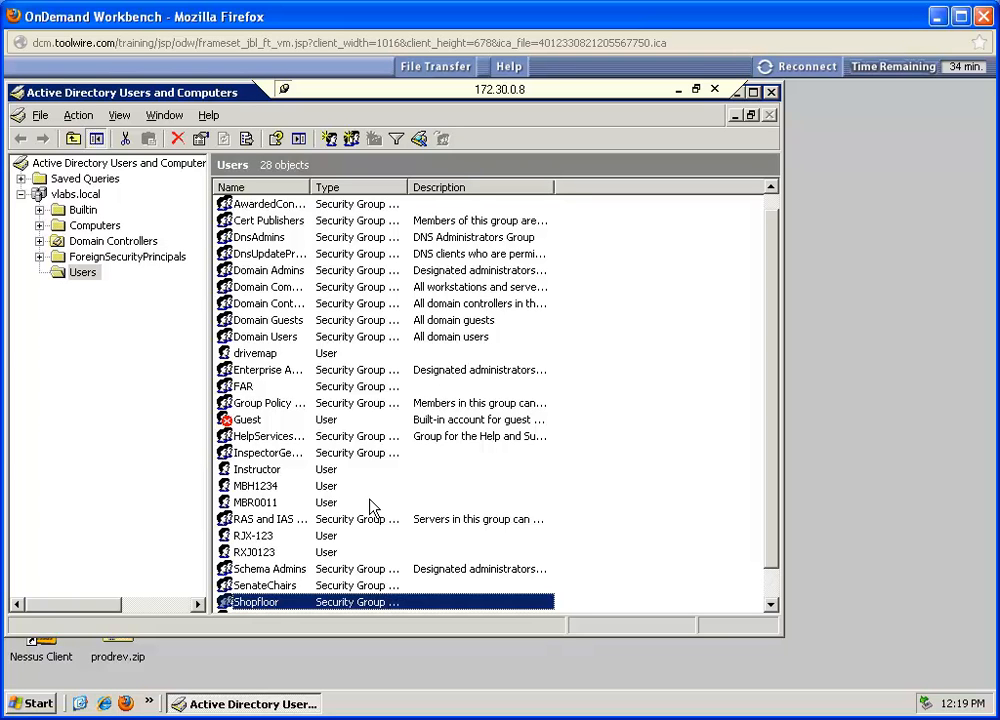
{"action": "left_click", "coordinate": [84, 274]}
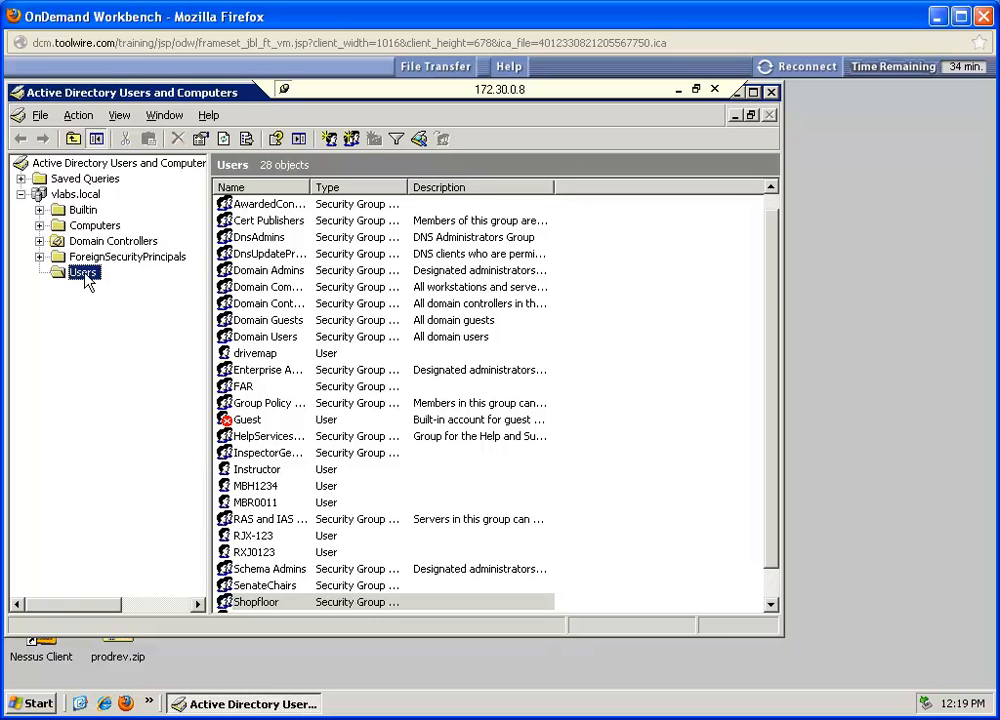
{"action": "left_click", "coordinate": [352, 139]}
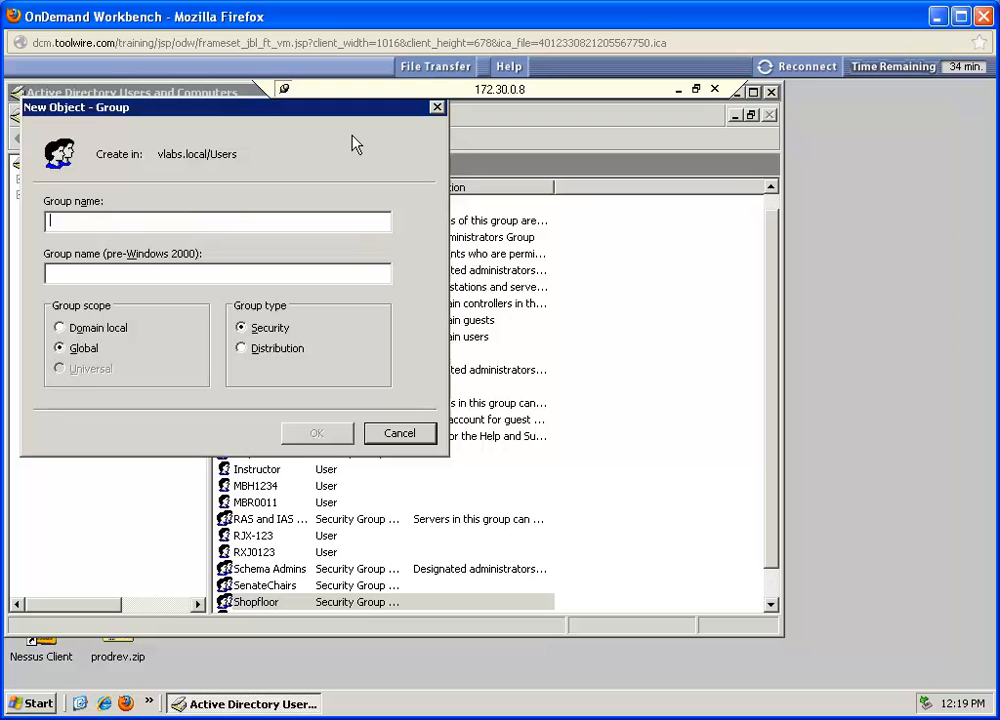
{"action": "type", "text": "Manager"}
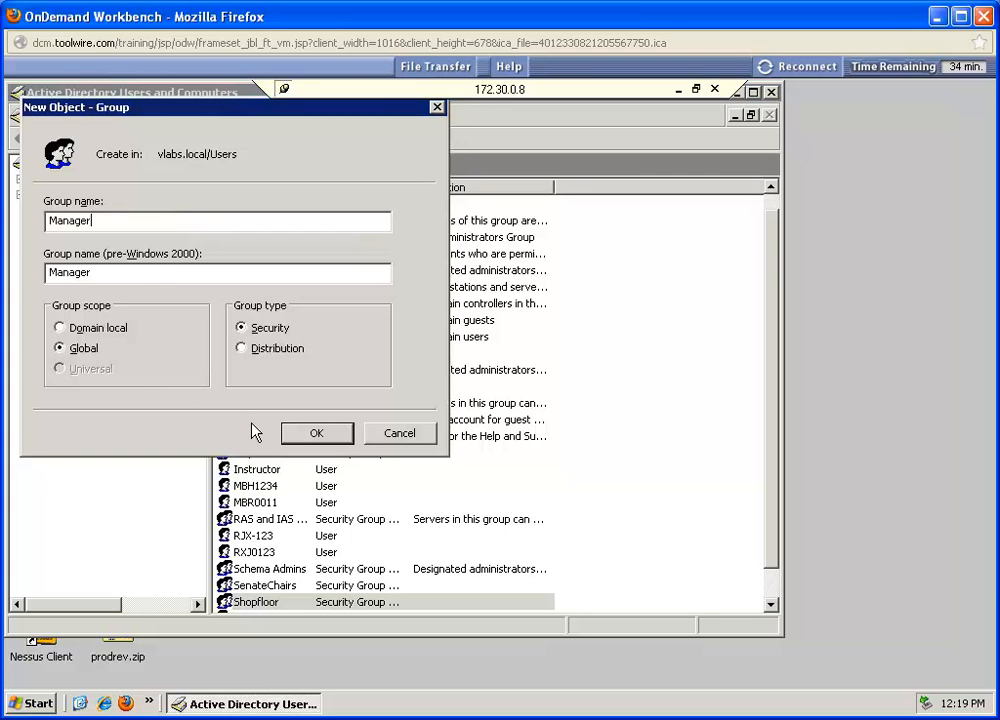
{"action": "left_click", "coordinate": [312, 432]}
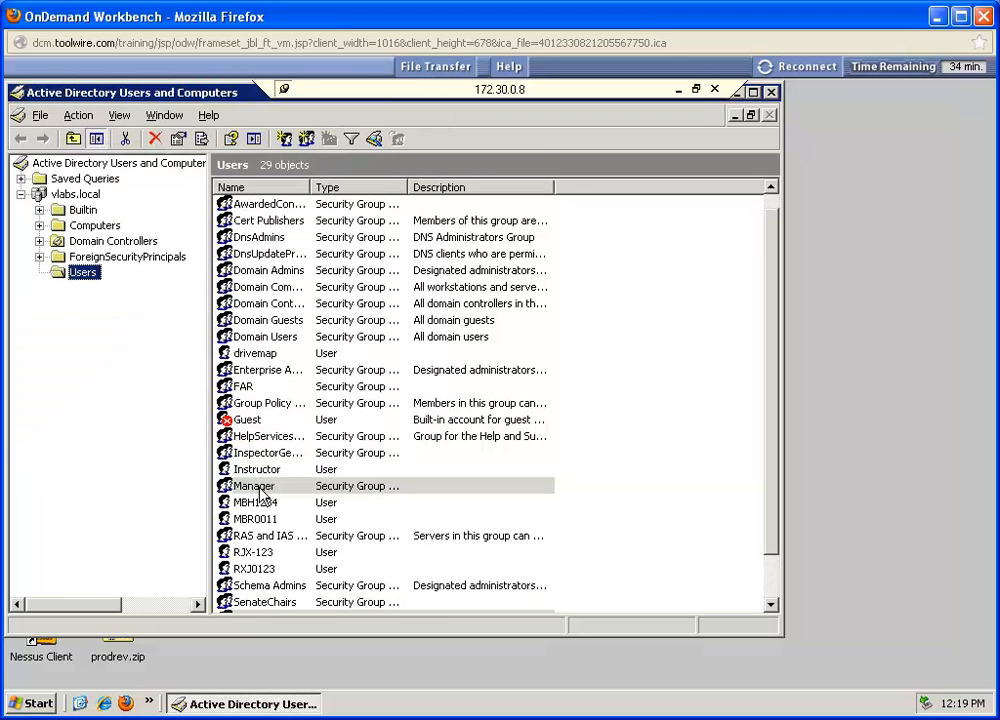
Step: Create a global security group named HumanResources in the vlabs.local Users container
{"action": "left_click", "coordinate": [306, 139]}
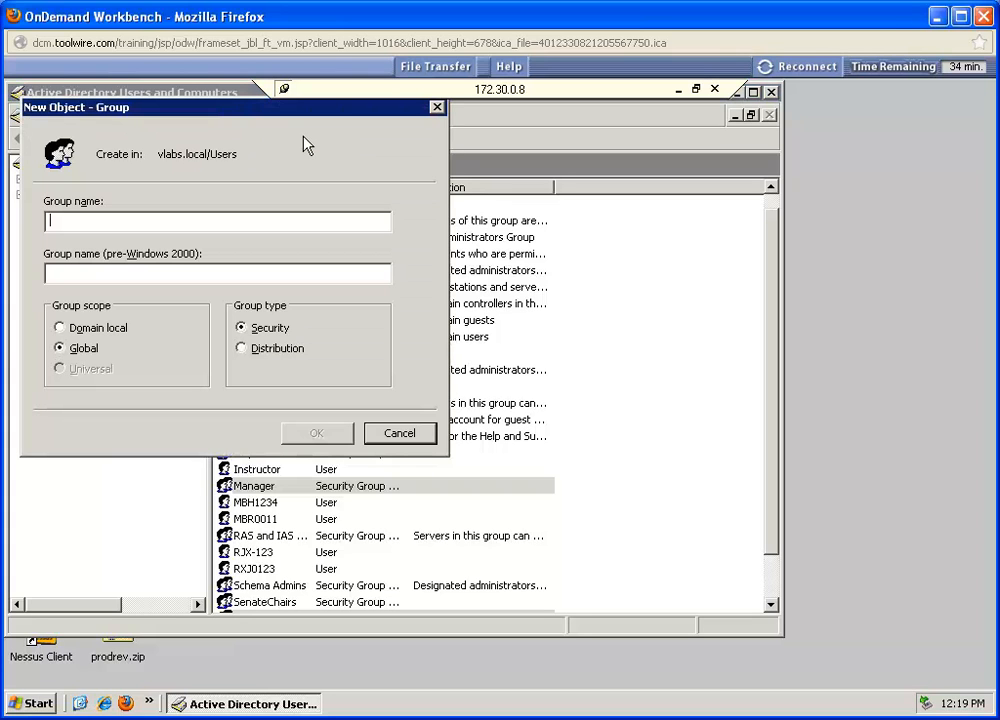
{"action": "type", "text": "Hu"}
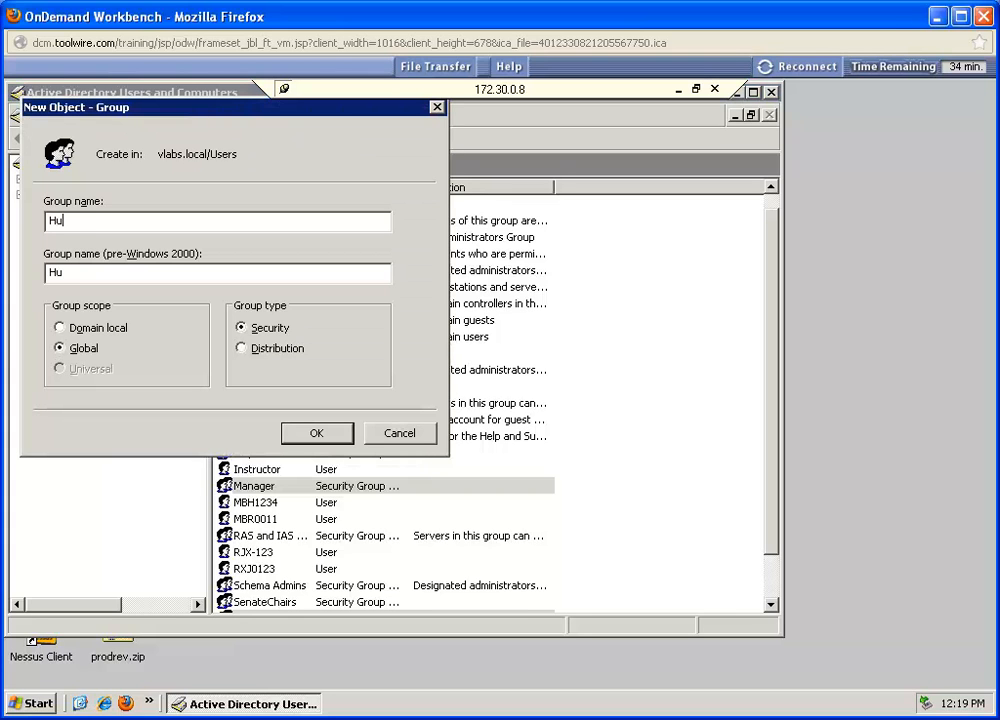
{"action": "type", "text": "manResources"}
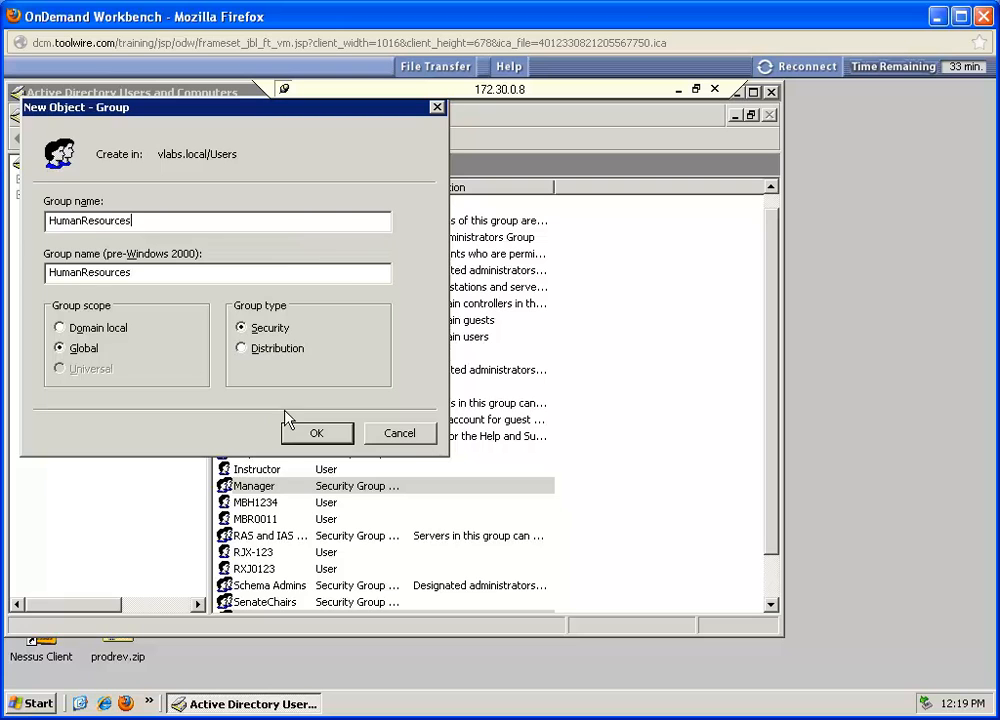
{"action": "left_click", "coordinate": [312, 433]}
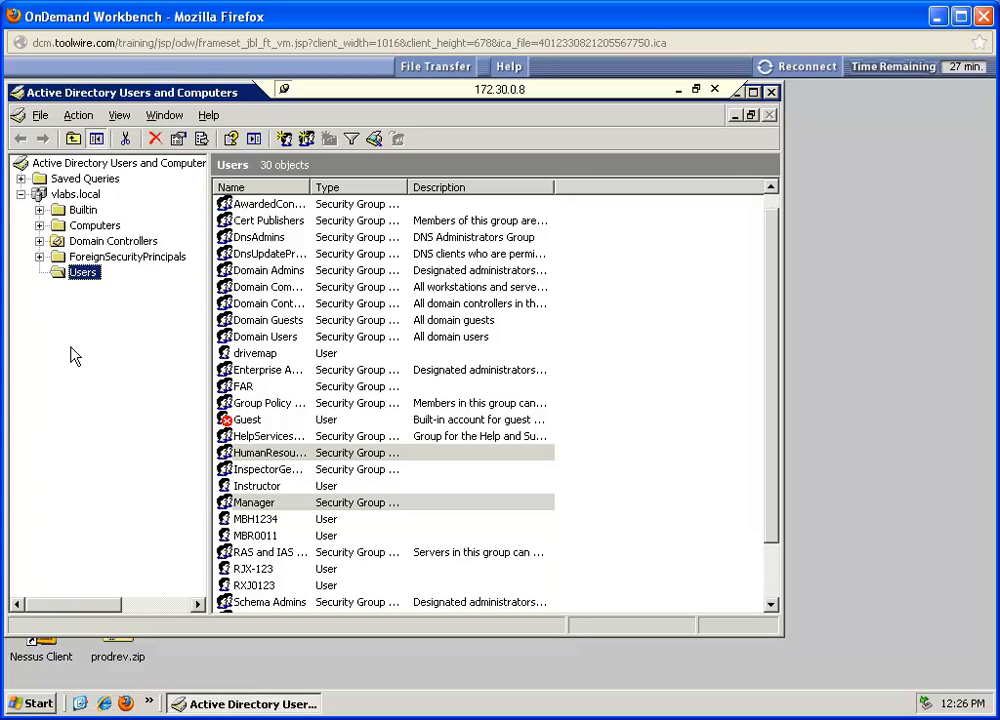
Step: Start a new user in the Users container with first name SFUser, last name 01 and logon name SFUser01
{"action": "left_click", "coordinate": [284, 140]}
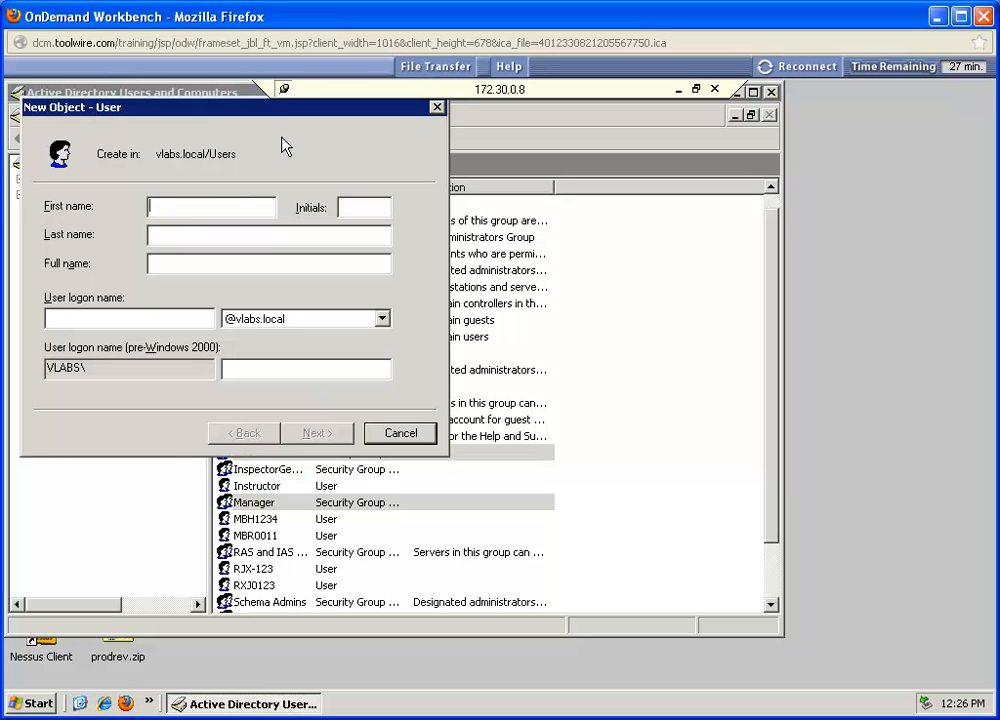
{"action": "type", "text": "SFUser"}
{"action": "left_click", "coordinate": [250, 233]}
{"action": "type", "text": "01"}
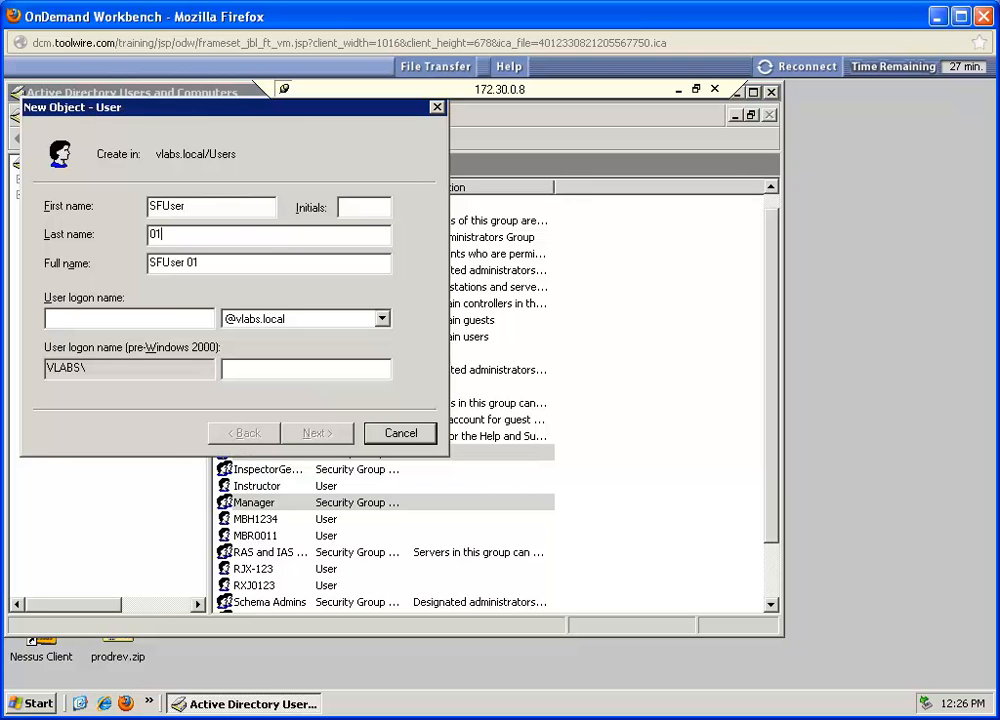
{"action": "left_click", "coordinate": [172, 316]}
{"action": "type", "text": "SFUser"}
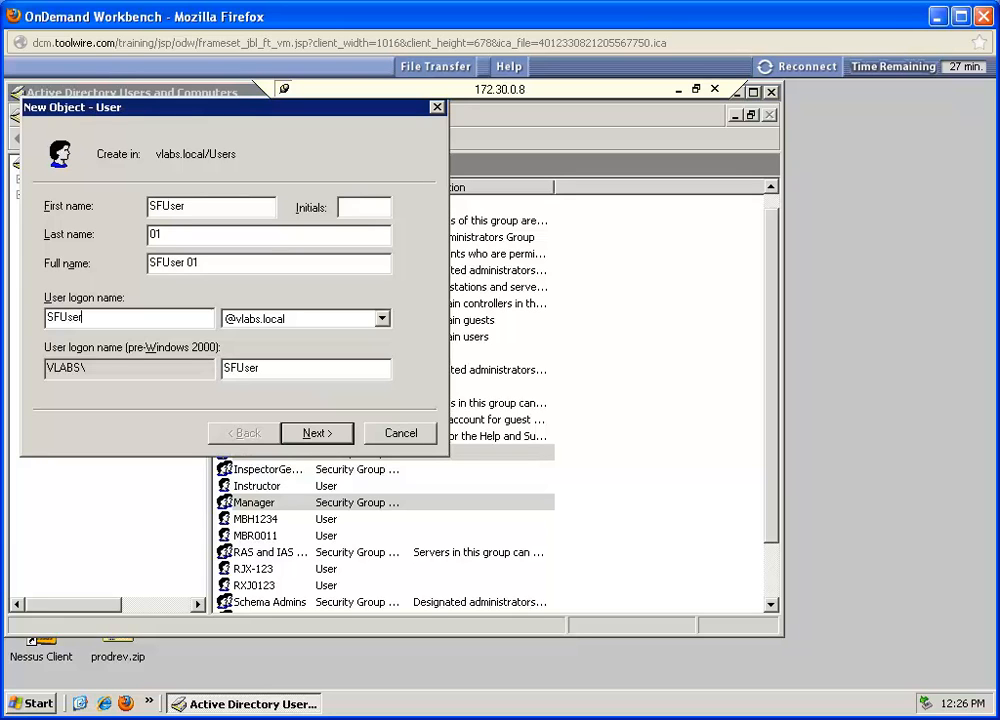
{"action": "type", "text": "01"}
{"action": "left_click", "coordinate": [316, 434]}
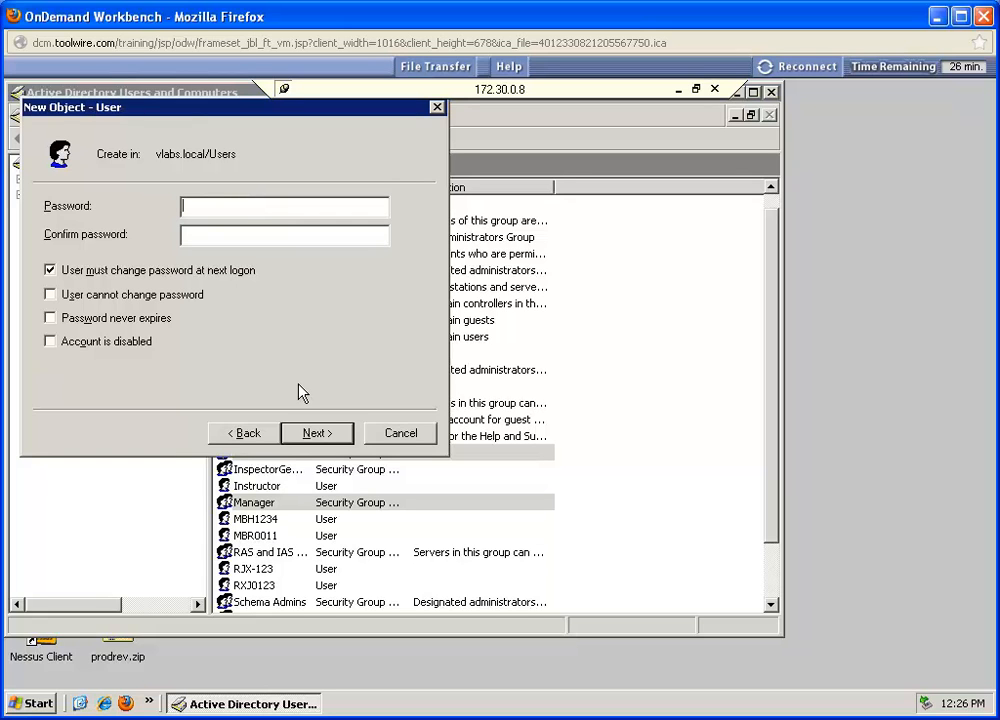
Step: Enter and confirm the new user's password, turn off the password change requirement at next logon, and finish creating the account
{"action": "type", "text": "**************"}
{"action": "key", "text": "Tab"}
{"action": "type", "text": "**************"}
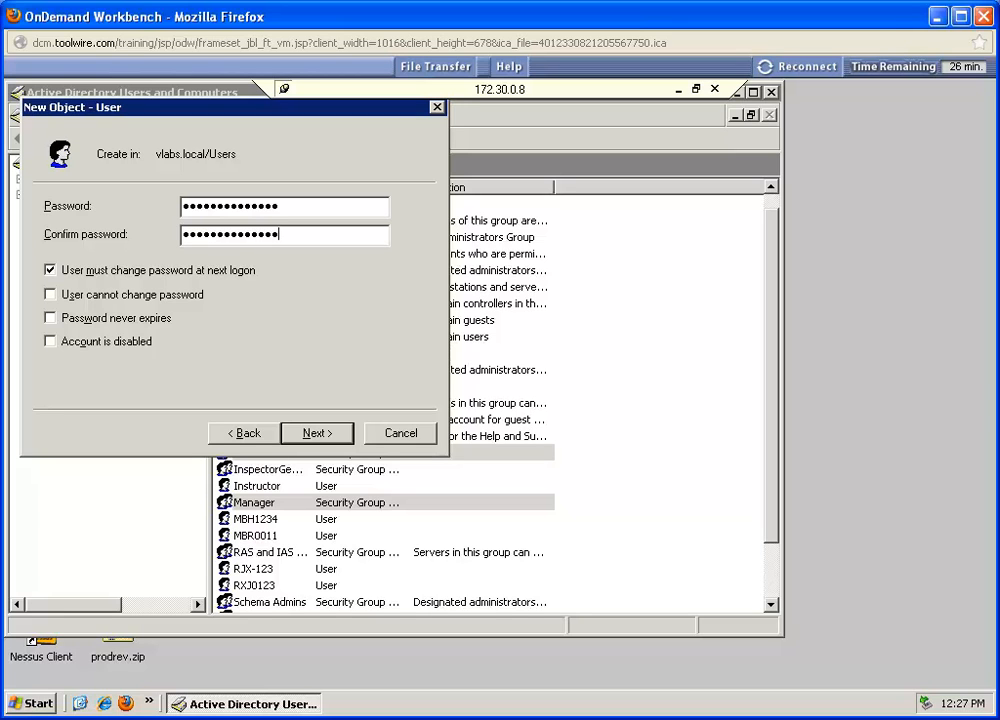
{"action": "left_click", "coordinate": [50, 270]}
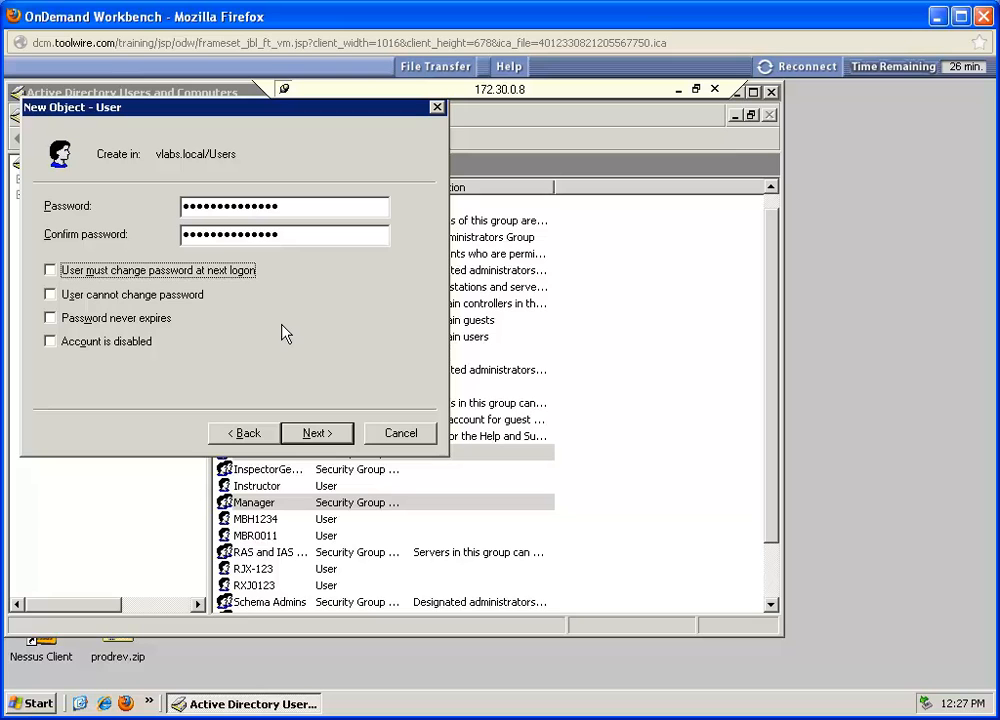
{"action": "left_click", "coordinate": [325, 433]}
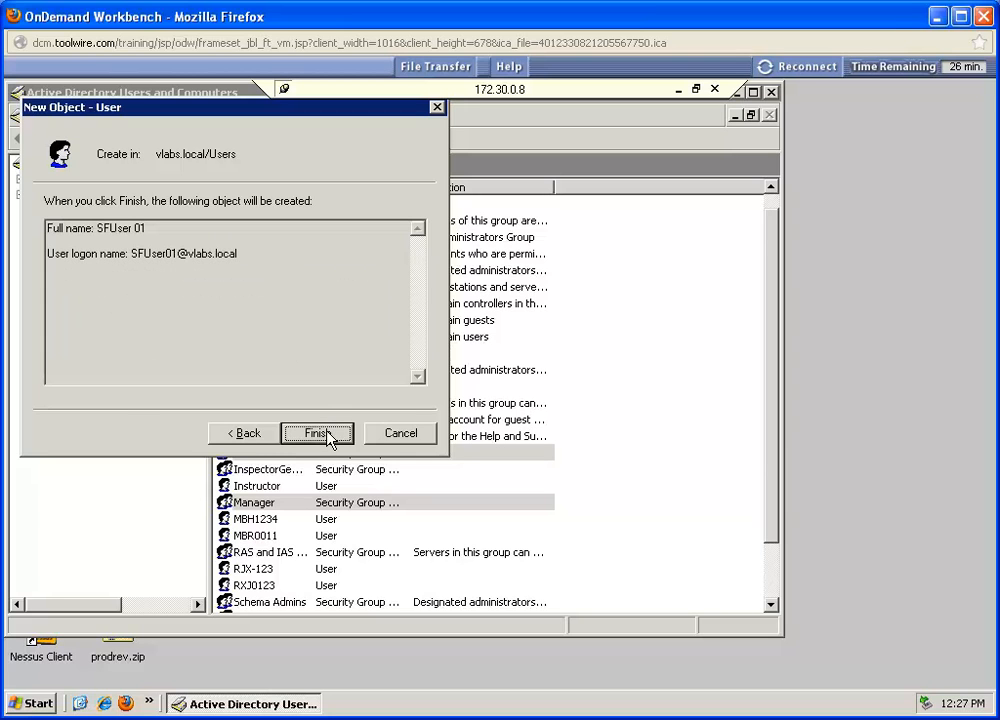
{"action": "left_click", "coordinate": [318, 433]}
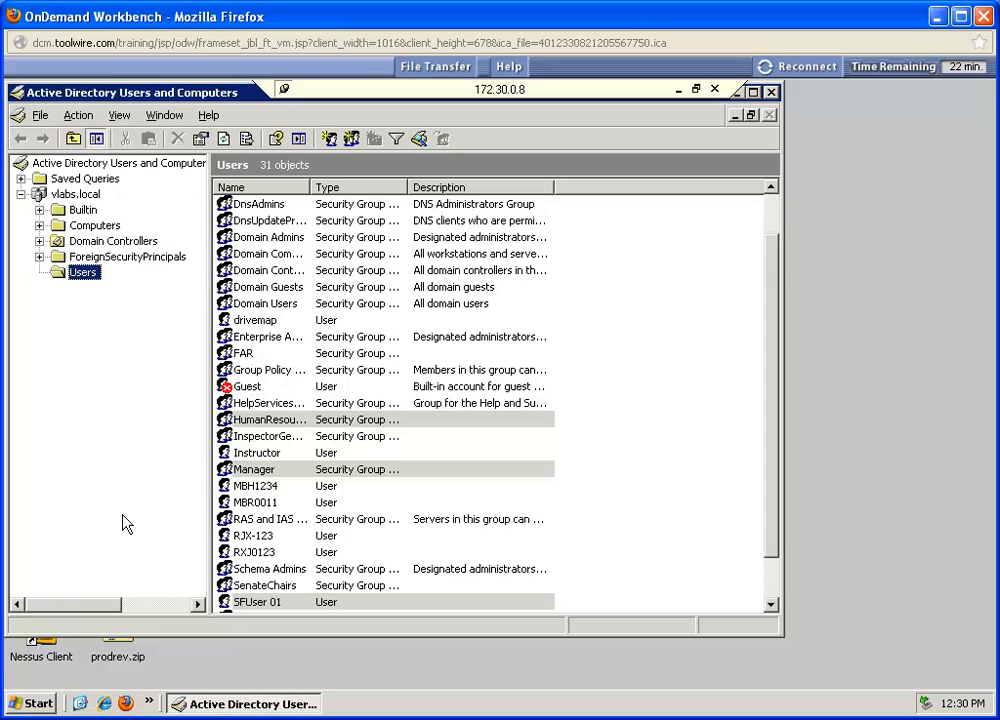
Step: Add the SFUser 01 account to the Shopfloor group, checking the group name before confirming
{"action": "left_click", "coordinate": [260, 605]}
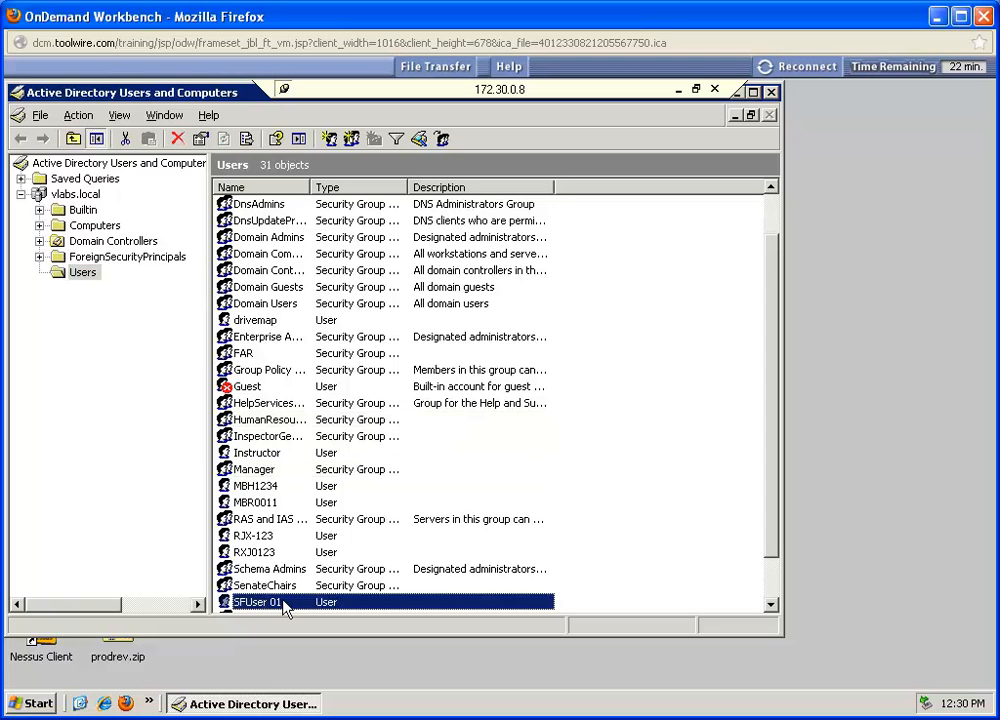
{"action": "right_click", "coordinate": [268, 606]}
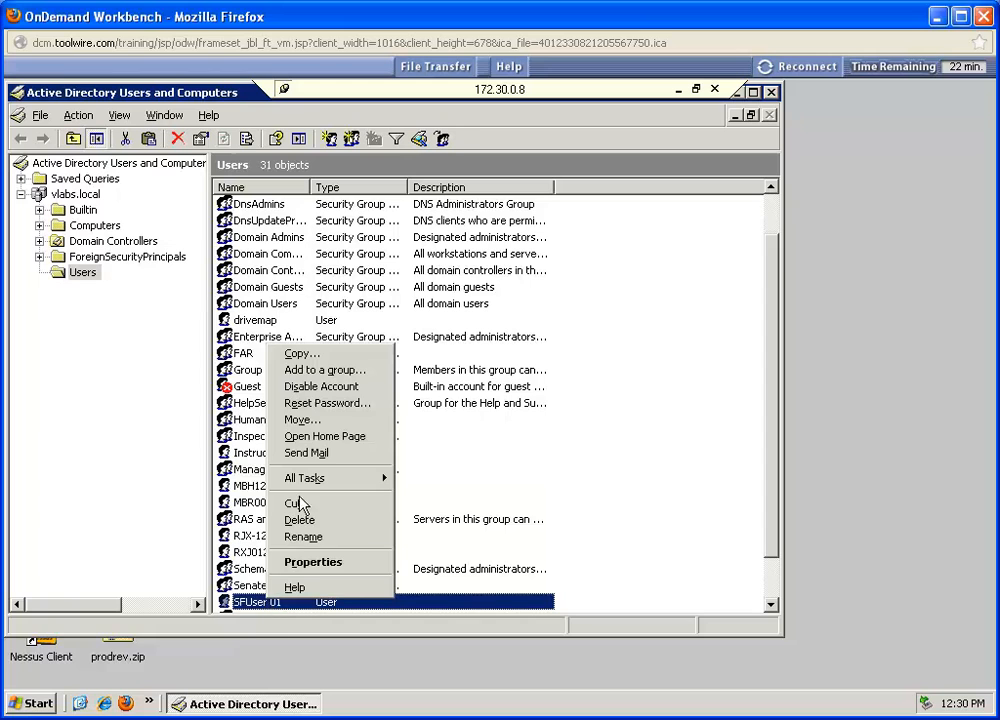
{"action": "left_click", "coordinate": [303, 374]}
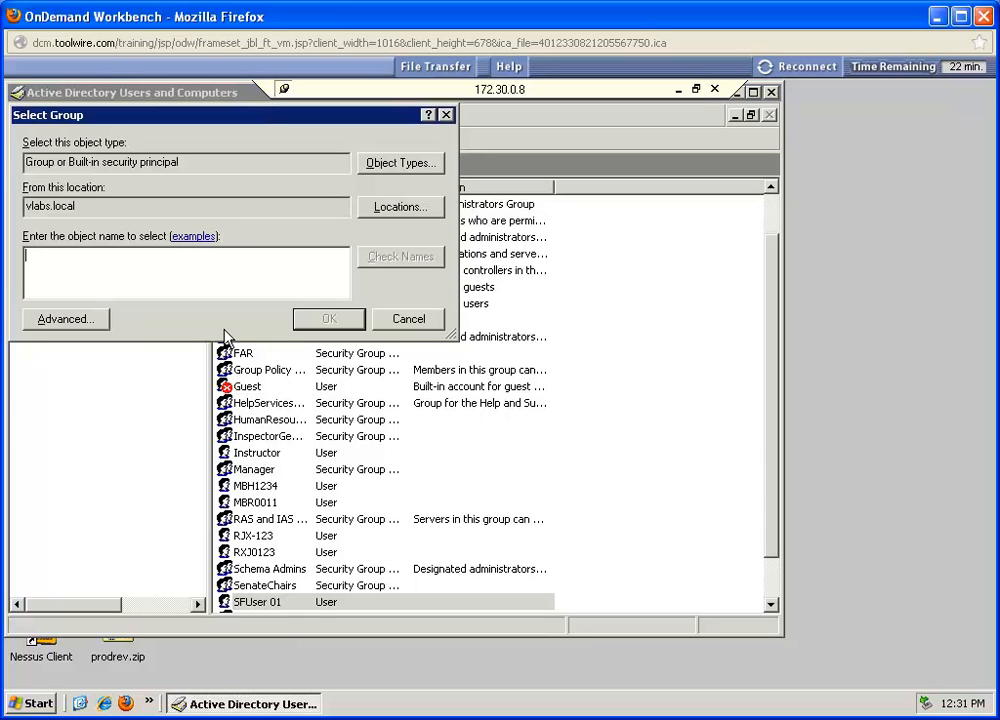
{"action": "type", "text": "Sh"}
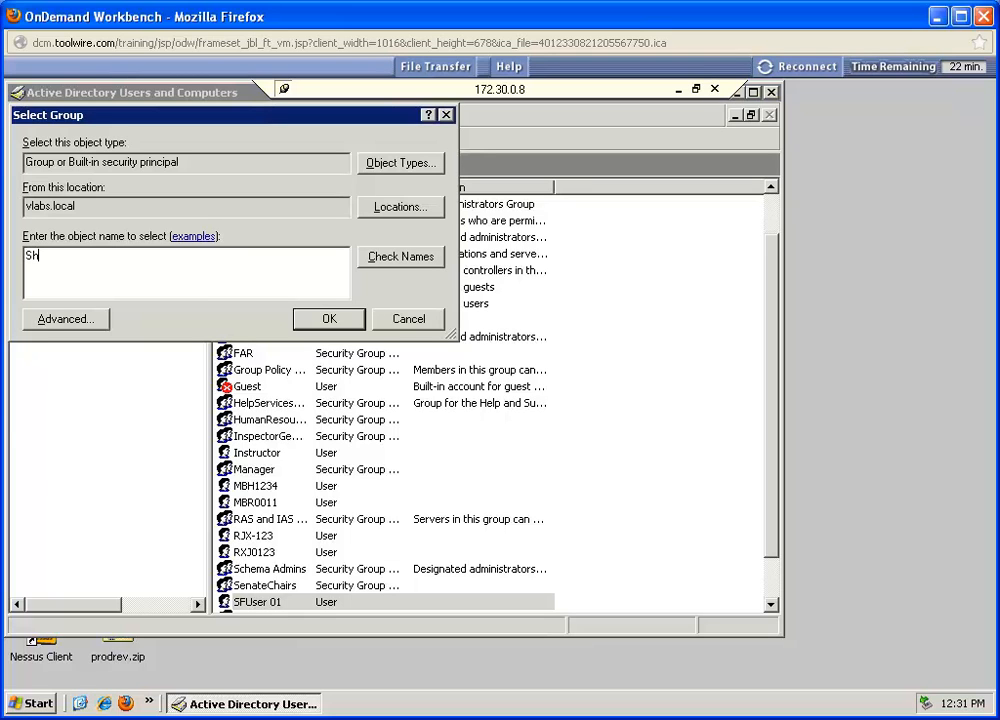
{"action": "type", "text": "opfloor"}
{"action": "left_click", "coordinate": [400, 258]}
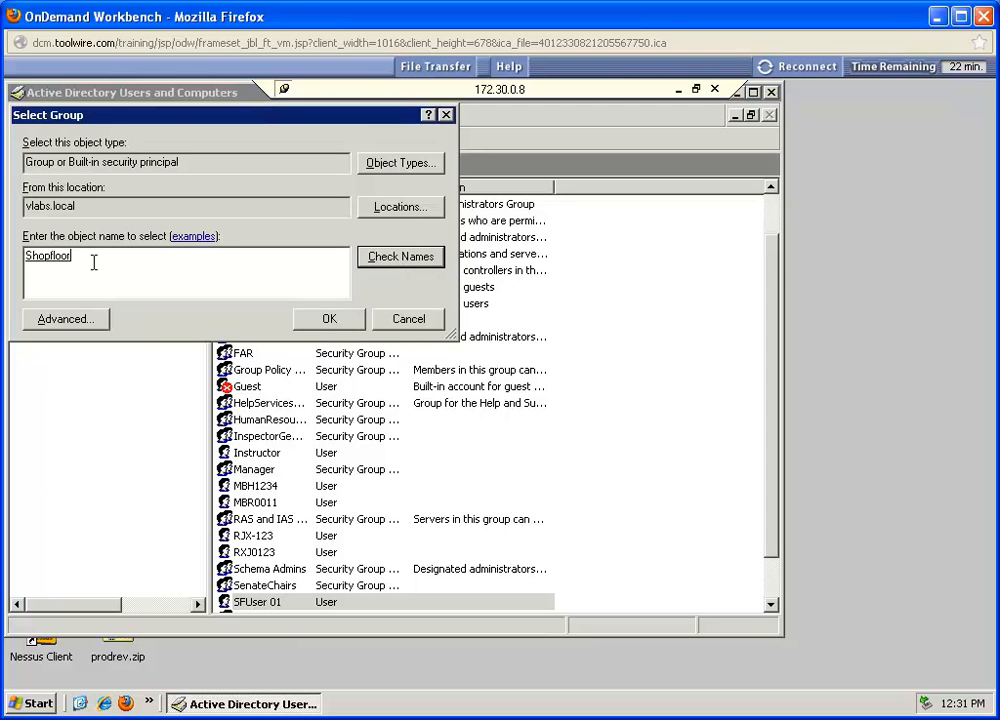
{"action": "left_click", "coordinate": [316, 322]}
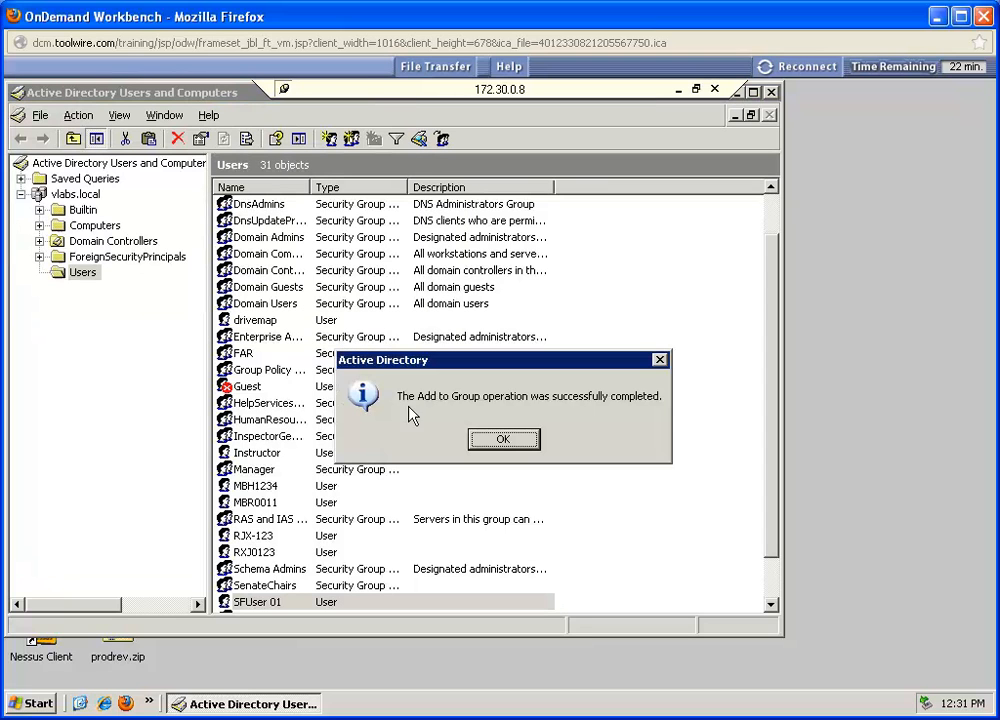
{"action": "left_click", "coordinate": [505, 440]}
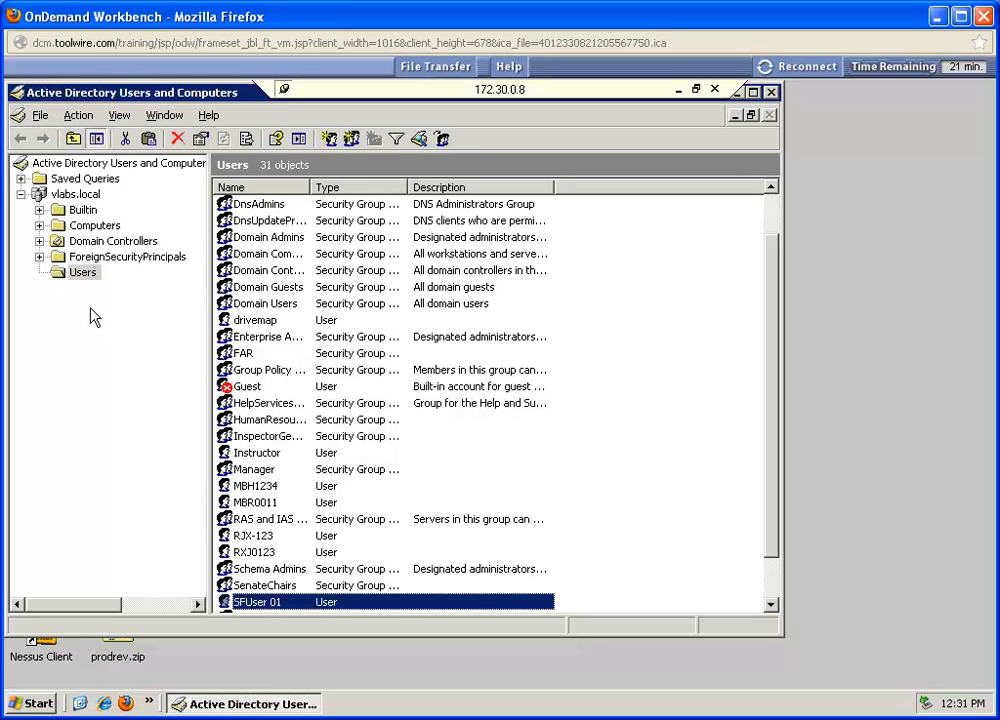
Step: Start a new user in the Users container with first name Manager, last name 01 and logon name Manager01
{"action": "left_click", "coordinate": [83, 278]}
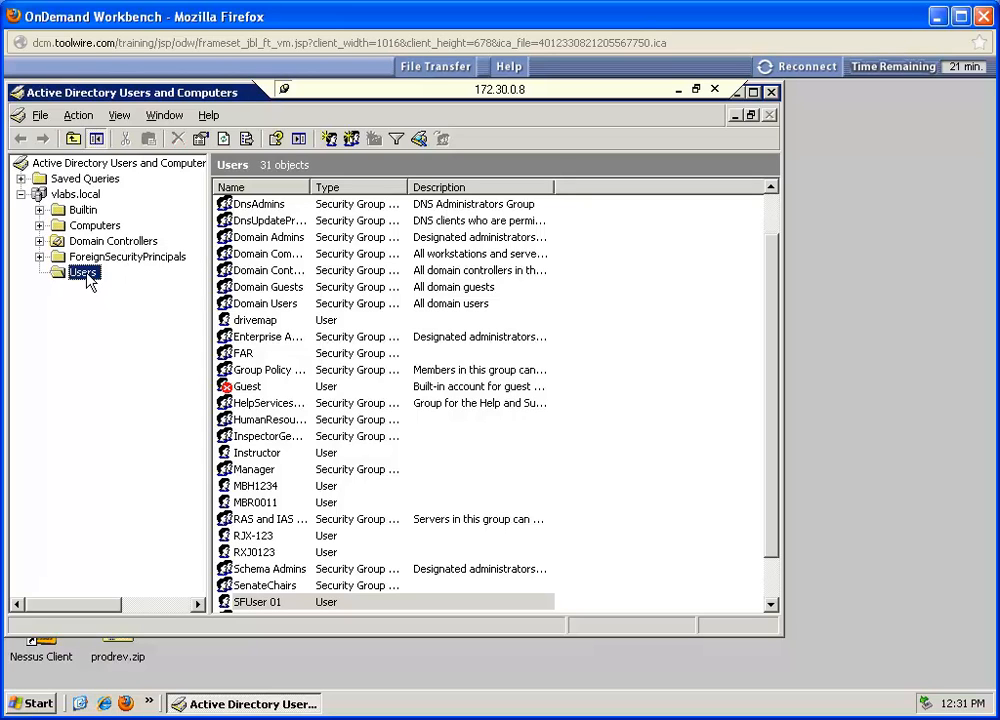
{"action": "left_click", "coordinate": [329, 140]}
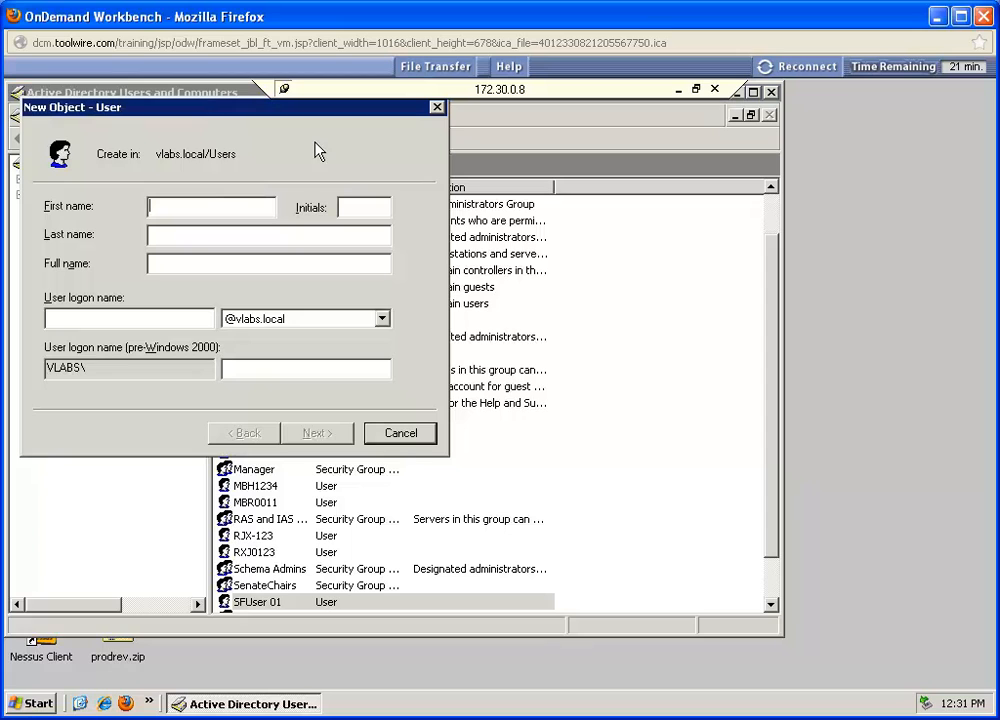
{"action": "type", "text": "Manager"}
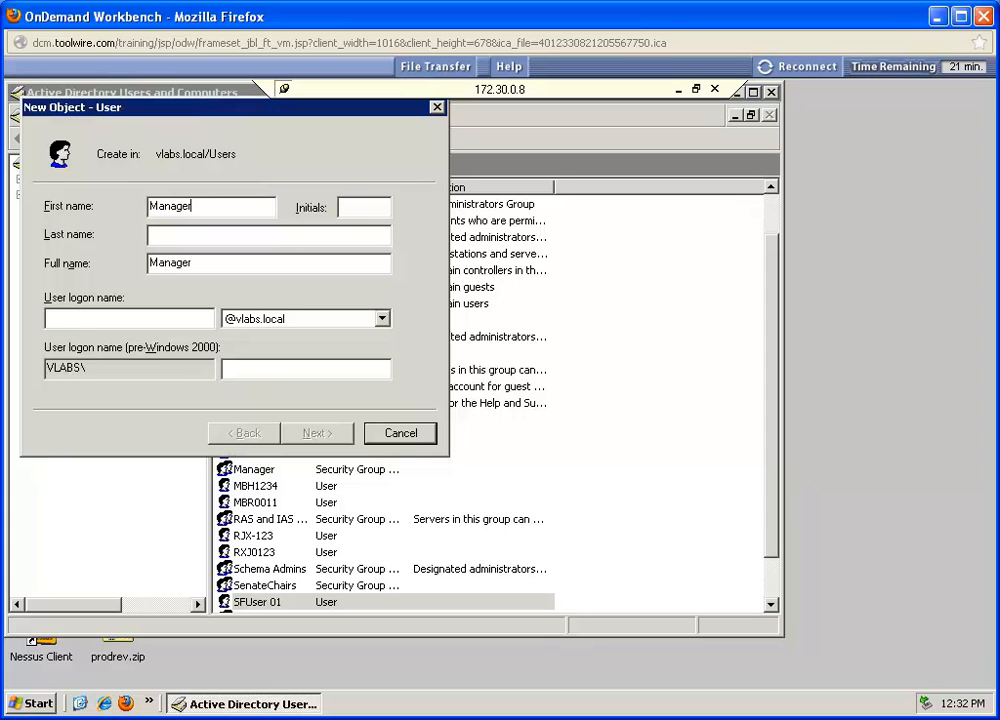
{"action": "left_click", "coordinate": [259, 232]}
{"action": "type", "text": "01"}
{"action": "left_click", "coordinate": [164, 318]}
{"action": "type", "text": "Maa"}
{"action": "key", "text": "BackSpace"}
{"action": "type", "text": "nager"}
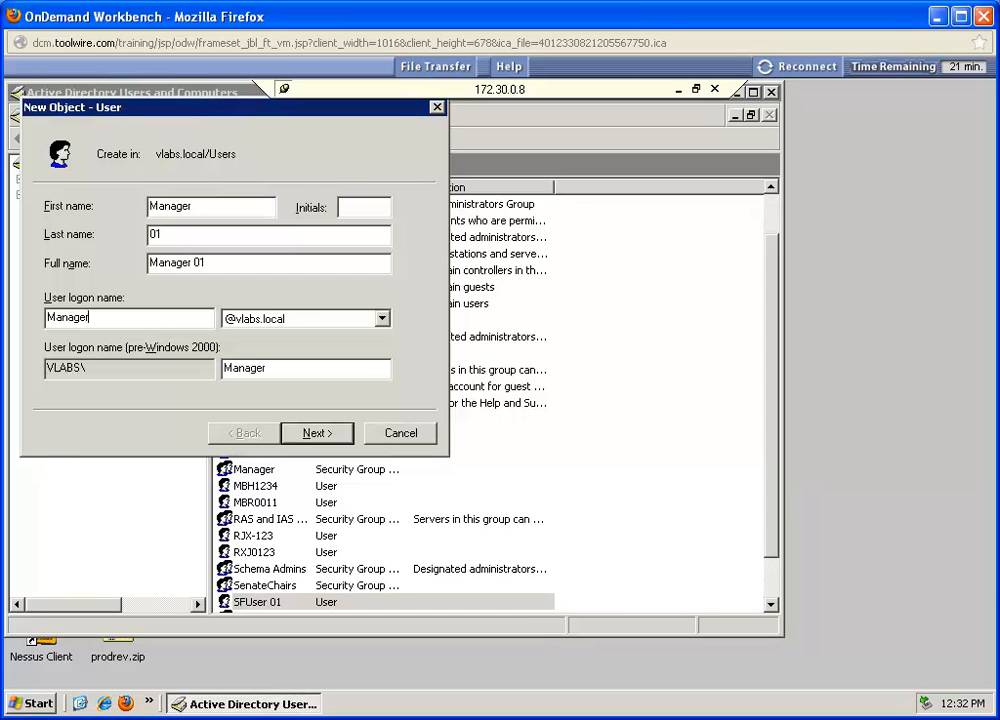
{"action": "type", "text": "01"}
{"action": "left_click", "coordinate": [331, 436]}
Step: Enter and confirm the password for Manager 01, turn off the password change requirement at next logon, and finish creating the account
{"action": "type", "text": "P"}
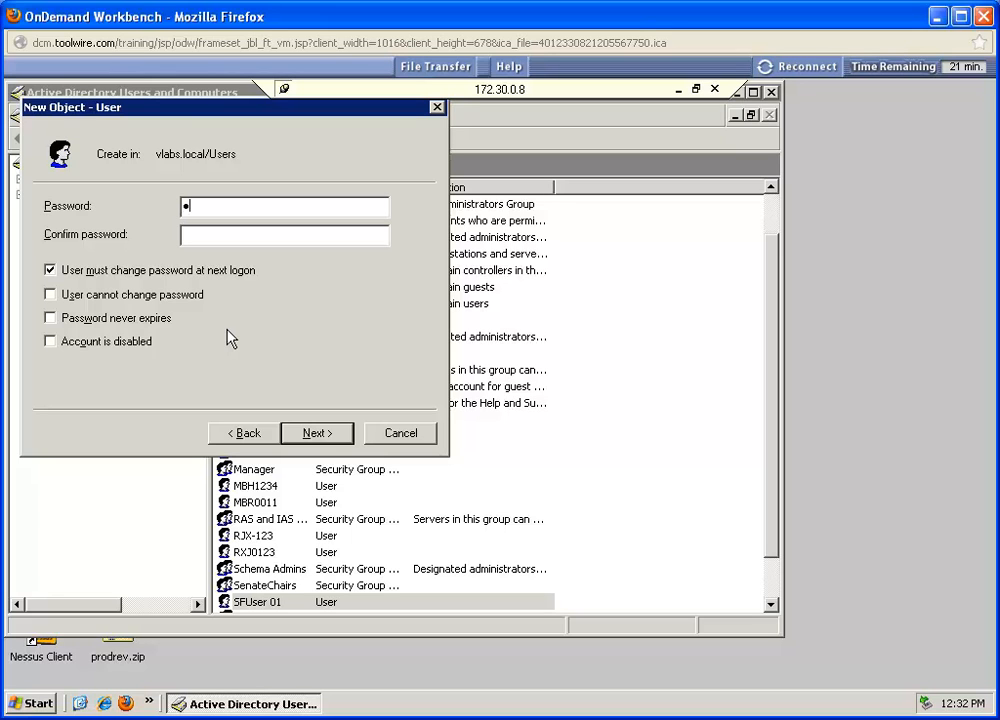
{"action": "type", "text": "assword123456"}
{"action": "key", "text": "Tab"}
{"action": "type", "text": "Password1234"}
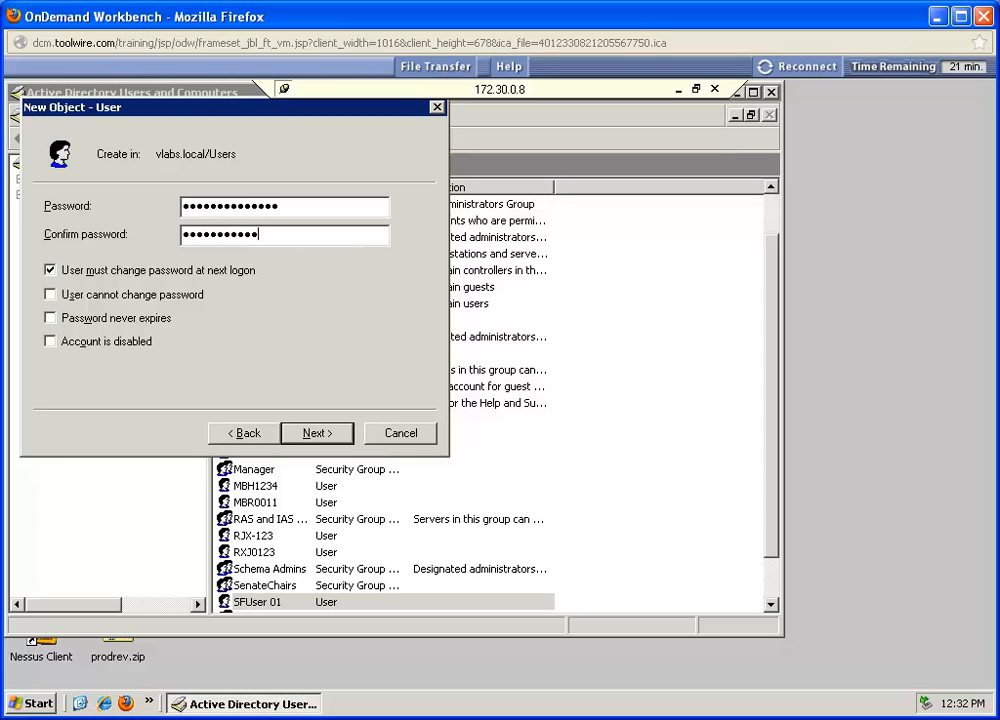
{"action": "type", "text": "56"}
{"action": "left_click", "coordinate": [50, 270]}
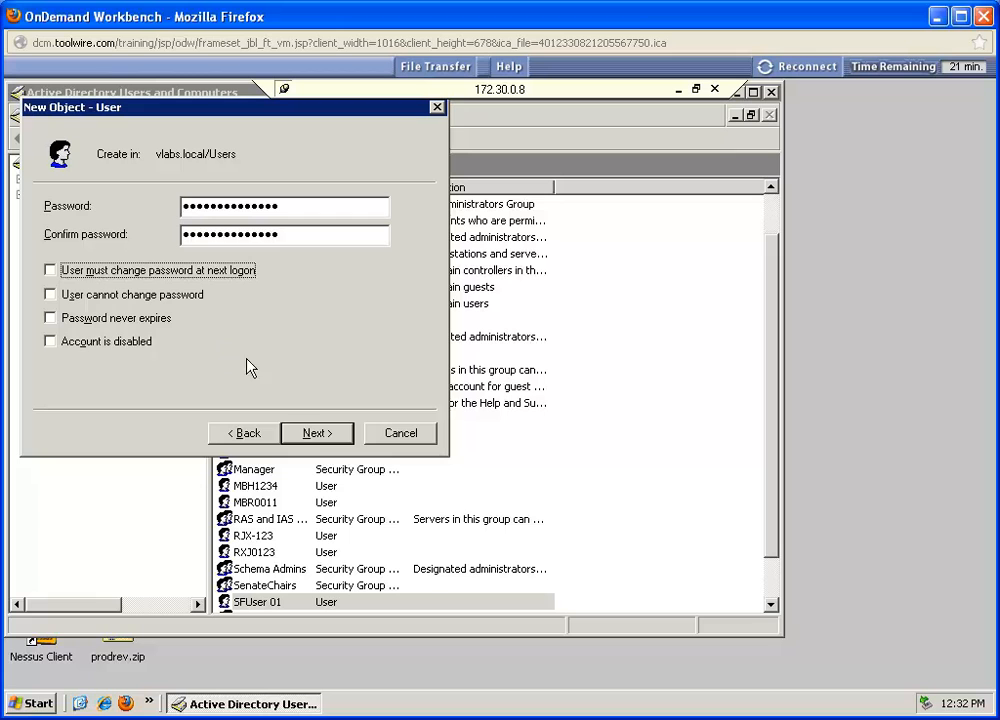
{"action": "left_click", "coordinate": [312, 432]}
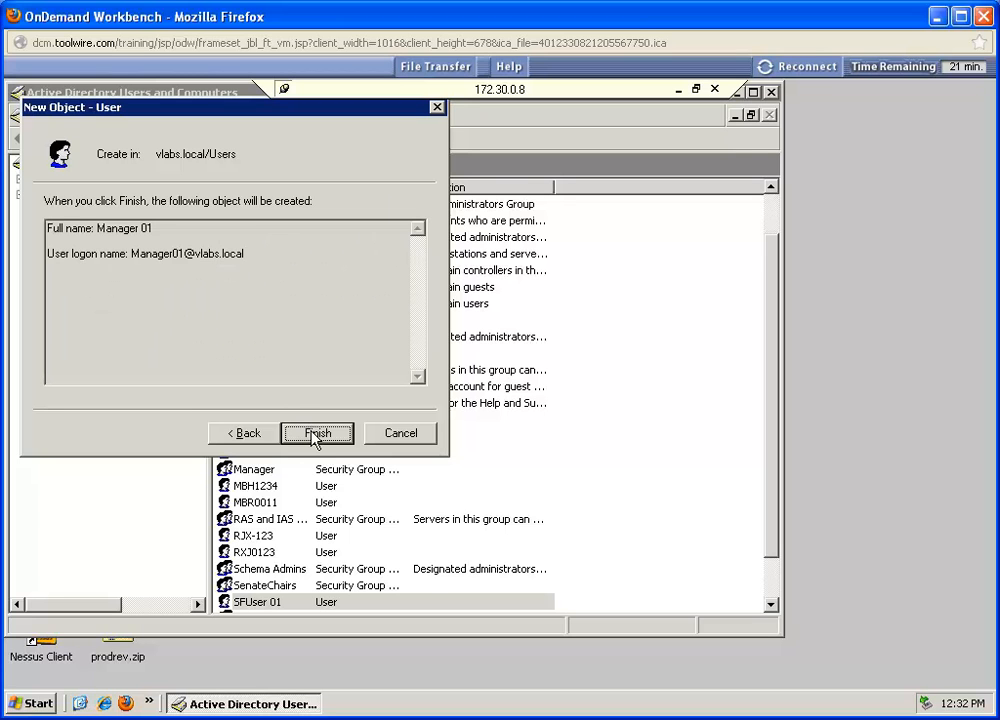
{"action": "left_click", "coordinate": [315, 433]}
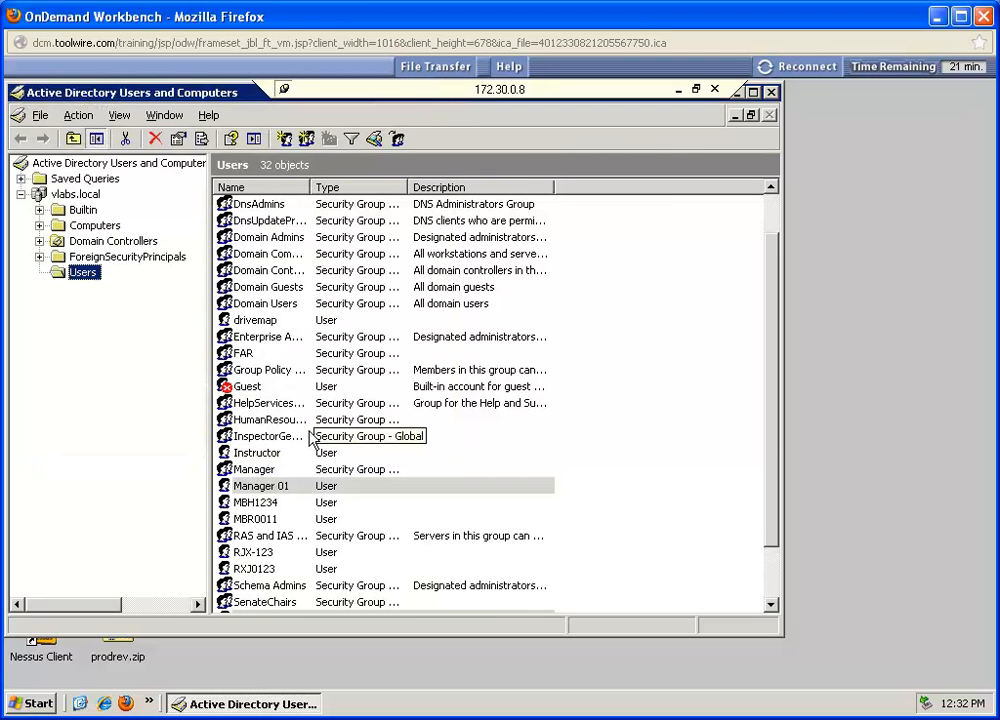
Step: Start another new user in the Users container with first name HRUser, last name 01 and logon name HRUser01
{"action": "left_click", "coordinate": [285, 139]}
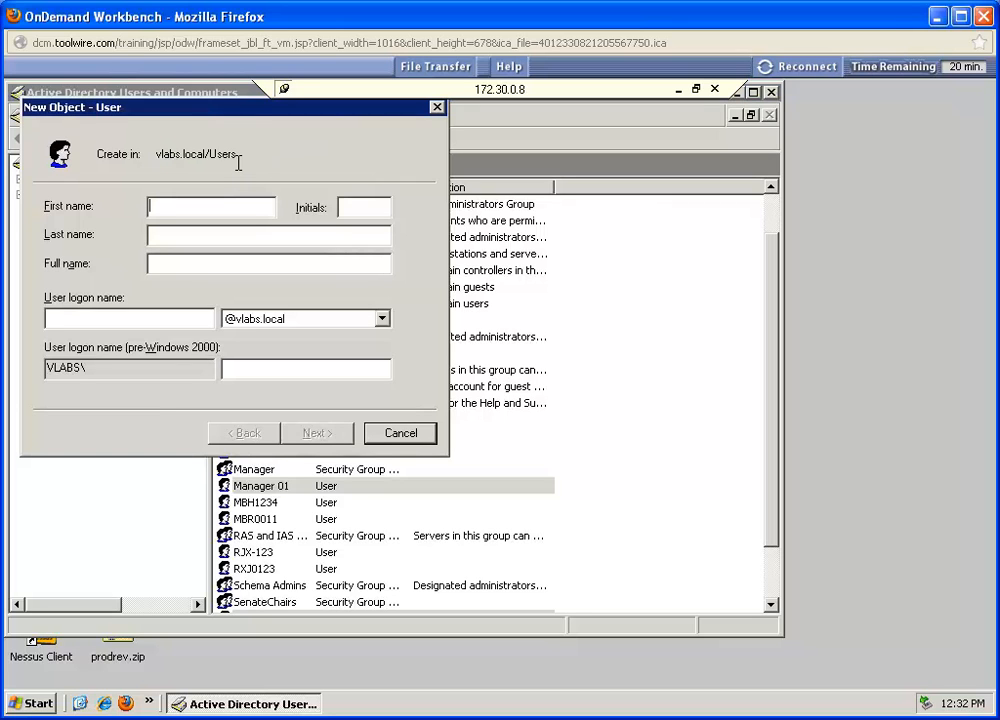
{"action": "type", "text": "HRUser"}
{"action": "left_click", "coordinate": [228, 232]}
{"action": "type", "text": "01"}
{"action": "left_click", "coordinate": [158, 323]}
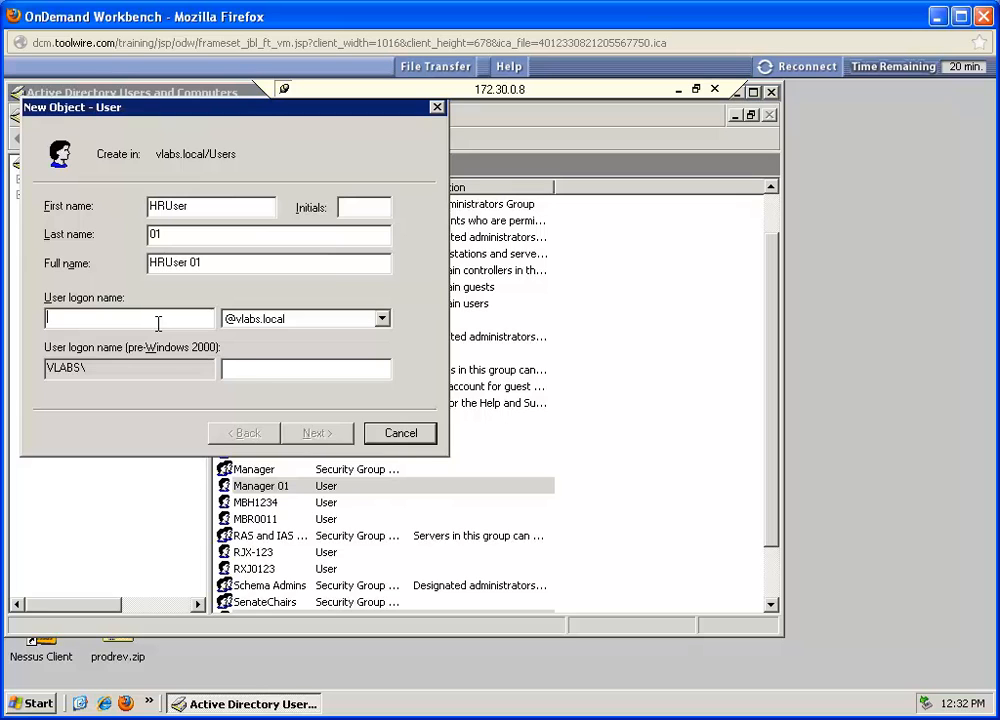
{"action": "type", "text": "HRUser01"}
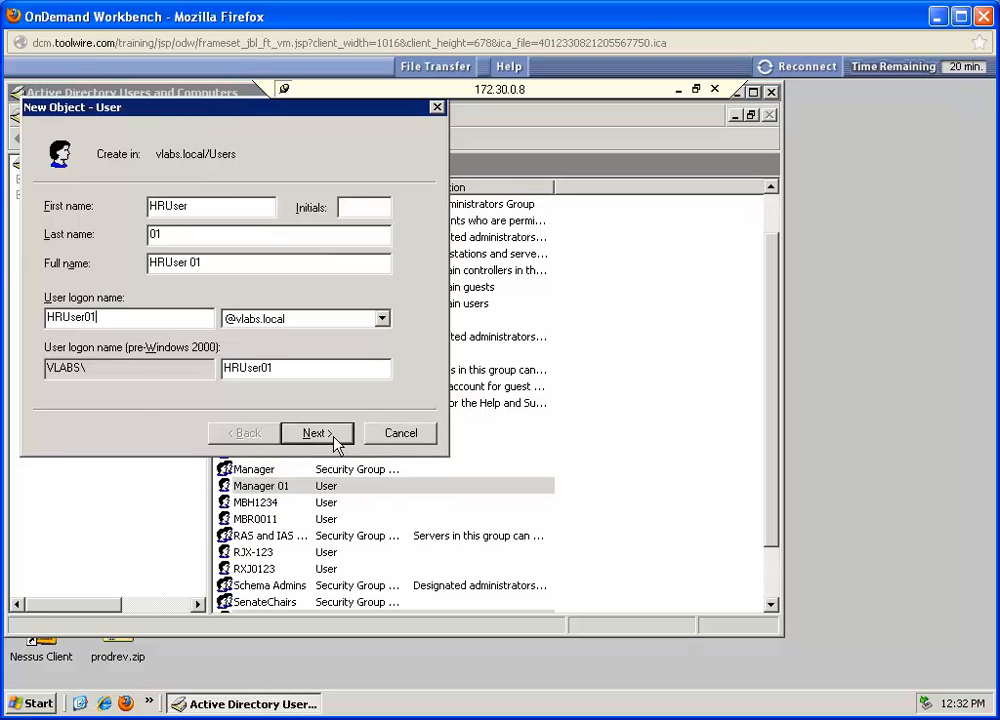
{"action": "left_click", "coordinate": [336, 441]}
Step: Enter and confirm the password for HRUser 01, turn off the password change requirement at next logon, and finish creating the account
{"action": "type", "text": "P@ssw0rd123456"}
{"action": "key", "text": "Tab"}
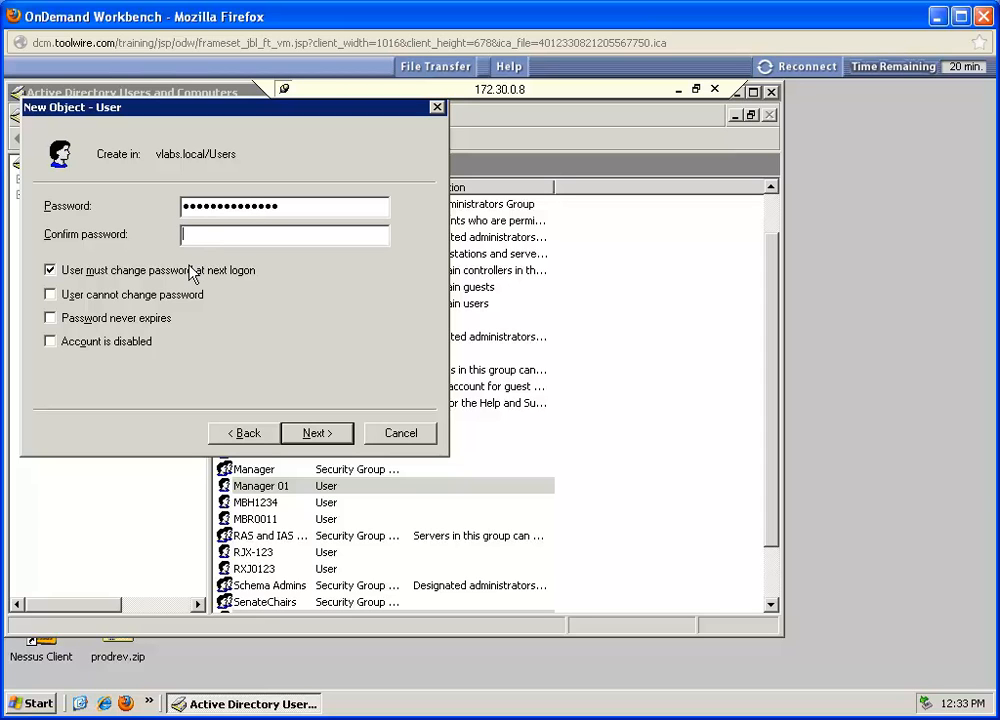
{"action": "type", "text": "P@ssw0rd123456"}
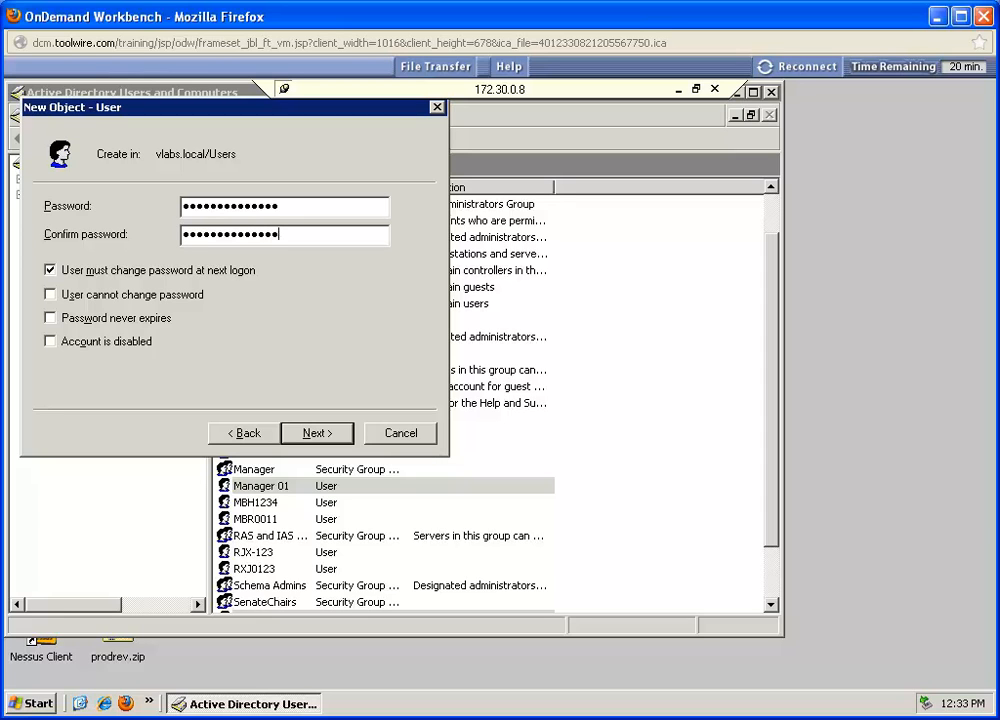
{"action": "left_click", "coordinate": [50, 270]}
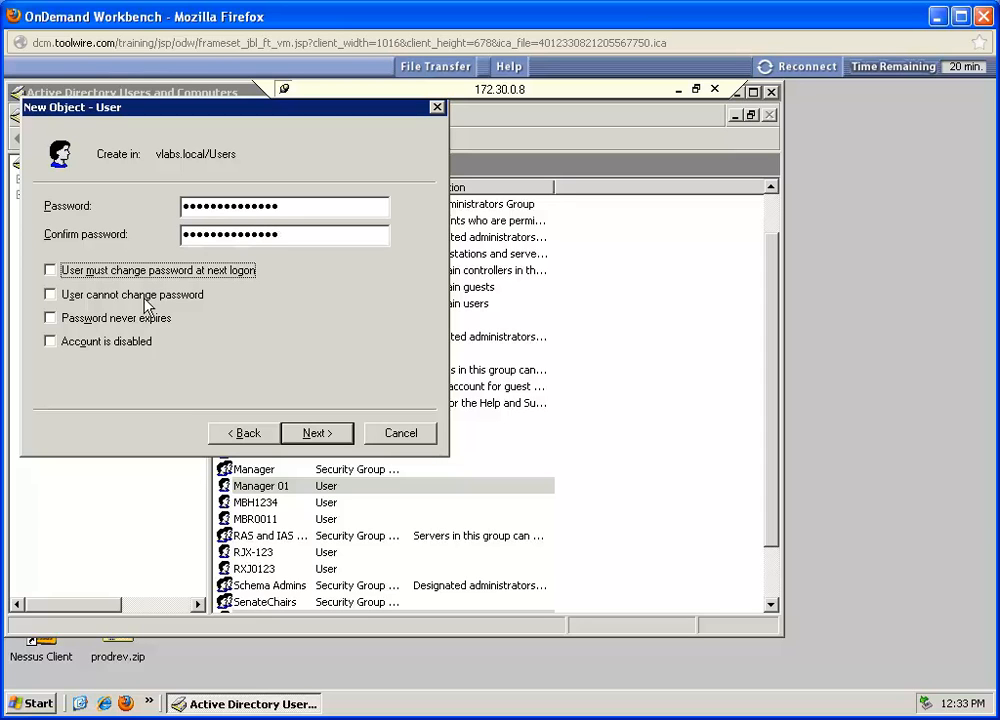
{"action": "left_click", "coordinate": [316, 433]}
{"action": "left_click", "coordinate": [318, 433]}
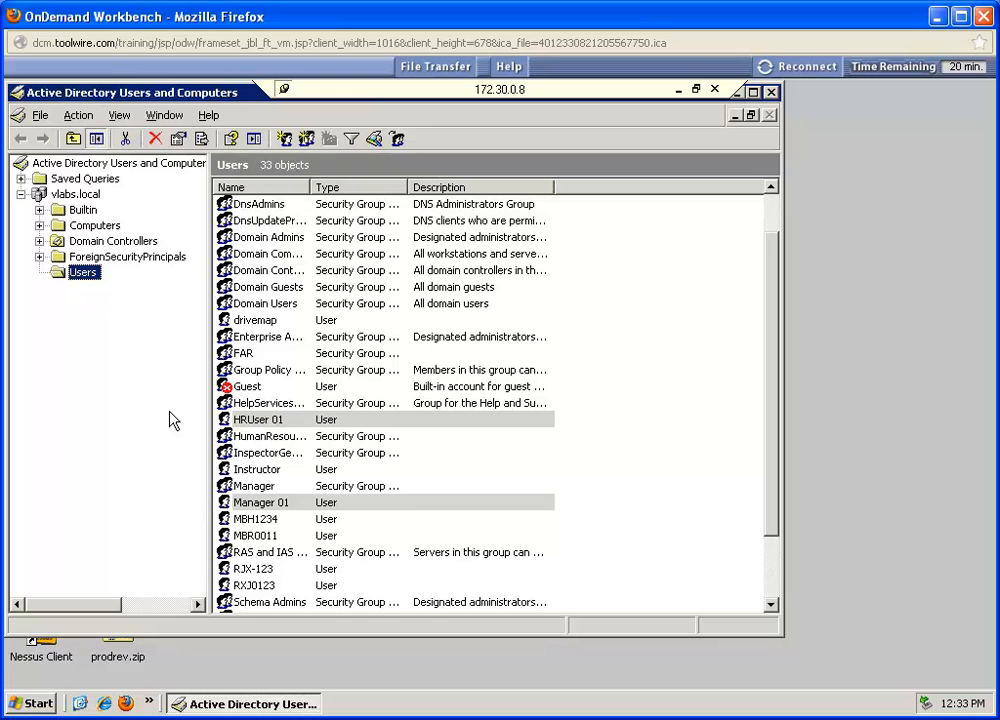
Step: Add the Manager 01 account to the Shopfloor group, checking the group name before confirming
{"action": "left_click", "coordinate": [248, 505]}
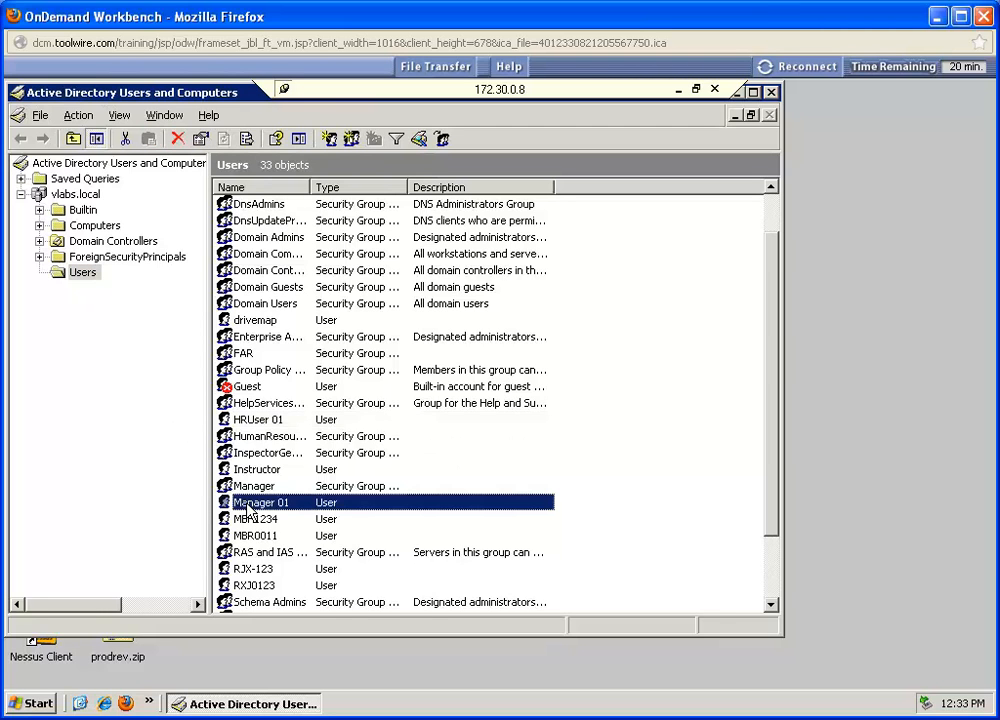
{"action": "right_click", "coordinate": [250, 508]}
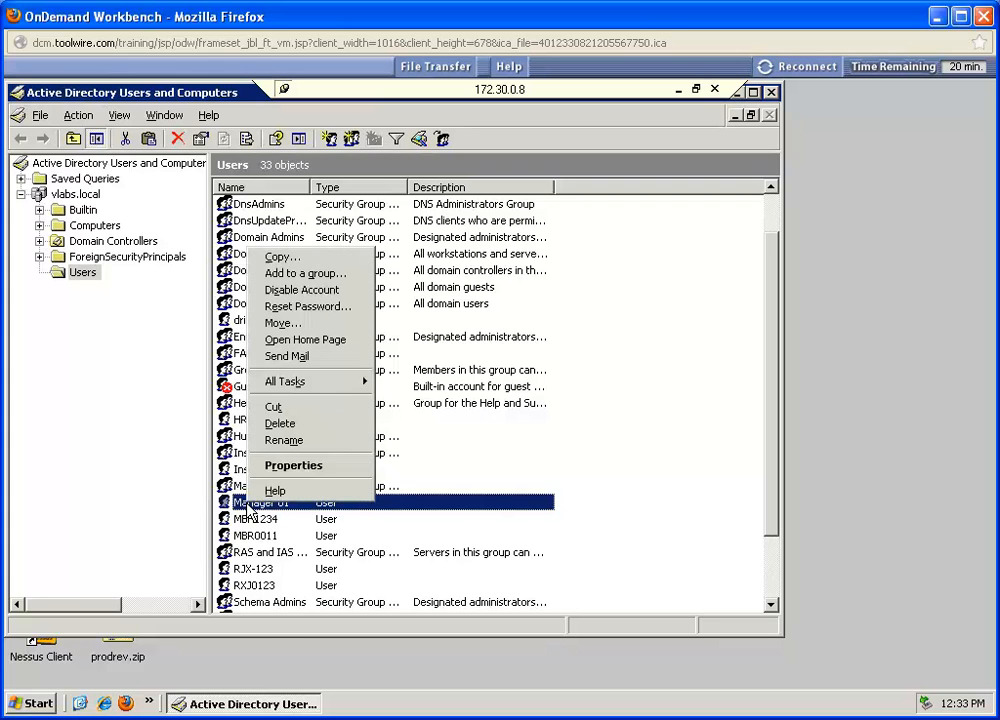
{"action": "left_click", "coordinate": [310, 274]}
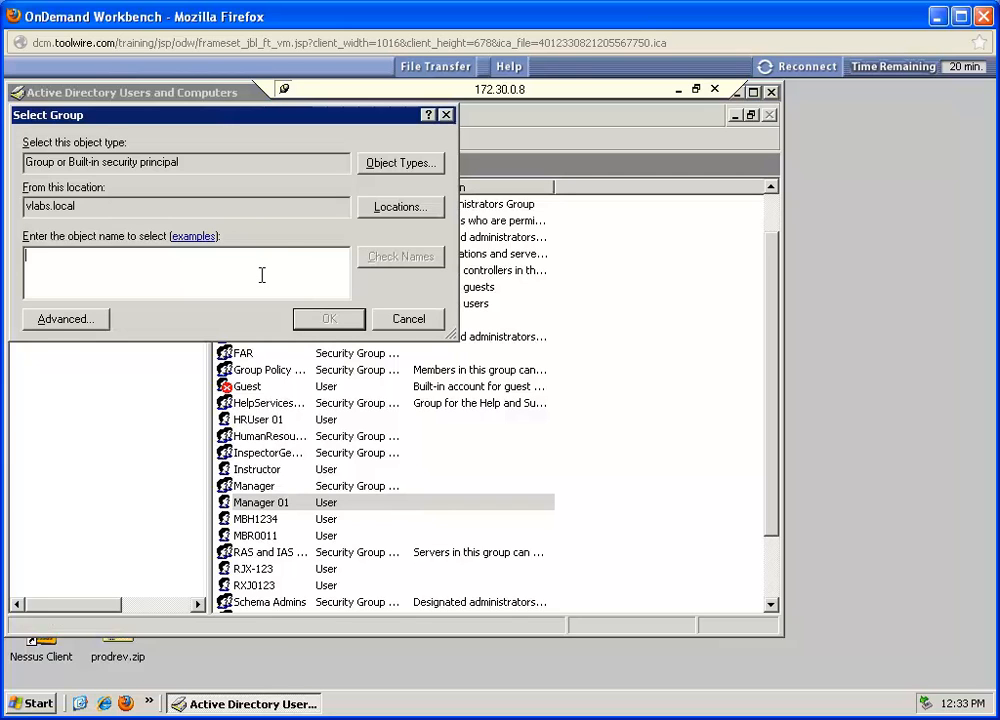
{"action": "type", "text": "shopfloor"}
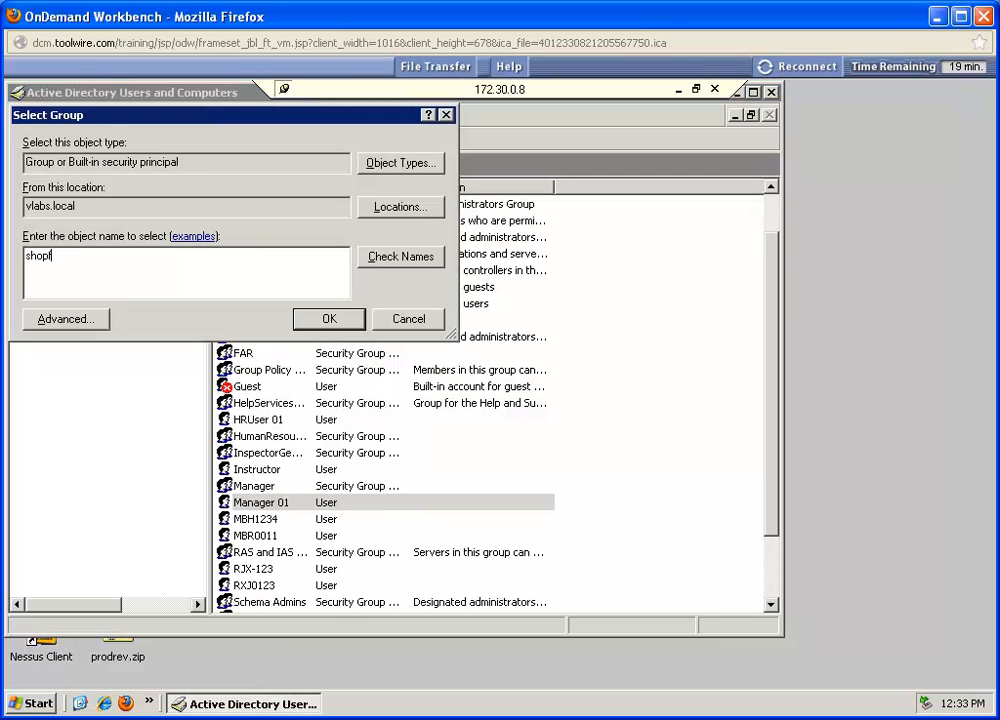
{"action": "left_click", "coordinate": [422, 264]}
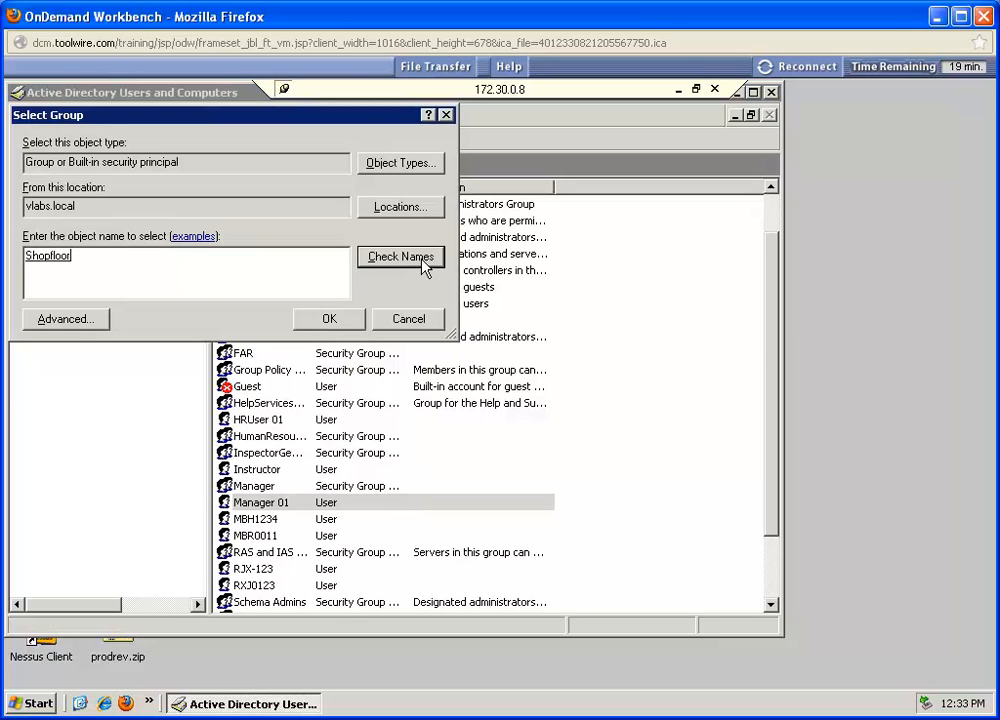
{"action": "left_click", "coordinate": [318, 326]}
{"action": "left_click", "coordinate": [503, 440]}
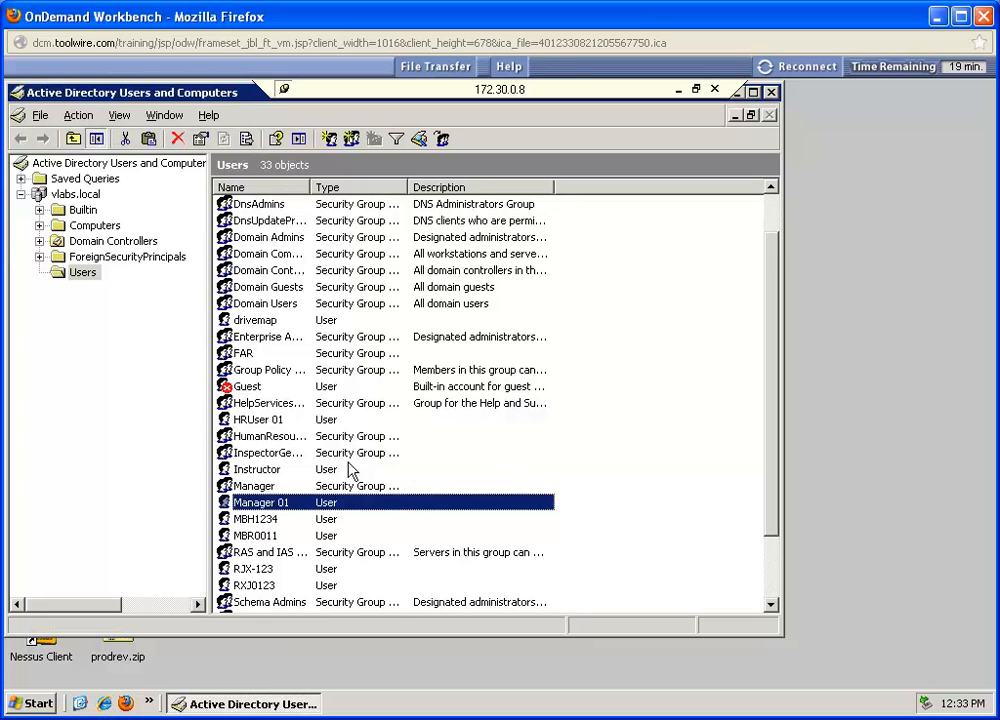
Step: Add the Manager 01 account to the Manager group as well, checking the group name before confirming
{"action": "right_click", "coordinate": [300, 510]}
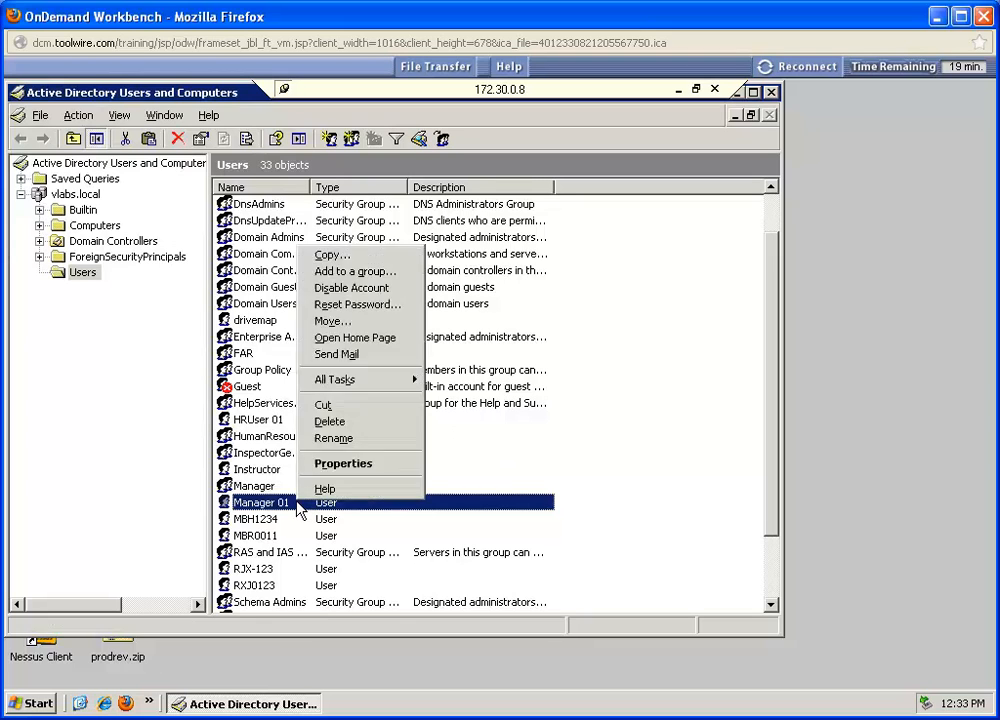
{"action": "left_click", "coordinate": [357, 273]}
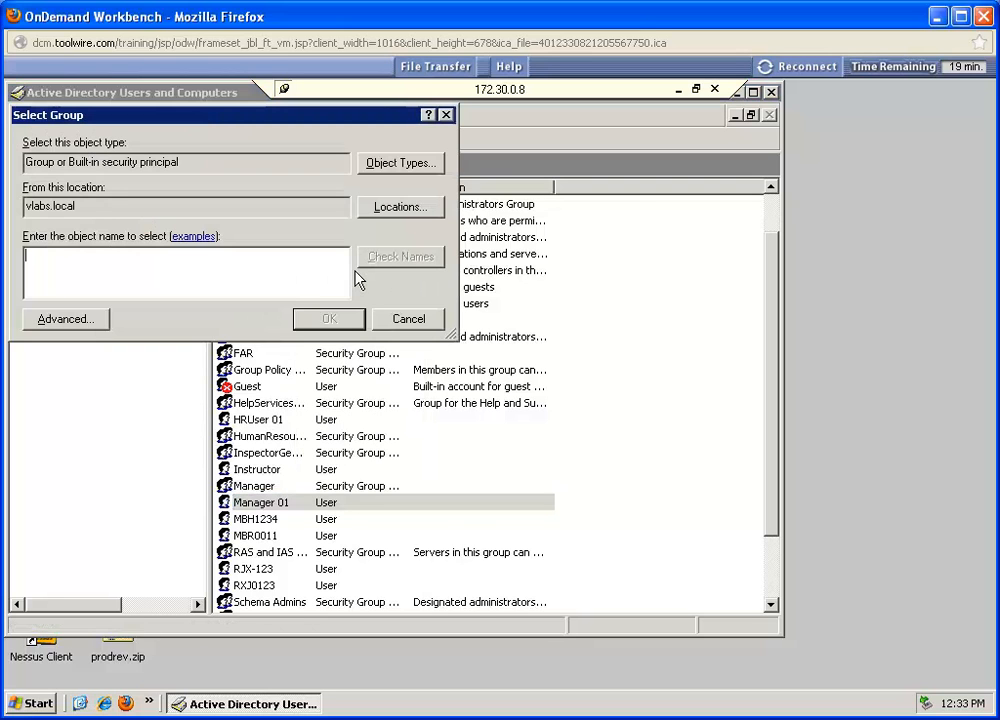
{"action": "type", "text": "manager"}
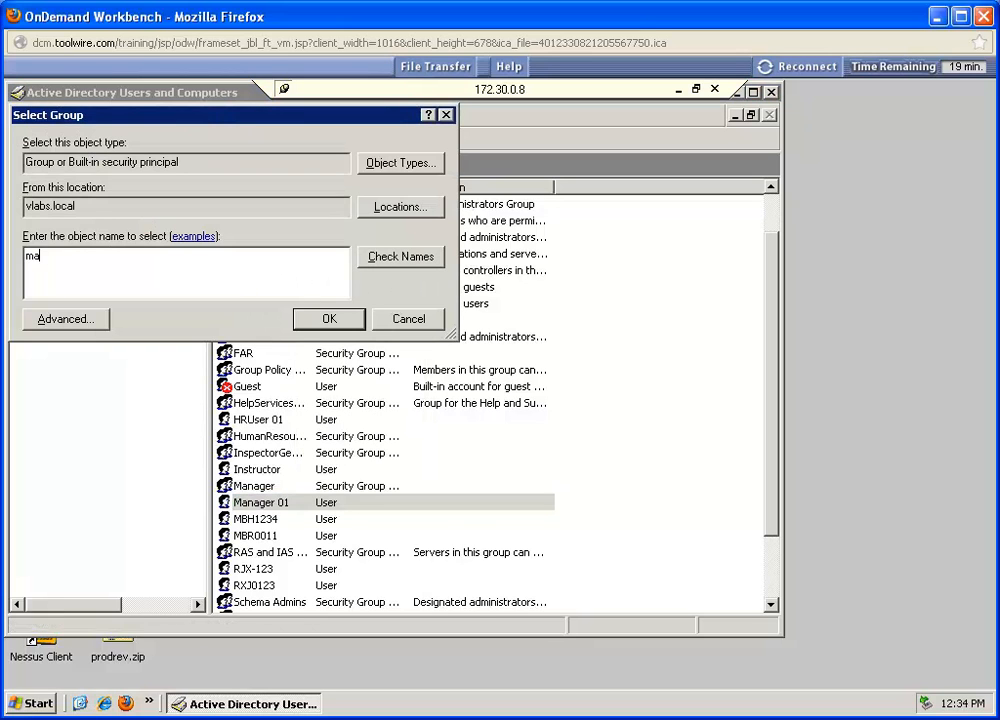
{"action": "left_click", "coordinate": [400, 260]}
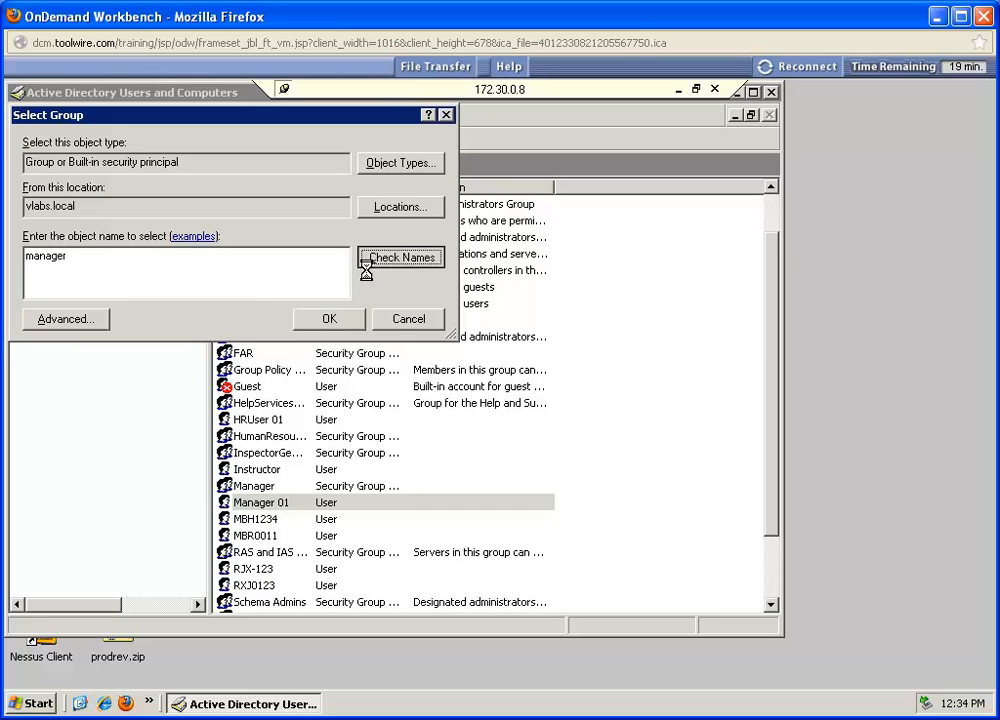
{"action": "left_click", "coordinate": [327, 320]}
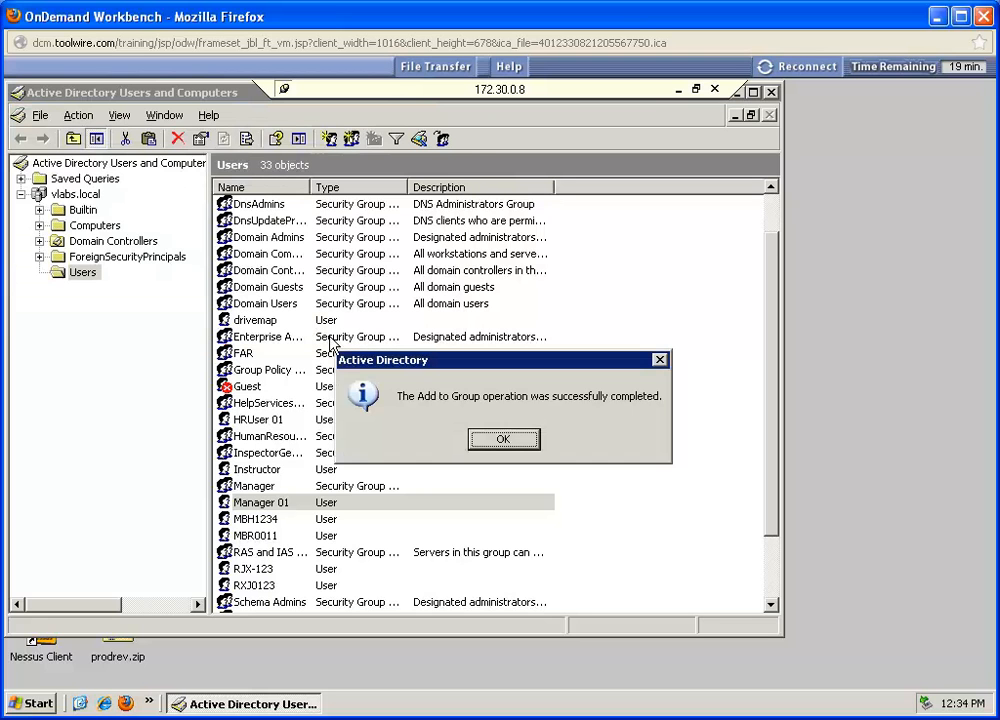
{"action": "left_click", "coordinate": [496, 442]}
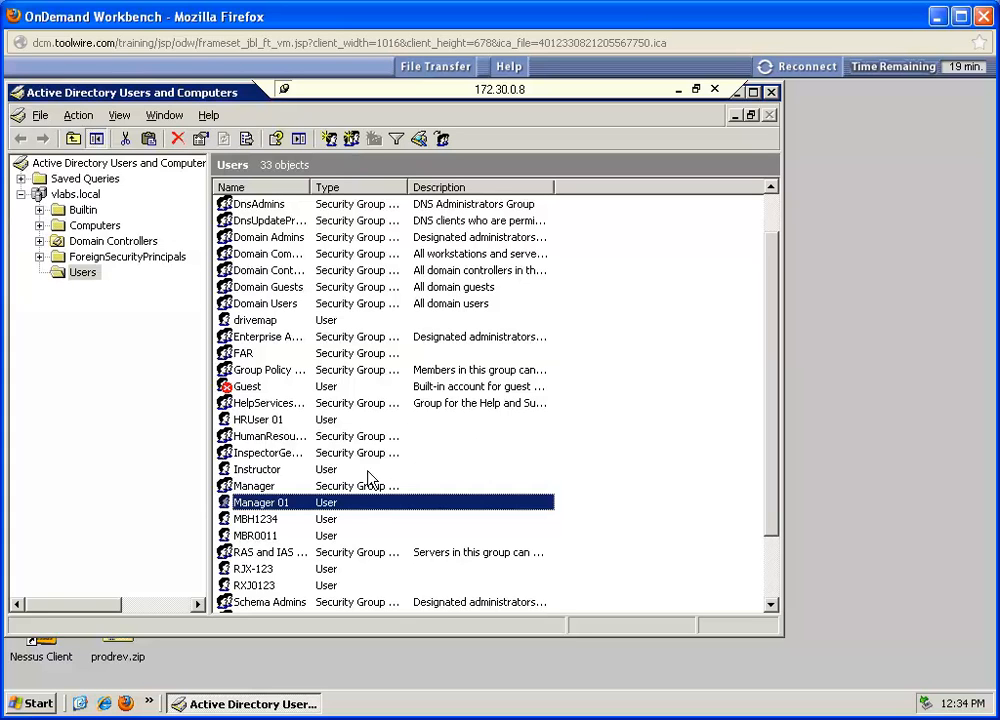
Step: Add the HRUser 01 account to the HumanResources group, checking the group name before confirming
{"action": "left_click", "coordinate": [251, 421]}
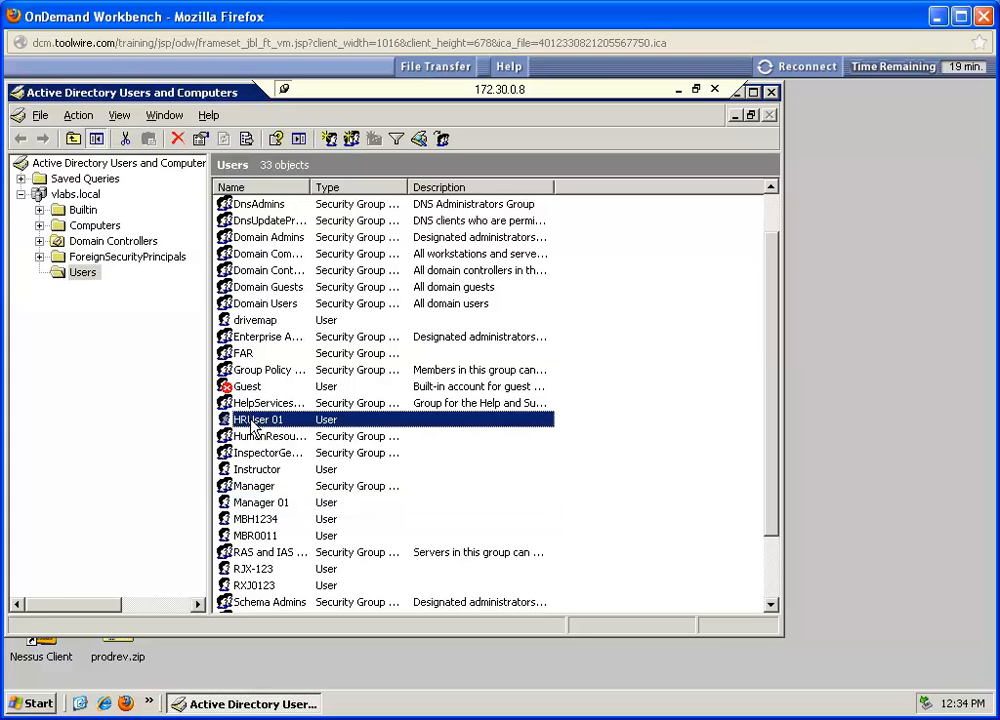
{"action": "right_click", "coordinate": [252, 424]}
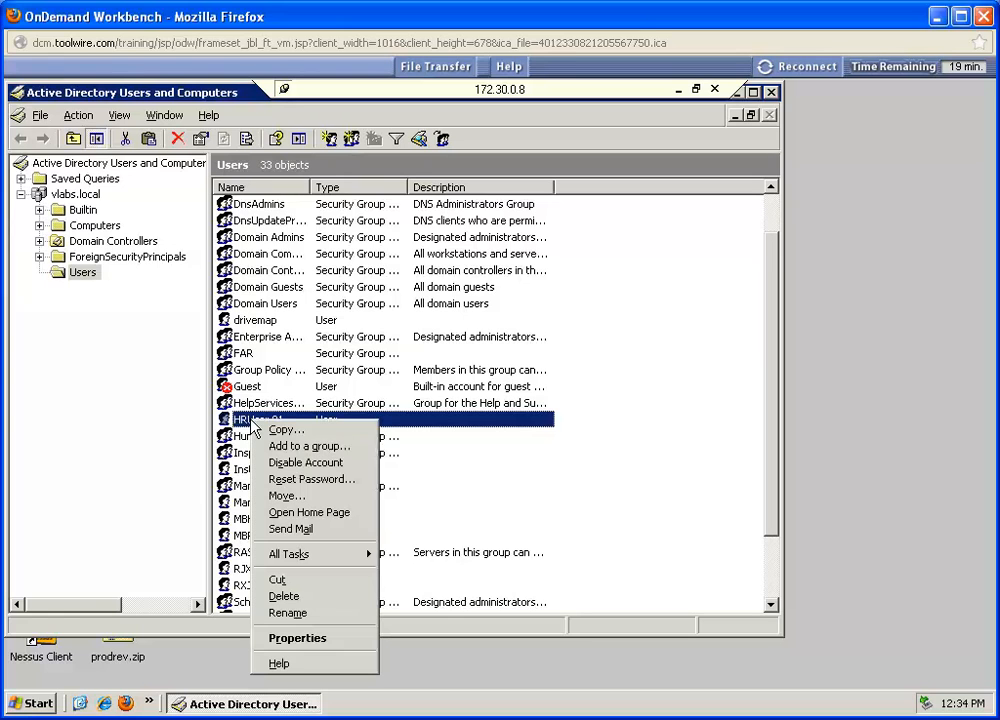
{"action": "left_click", "coordinate": [312, 447]}
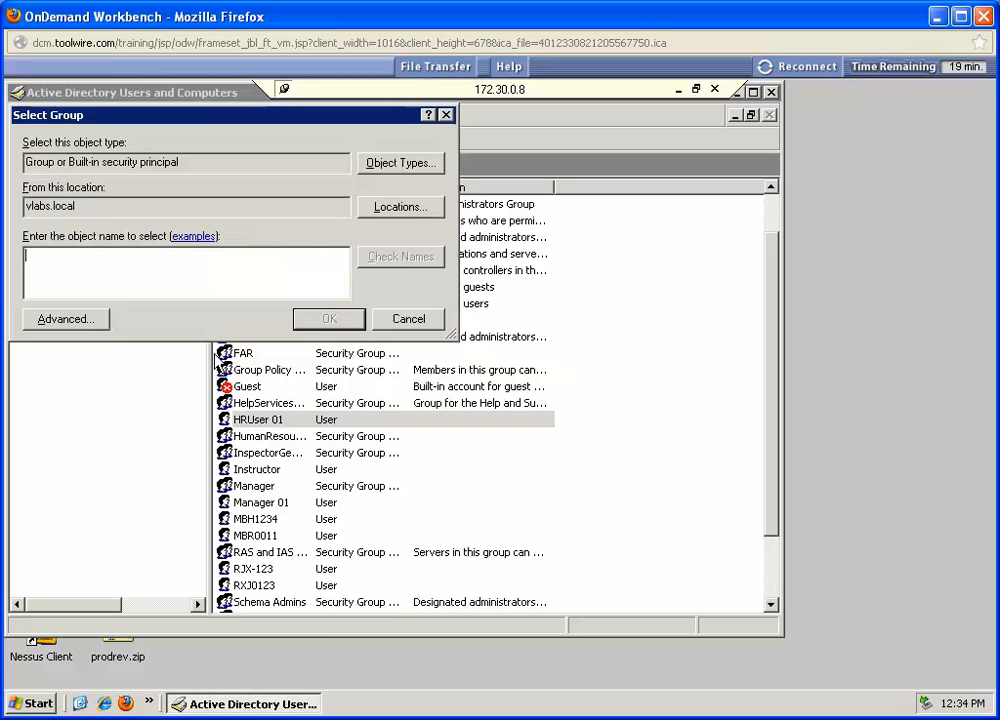
{"action": "type", "text": "hu"}
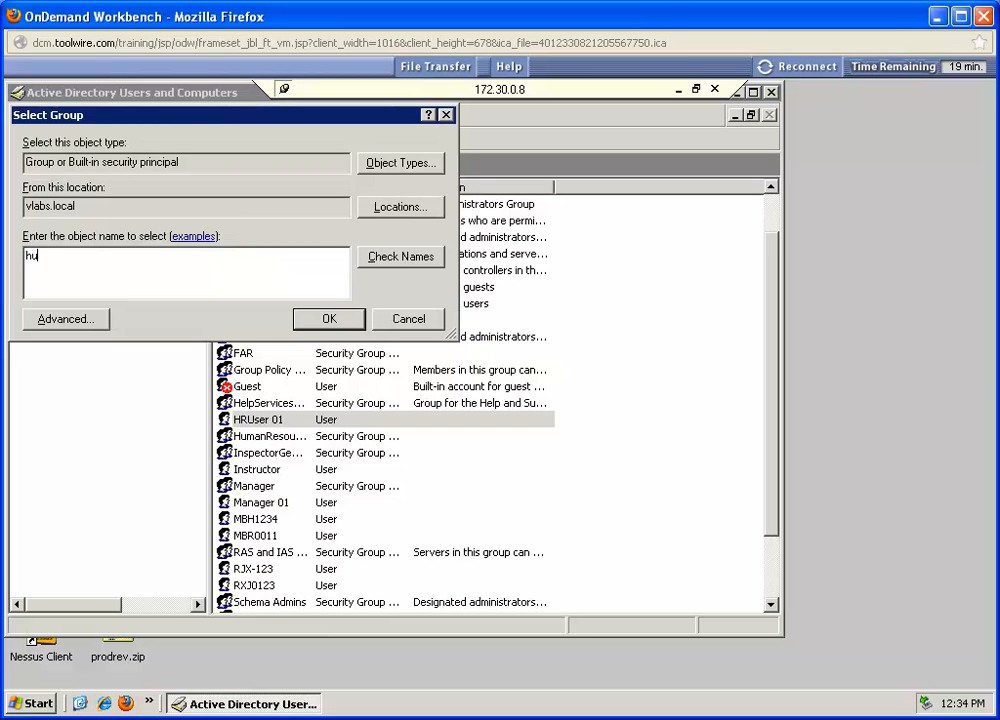
{"action": "type", "text": "manresources"}
{"action": "left_click", "coordinate": [384, 258]}
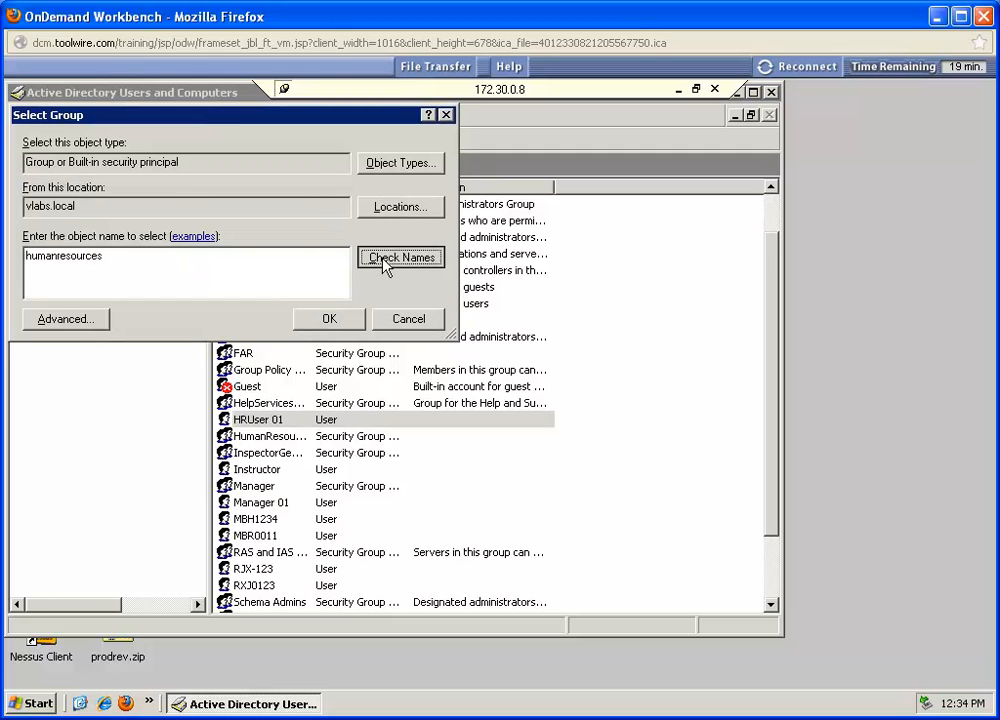
{"action": "left_click", "coordinate": [326, 320]}
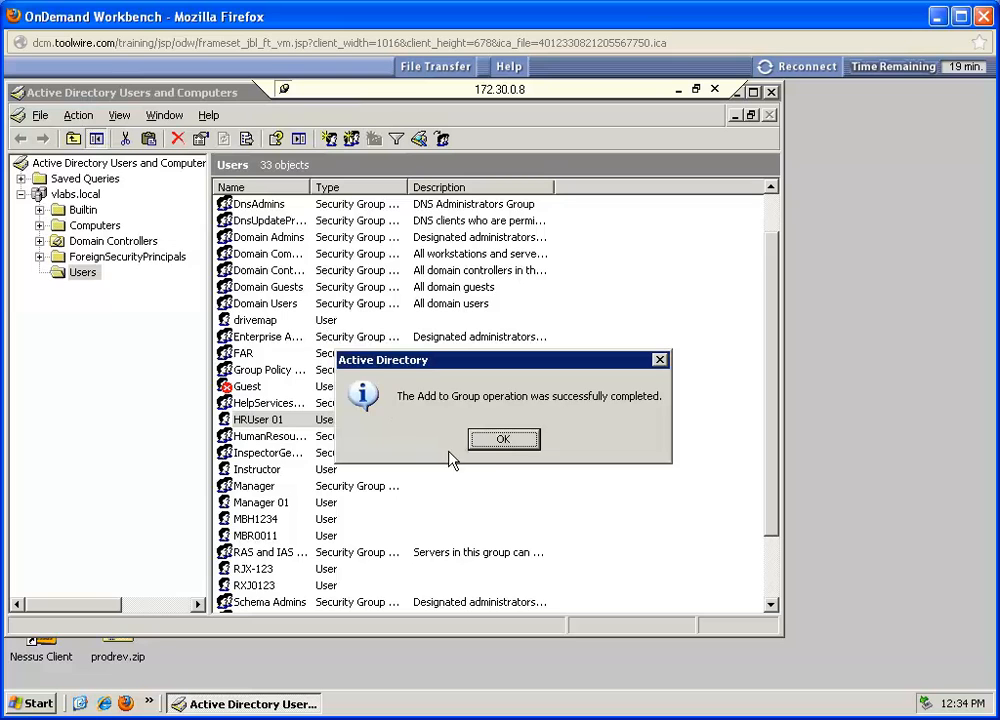
{"action": "left_click", "coordinate": [500, 440]}
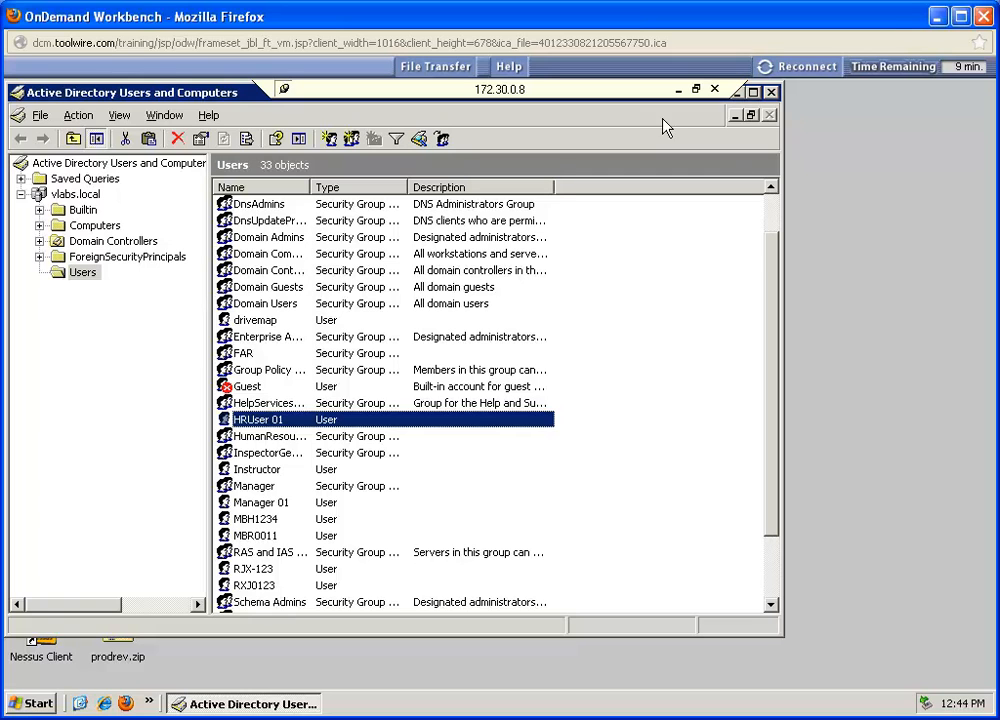
Step: Close Active Directory Users and Computers and create a folder named ERPdocuments at the root of the C: drive
{"action": "left_click", "coordinate": [771, 92]}
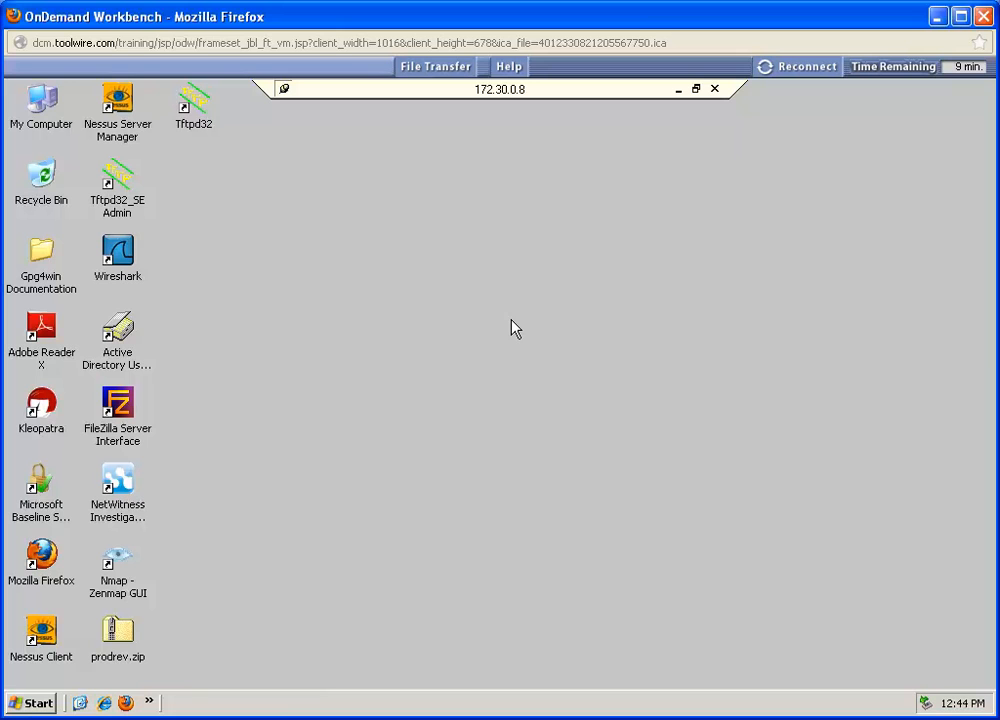
{"action": "double_click", "coordinate": [41, 100]}
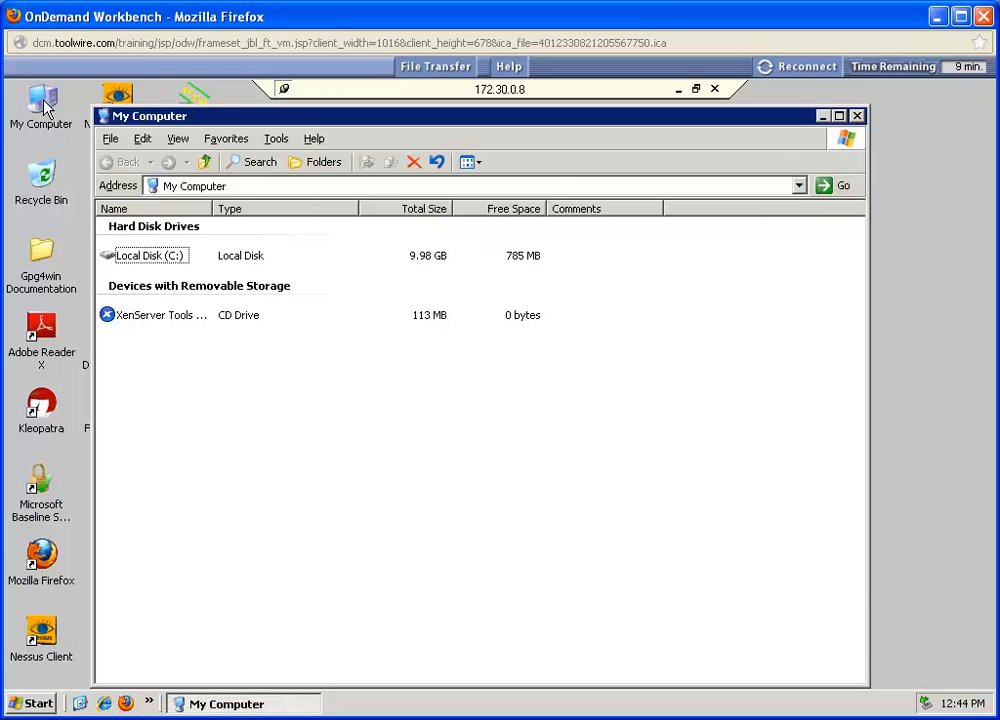
{"action": "double_click", "coordinate": [140, 258]}
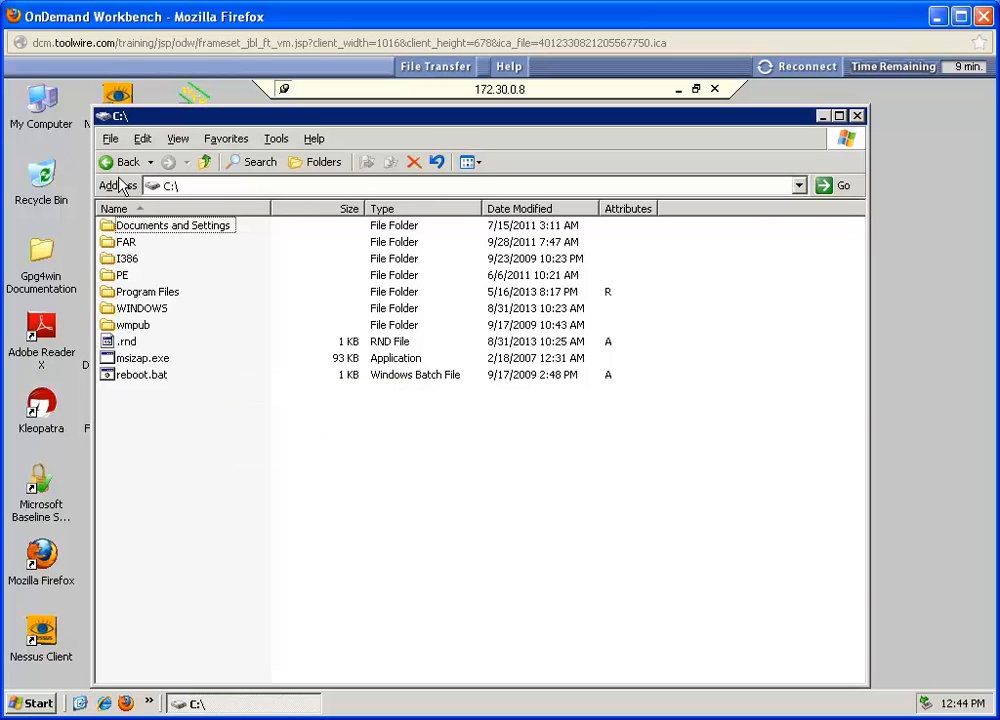
{"action": "left_click", "coordinate": [110, 140]}
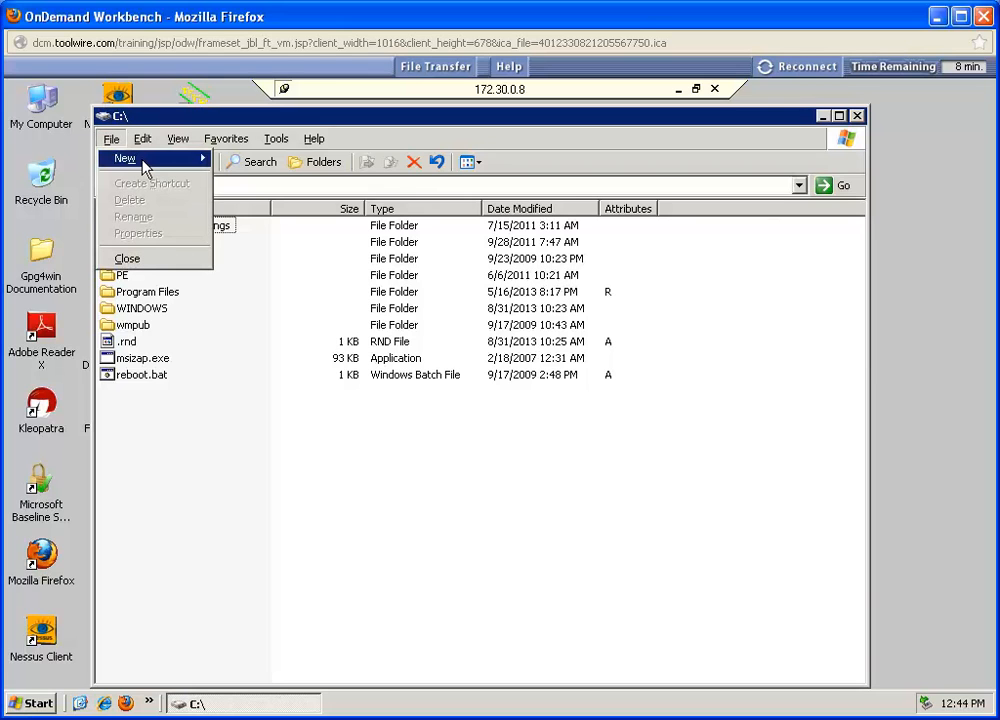
{"action": "mouse_move", "coordinate": [140, 160]}
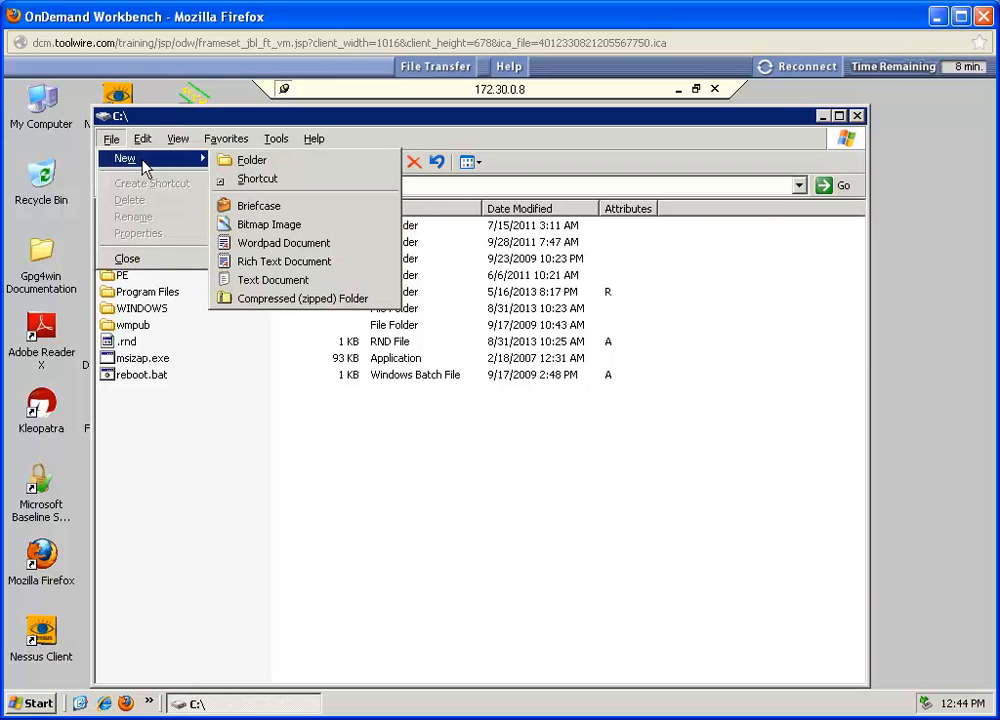
{"action": "left_click", "coordinate": [260, 163]}
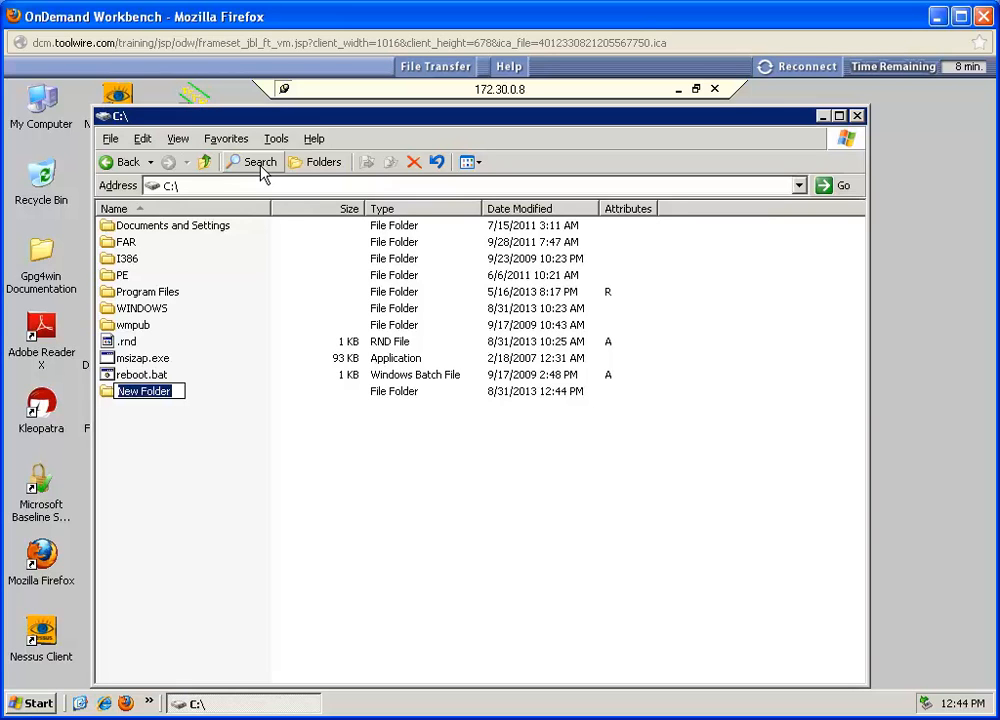
{"action": "type", "text": "ERP"}
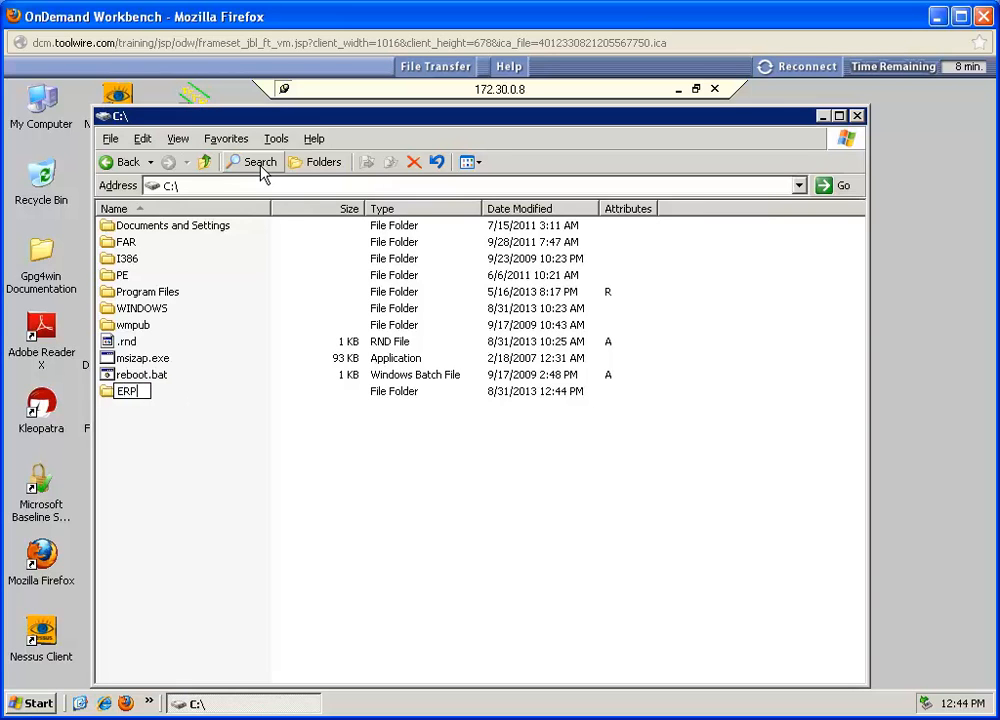
{"action": "type", "text": "documents"}
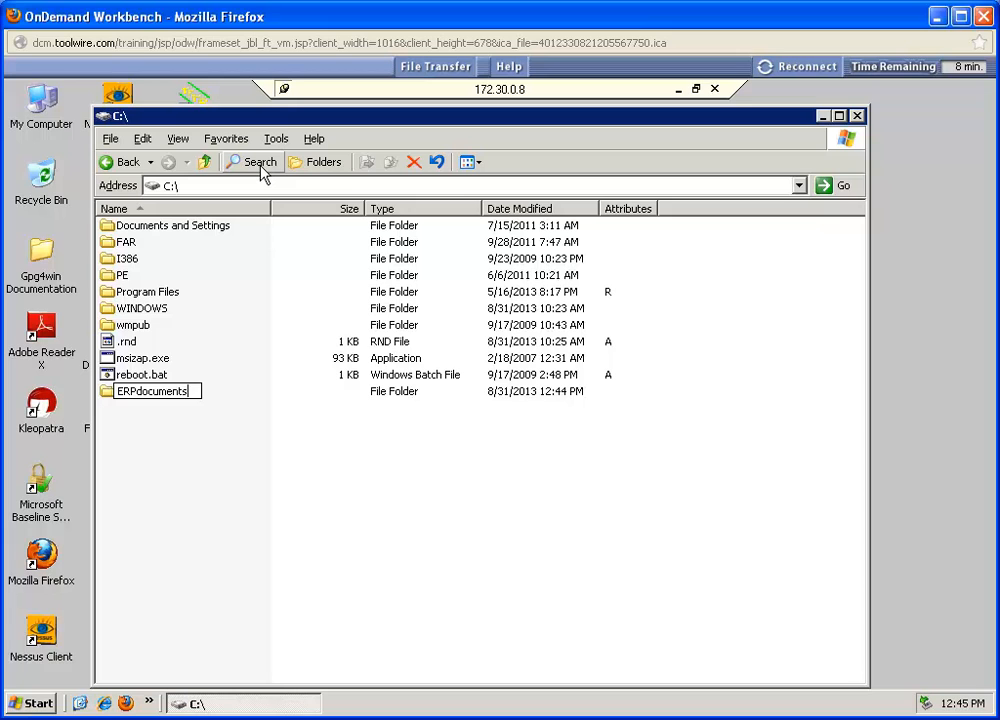
{"action": "key", "text": "Return"}
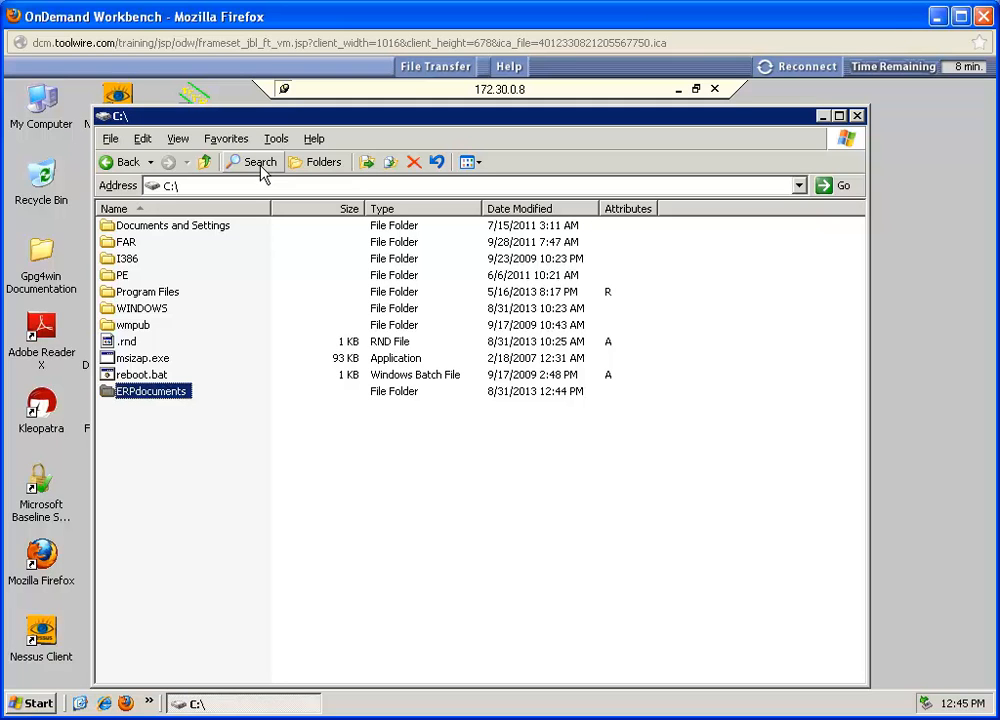
Step: Turn off permission inheritance from the parent for the ERPdocuments folder and remove the inherited permission entries
{"action": "right_click", "coordinate": [149, 398]}
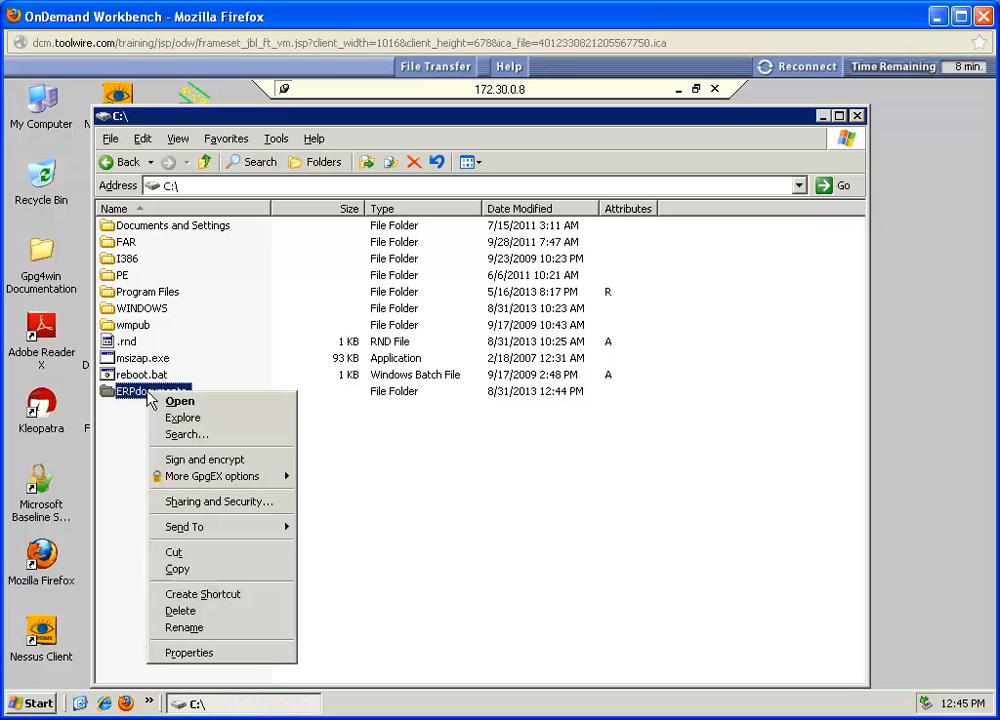
{"action": "left_click", "coordinate": [229, 503]}
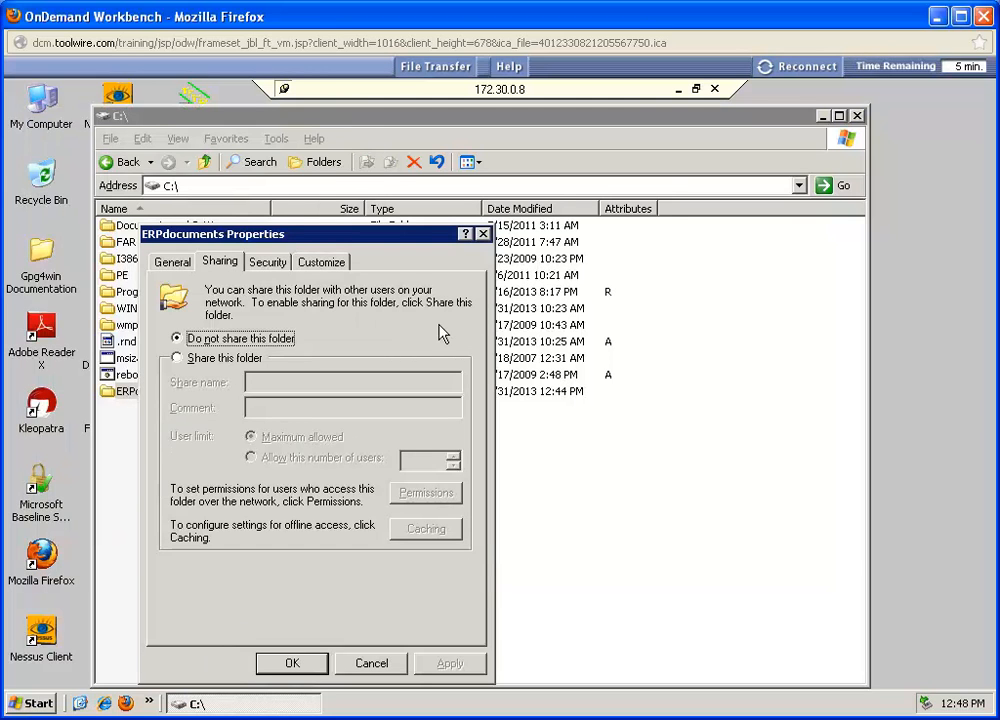
{"action": "left_click", "coordinate": [268, 263]}
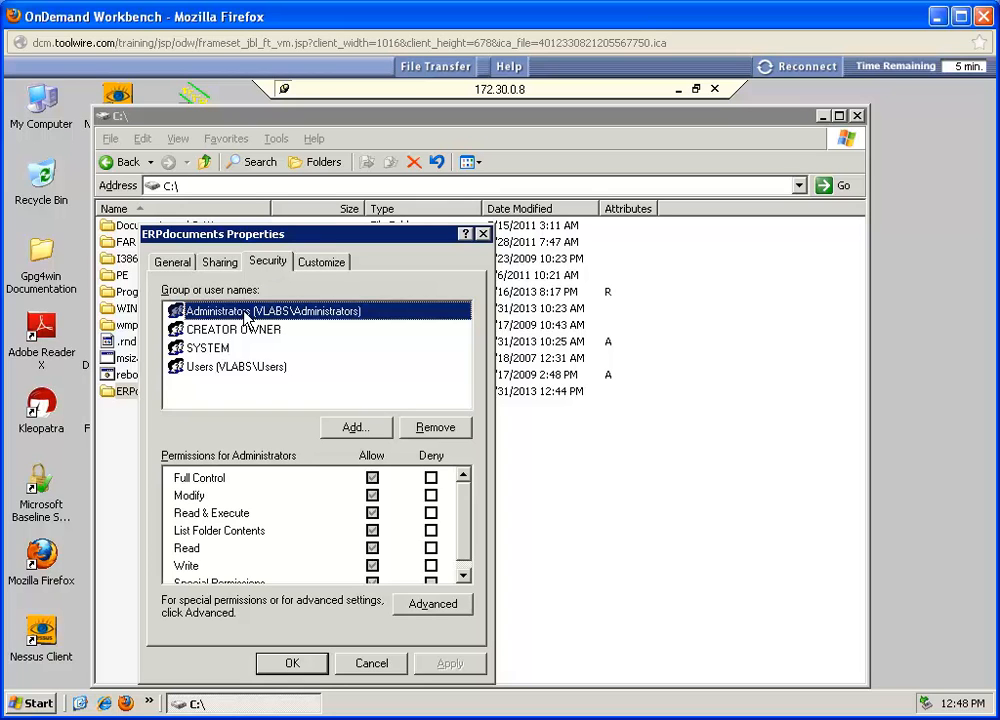
{"action": "left_click", "coordinate": [432, 610]}
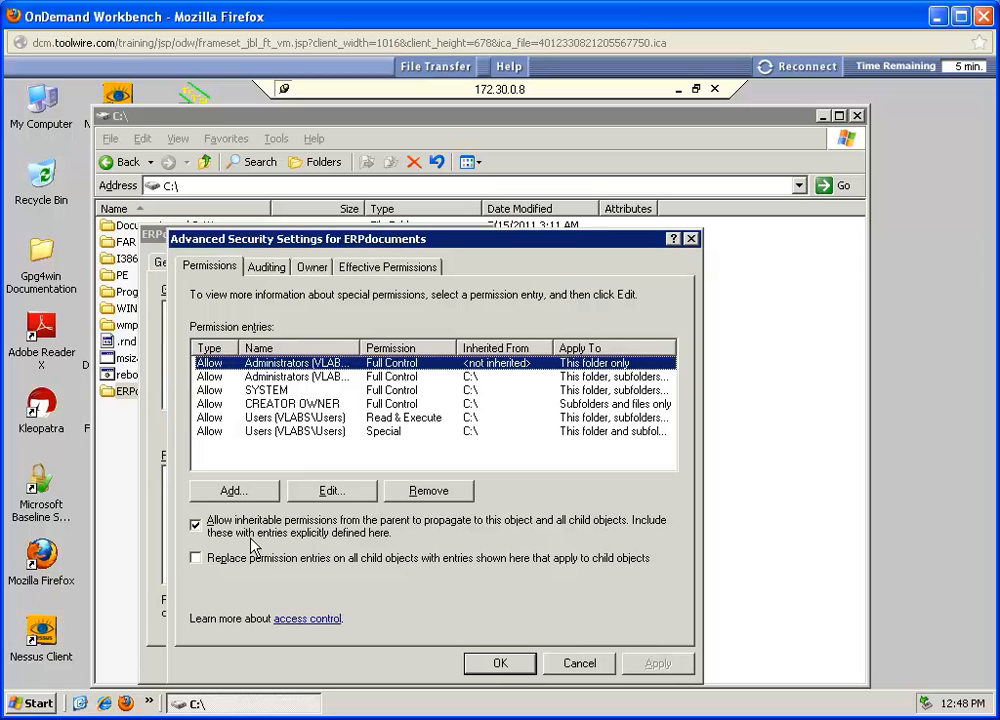
{"action": "left_click", "coordinate": [196, 523]}
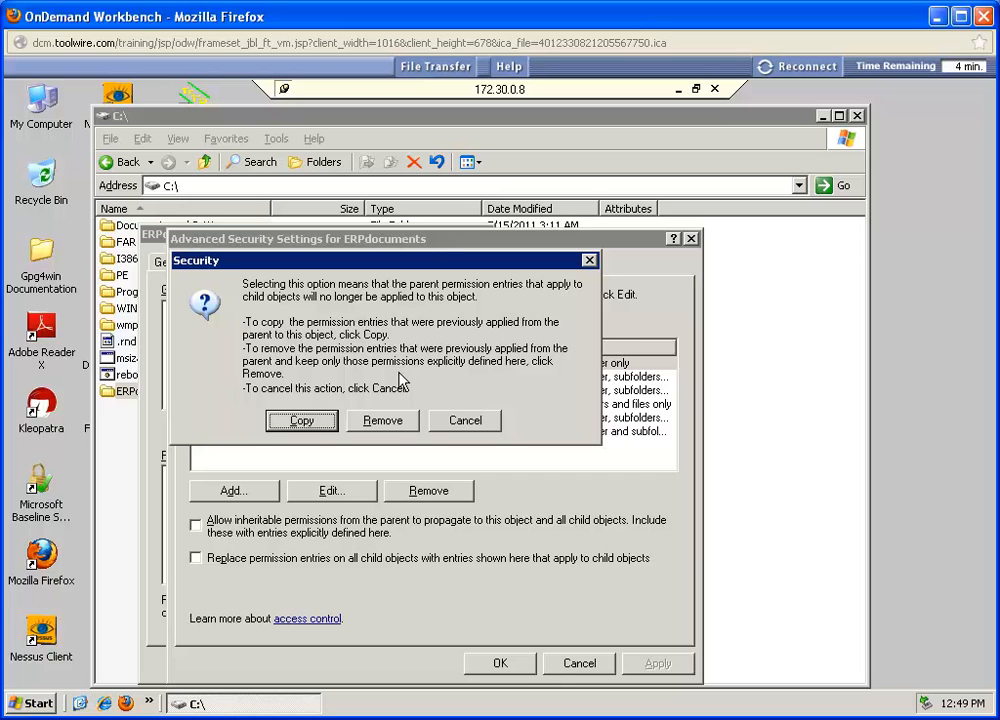
{"action": "left_click", "coordinate": [381, 421]}
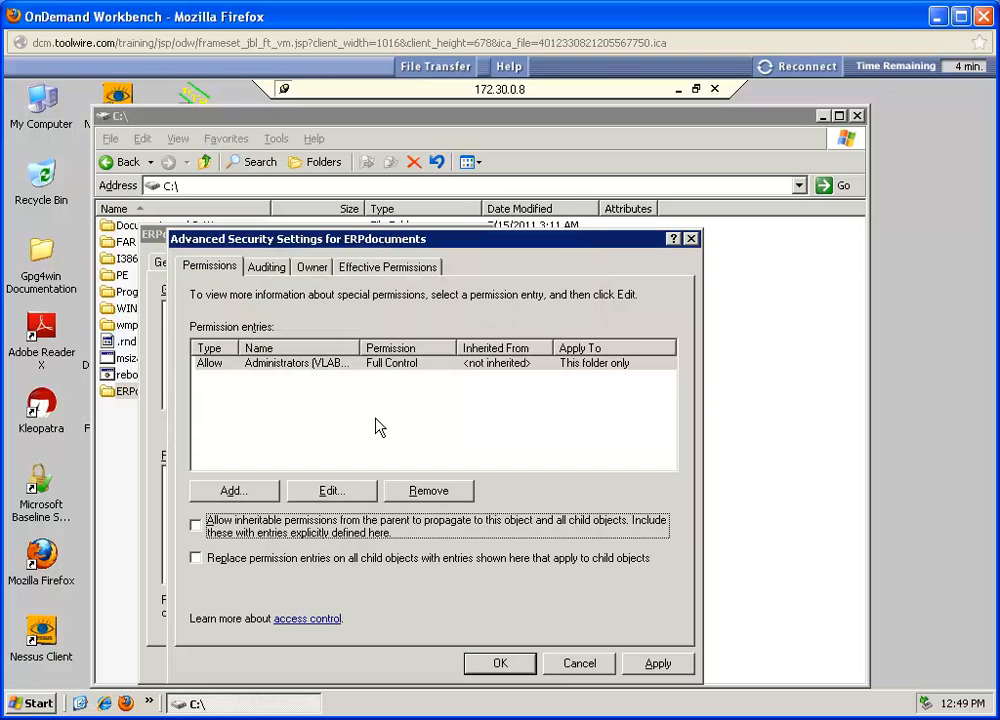
Step: Apply the Administrators permission entry of ERPdocuments to this folder, subfolders and files, and confirm the advanced security settings
{"action": "double_click", "coordinate": [277, 368]}
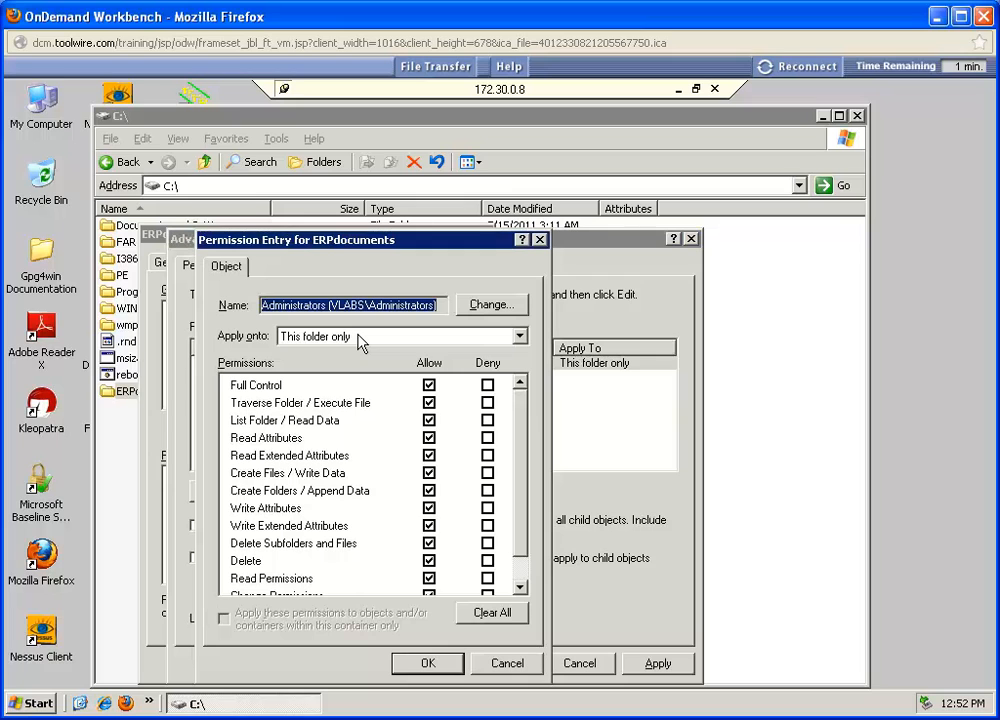
{"action": "left_click", "coordinate": [520, 338]}
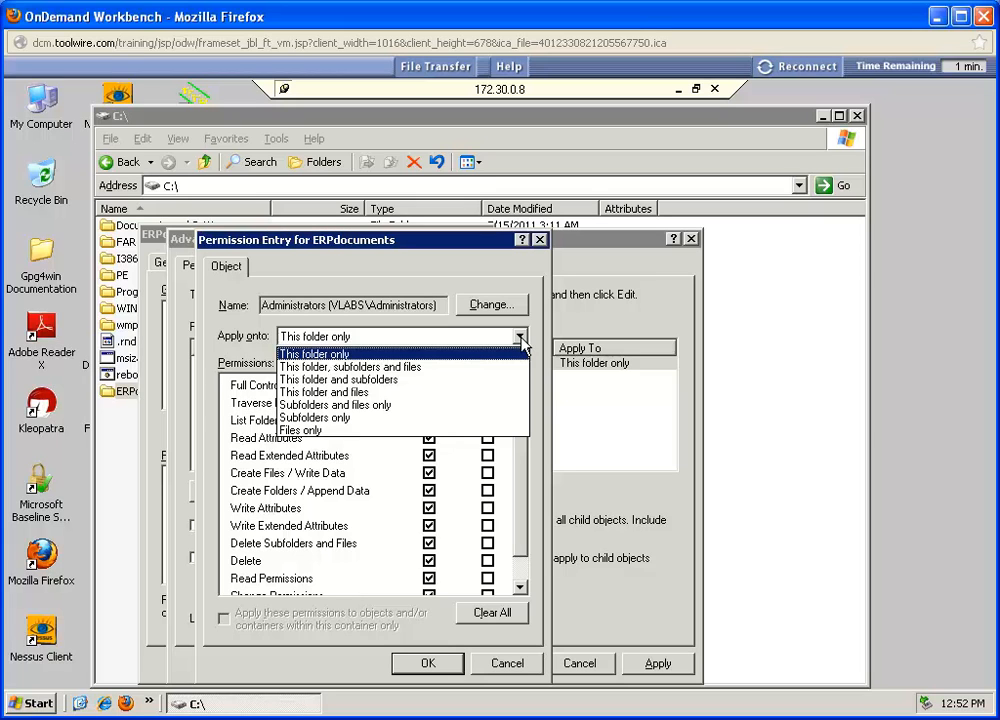
{"action": "left_click", "coordinate": [479, 367]}
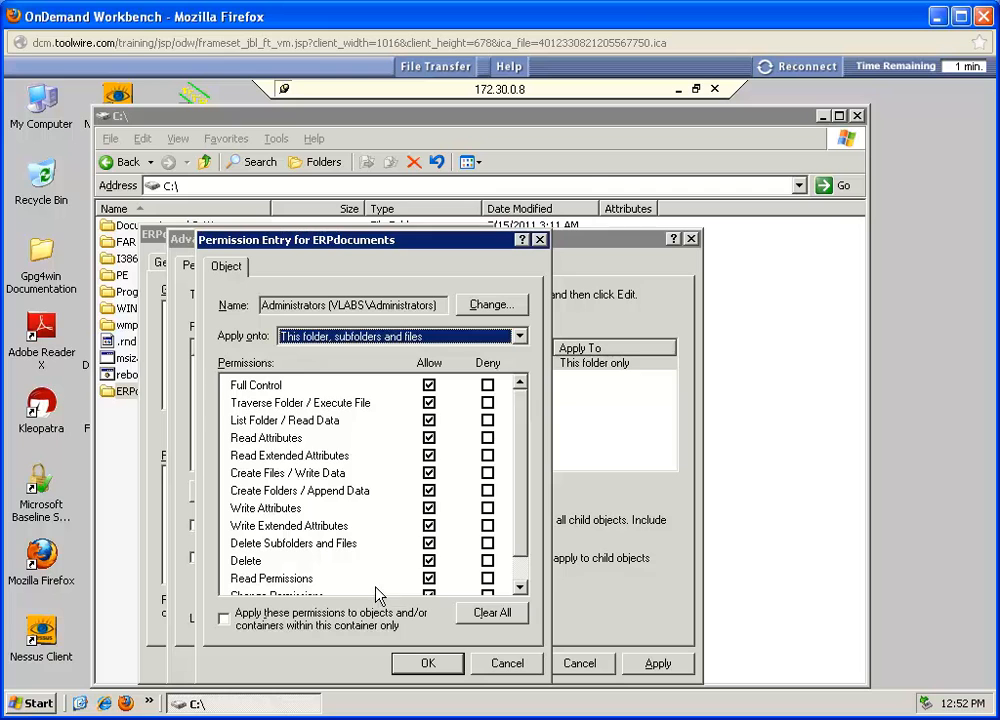
{"action": "left_click", "coordinate": [427, 664]}
{"action": "left_click", "coordinate": [496, 666]}
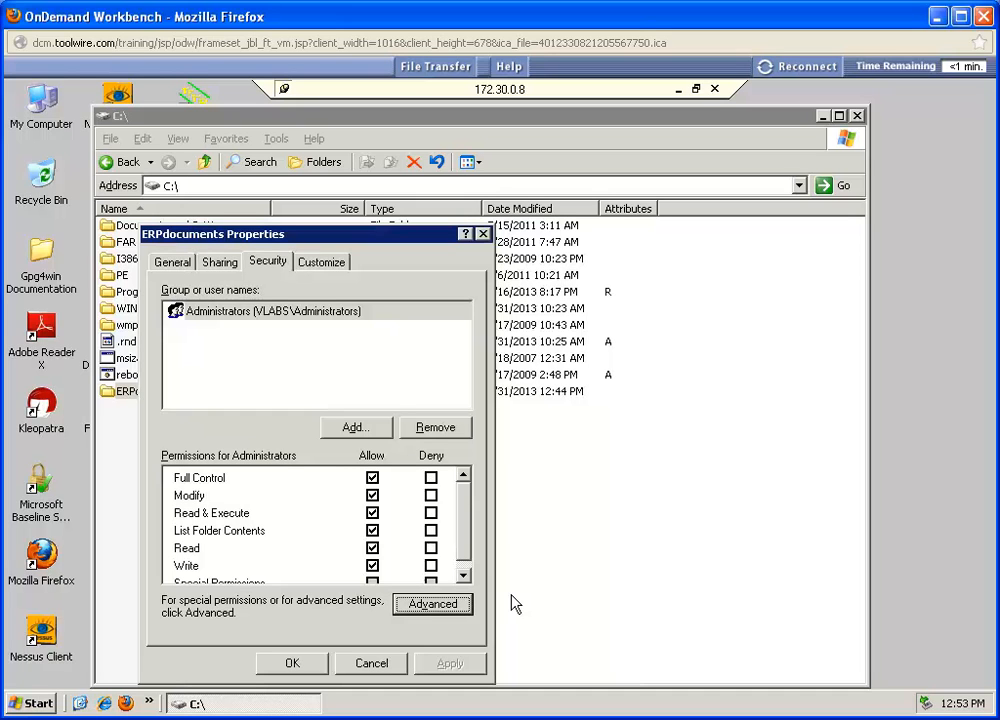
Step: Add the Shopfloor, Manager and HumanResources groups to the ERPdocuments permissions, picking the Manager group among the matching names, and confirm the folder properties
{"action": "left_click", "coordinate": [345, 434]}
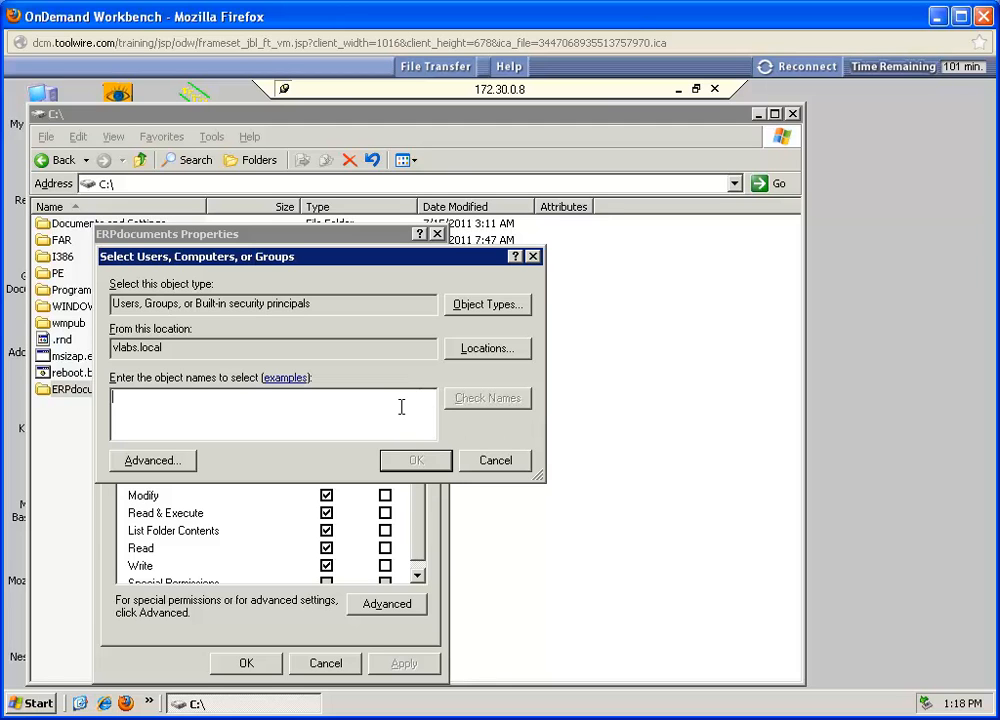
{"action": "type", "text": "Shop"}
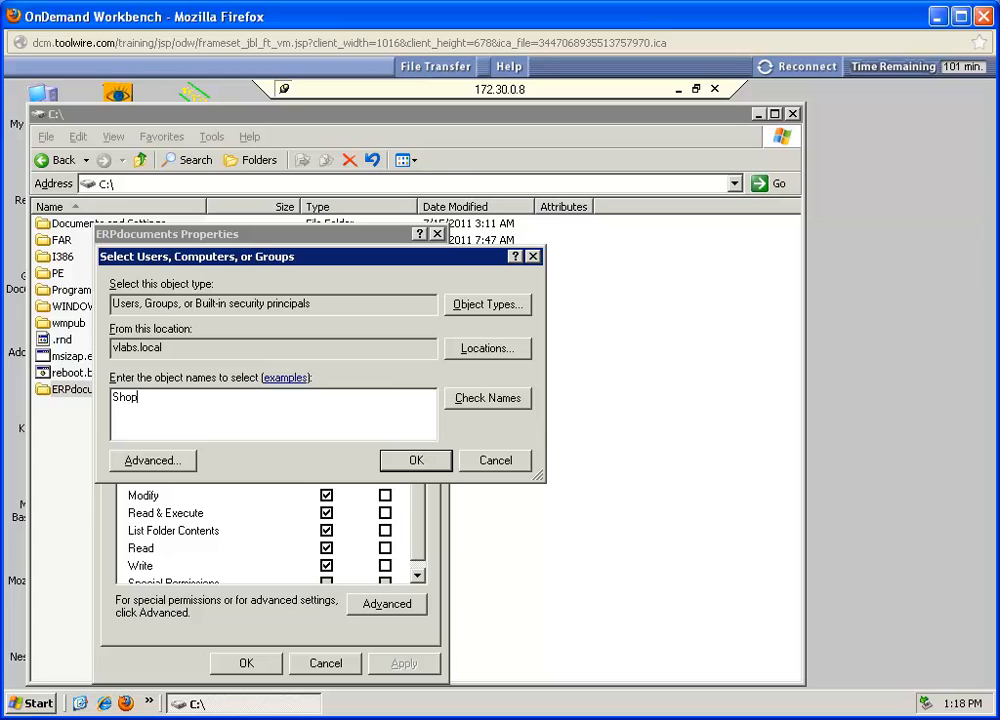
{"action": "type", "text": "floor; Manager; Huma"}
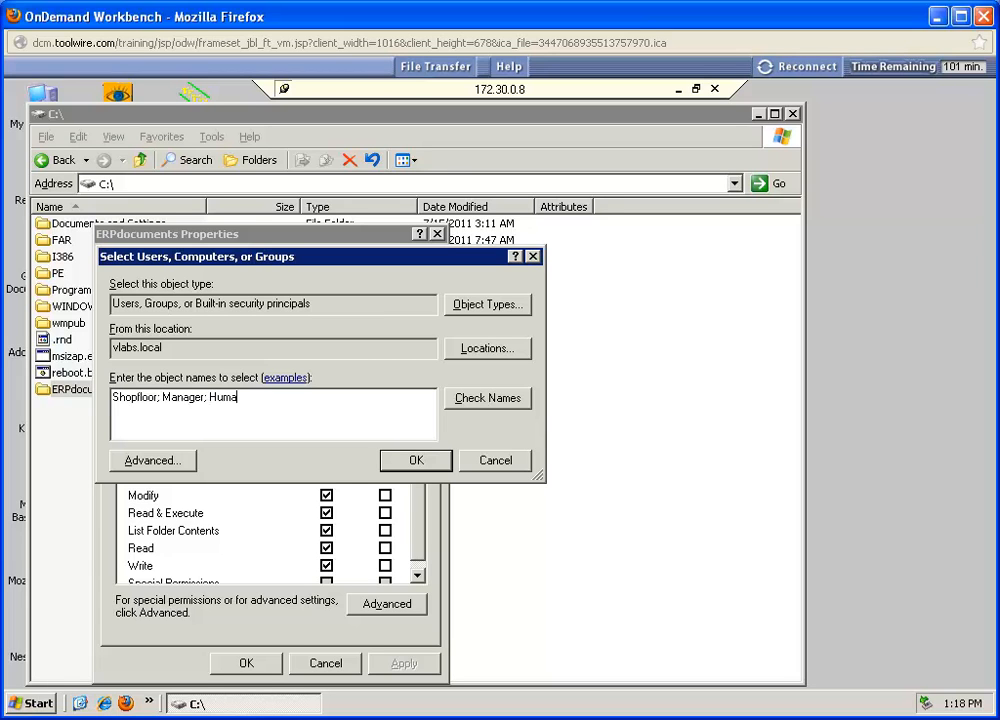
{"action": "type", "text": "nResources"}
{"action": "left_click", "coordinate": [418, 461]}
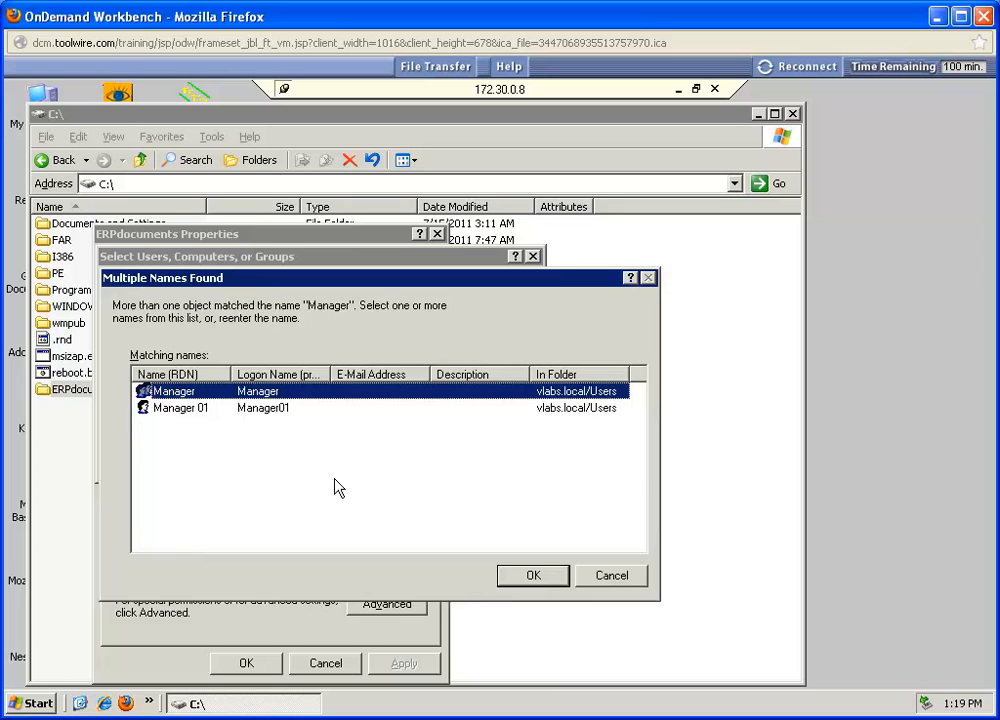
{"action": "left_click", "coordinate": [534, 576]}
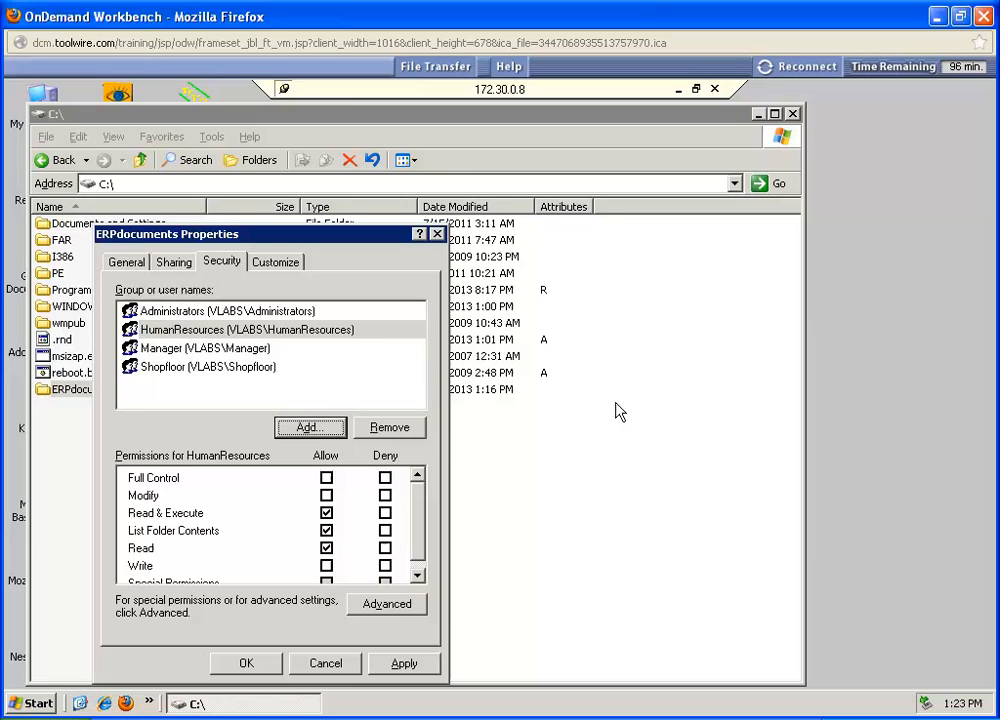
{"action": "left_click", "coordinate": [242, 668]}
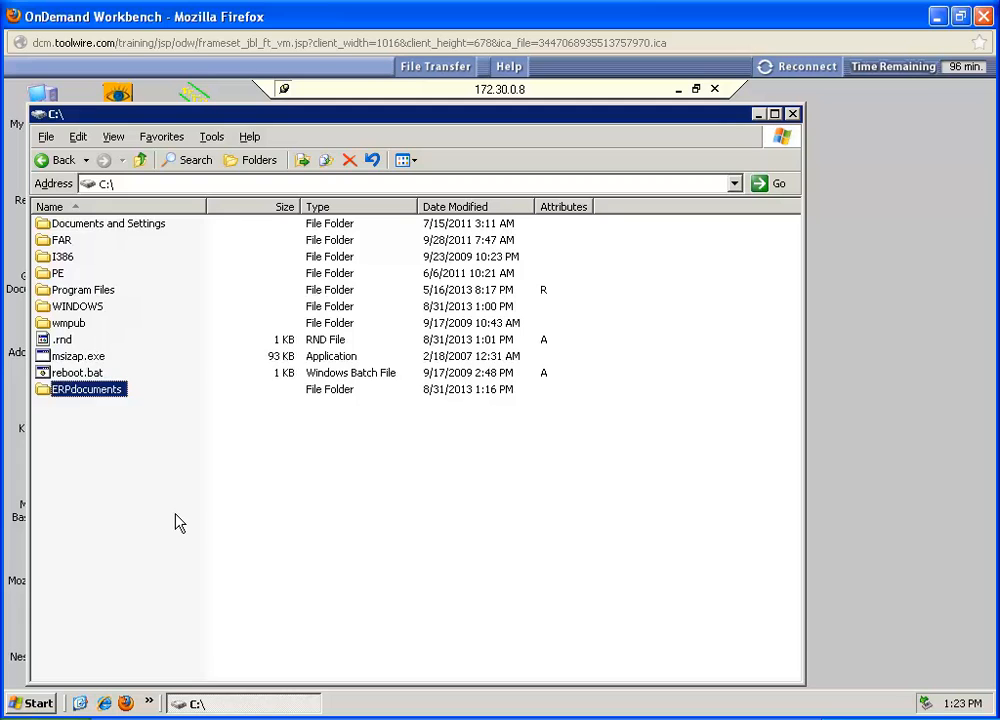
Step: Create a subfolder named HRfiles inside the ERPdocuments folder
{"action": "double_click", "coordinate": [86, 391]}
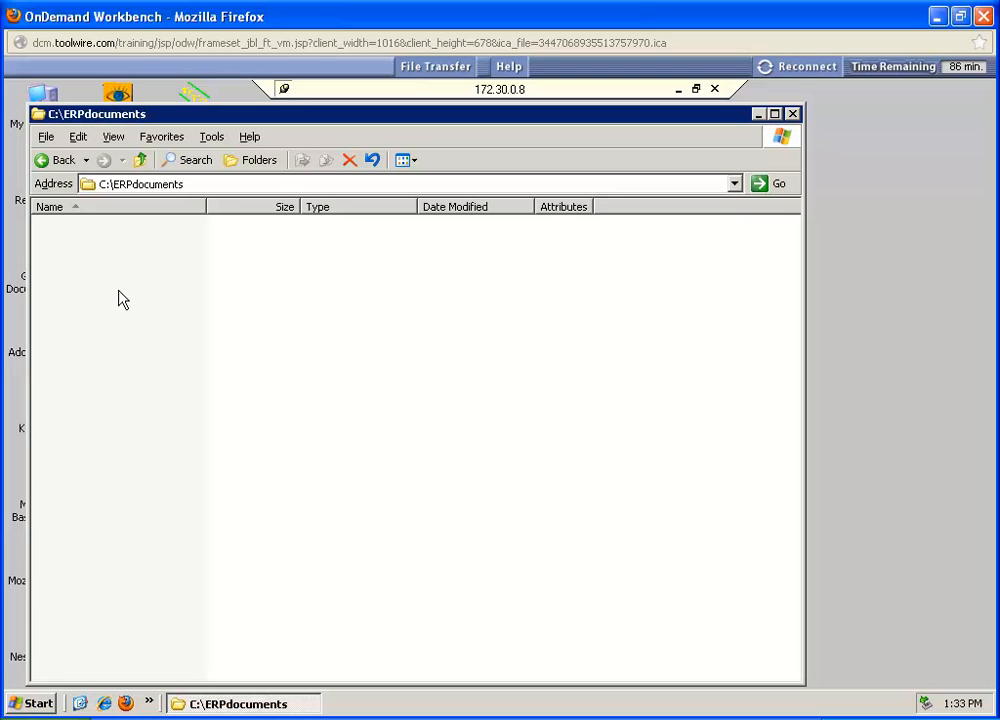
{"action": "left_click", "coordinate": [45, 137]}
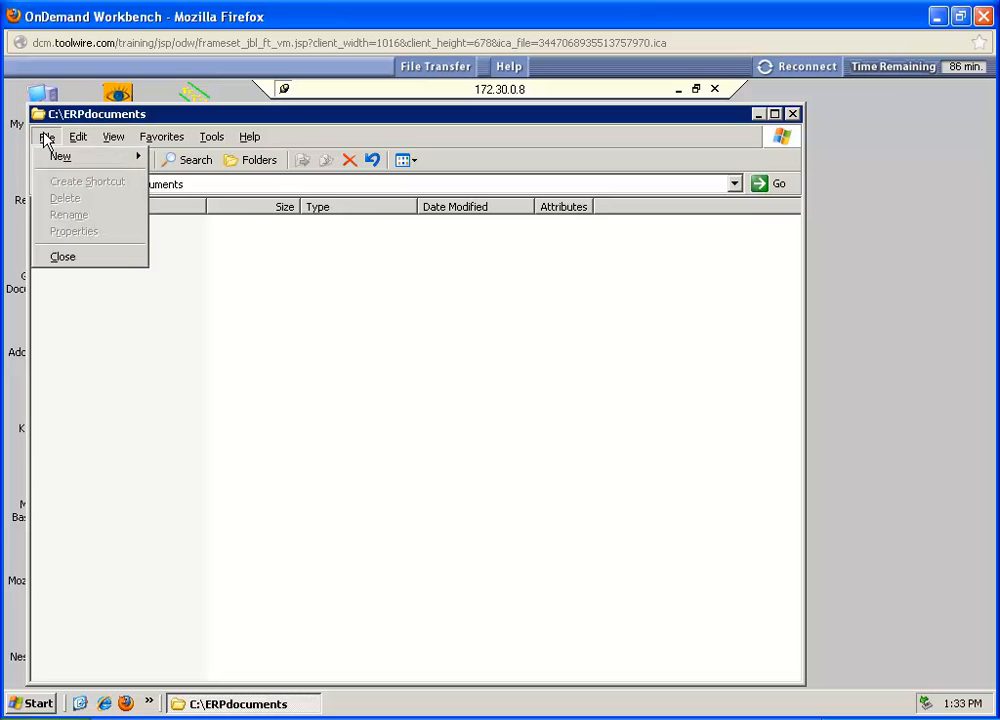
{"action": "mouse_move", "coordinate": [62, 156]}
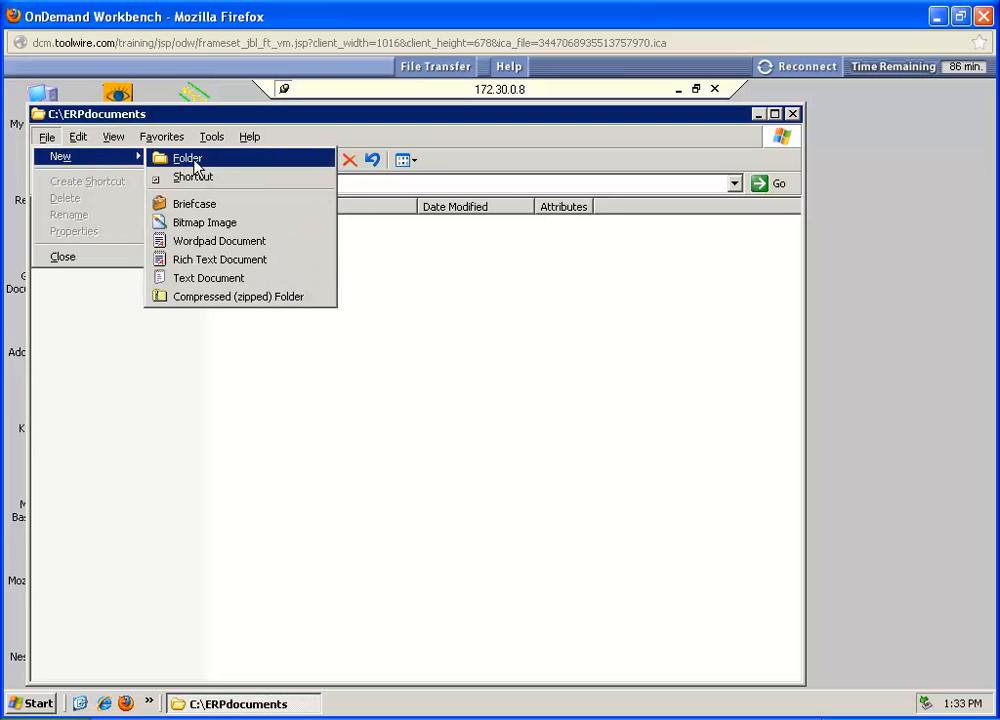
{"action": "left_click", "coordinate": [188, 160]}
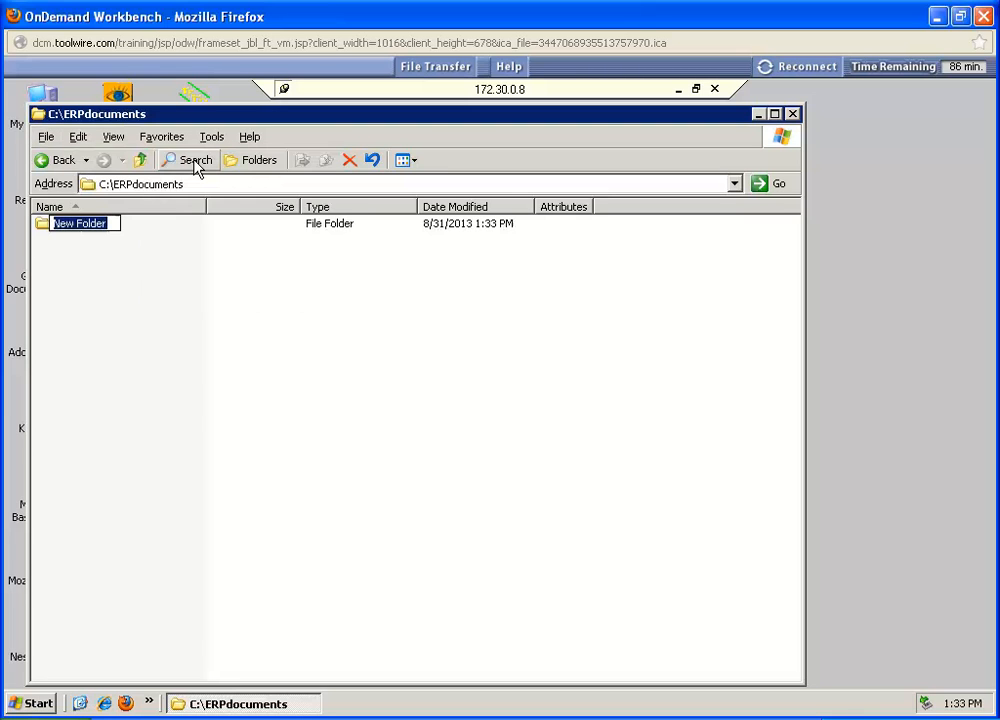
{"action": "type", "text": "HR"}
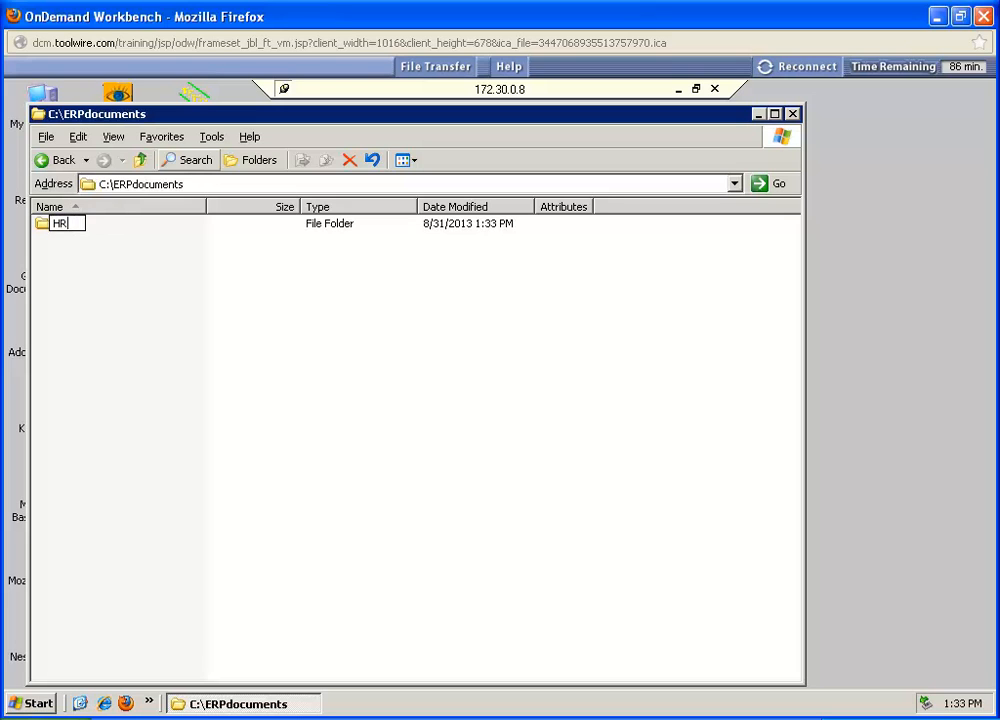
{"action": "type", "text": "files"}
{"action": "key", "text": "Return"}
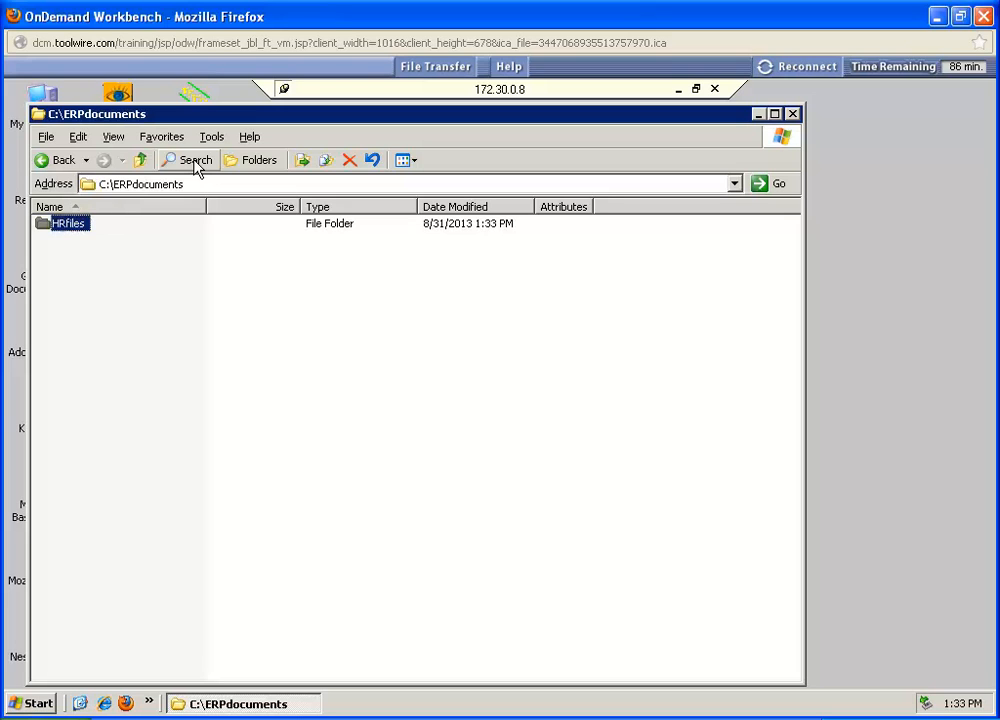
Step: Create a second subfolder named SFfiles inside the ERPdocuments folder
{"action": "left_click", "coordinate": [96, 228]}
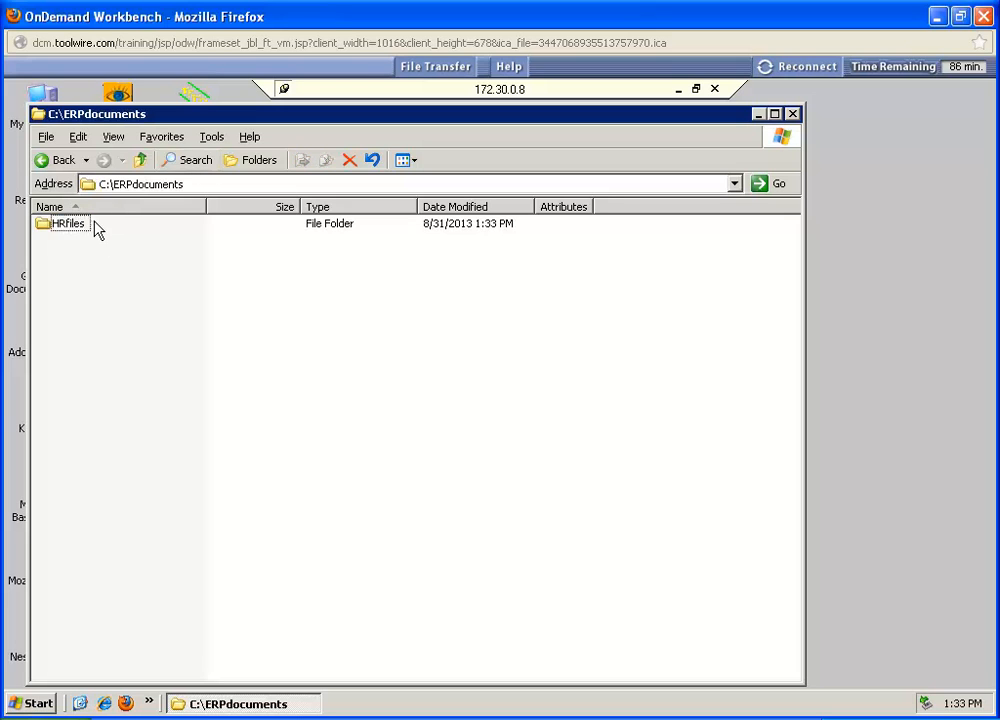
{"action": "left_click", "coordinate": [45, 138]}
{"action": "mouse_move", "coordinate": [72, 158]}
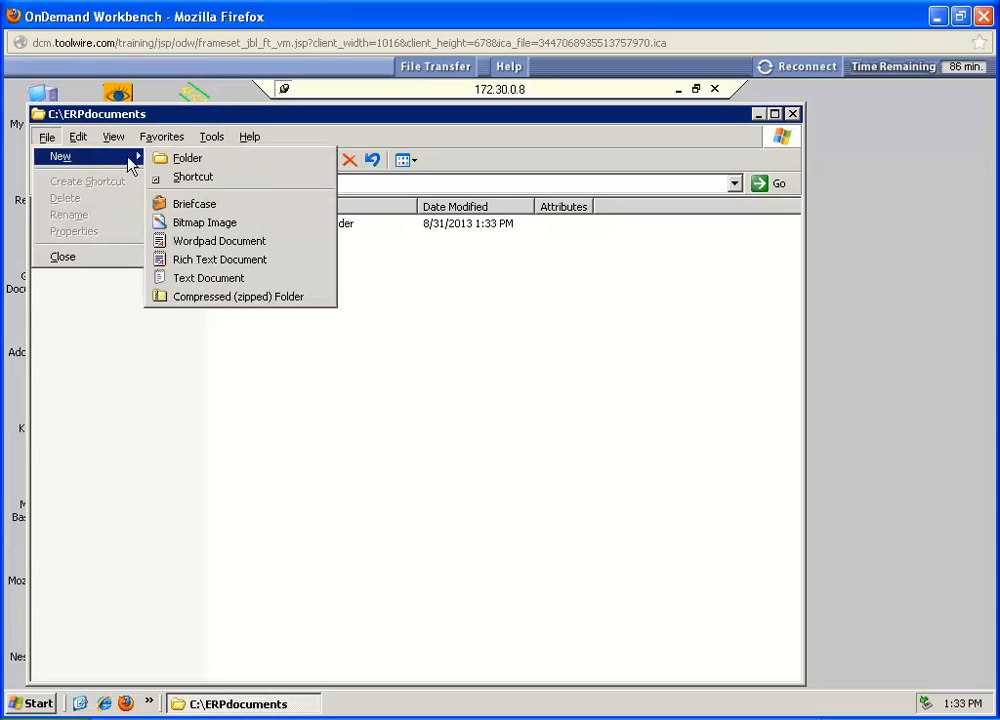
{"action": "left_click", "coordinate": [180, 158]}
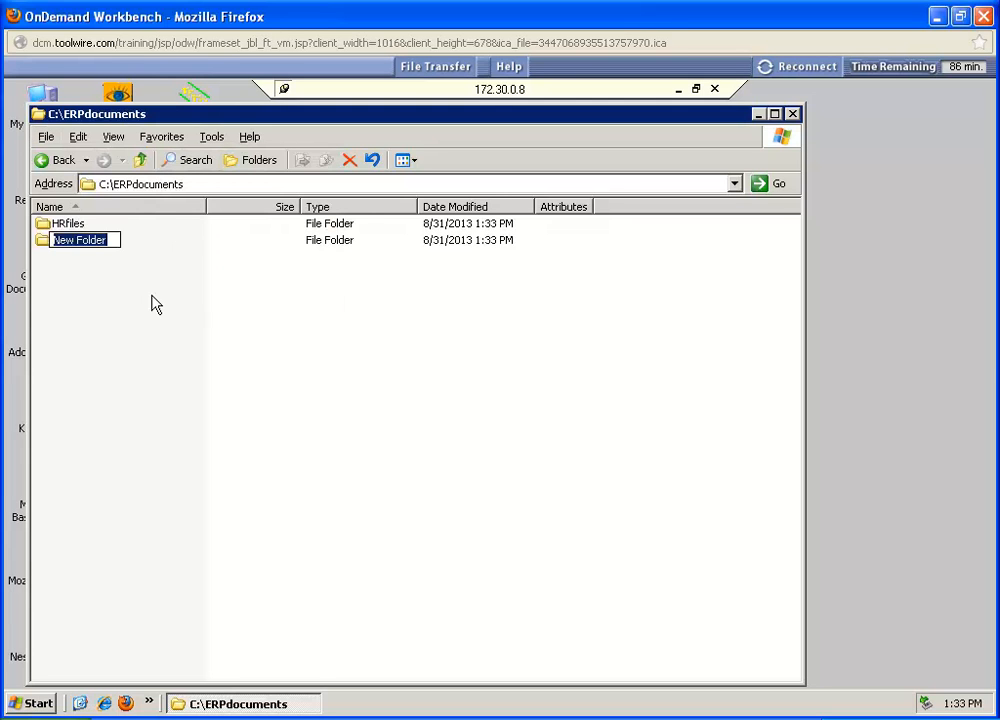
{"action": "type", "text": "SFfiles"}
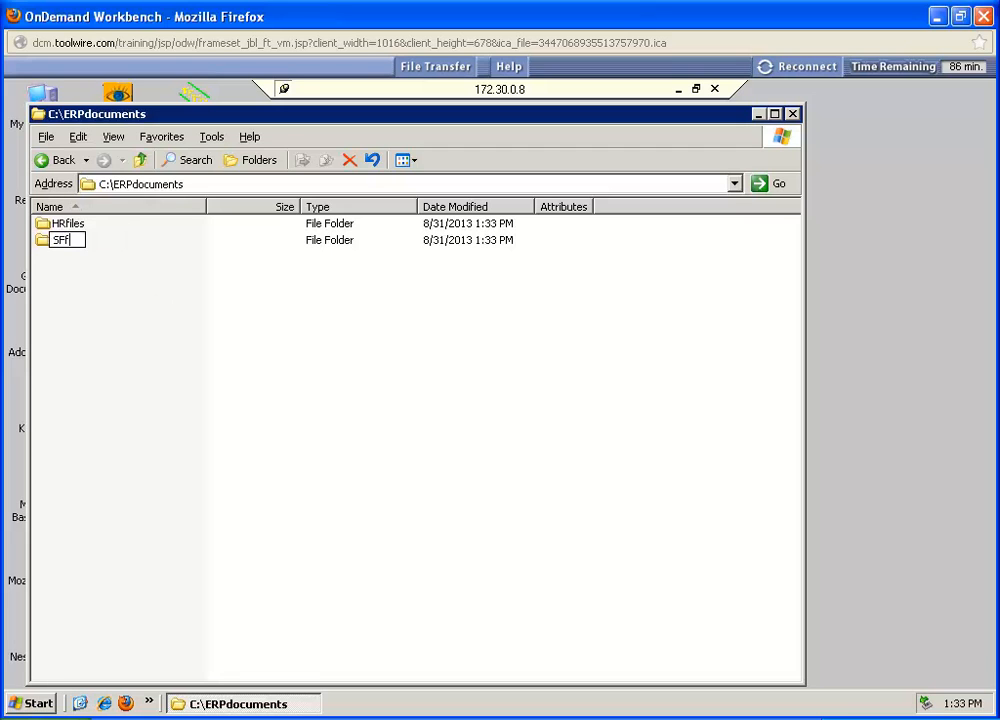
{"action": "key", "text": "Return"}
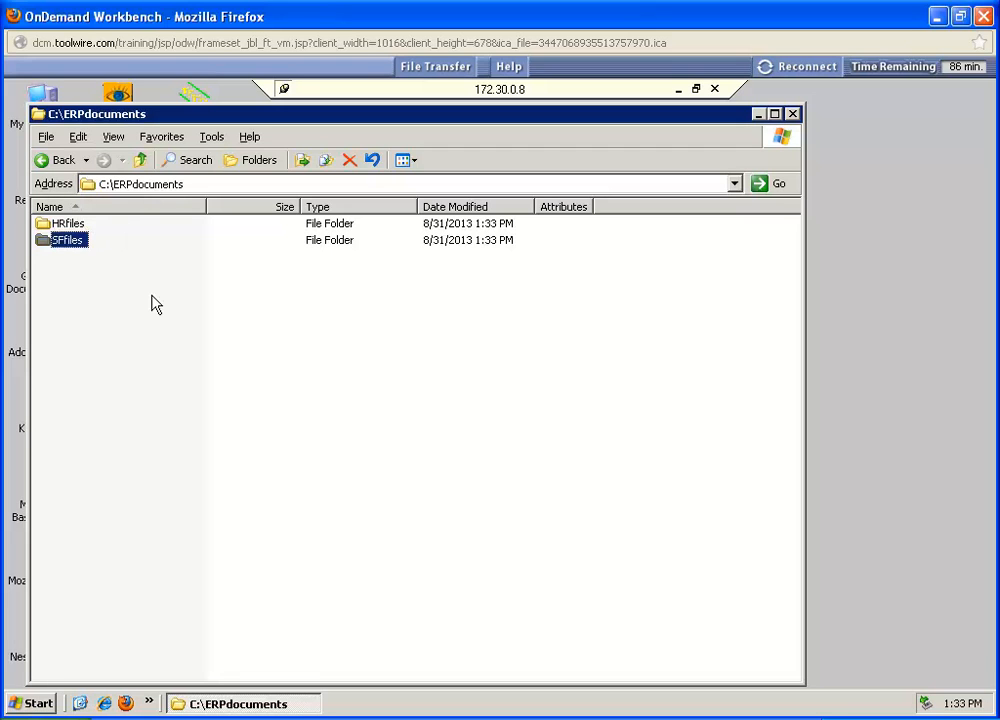
Step: Create a third subfolder named MGRfiles inside the ERPdocuments folder
{"action": "left_click", "coordinate": [46, 137]}
{"action": "left_click", "coordinate": [107, 158]}
{"action": "left_click", "coordinate": [178, 158]}
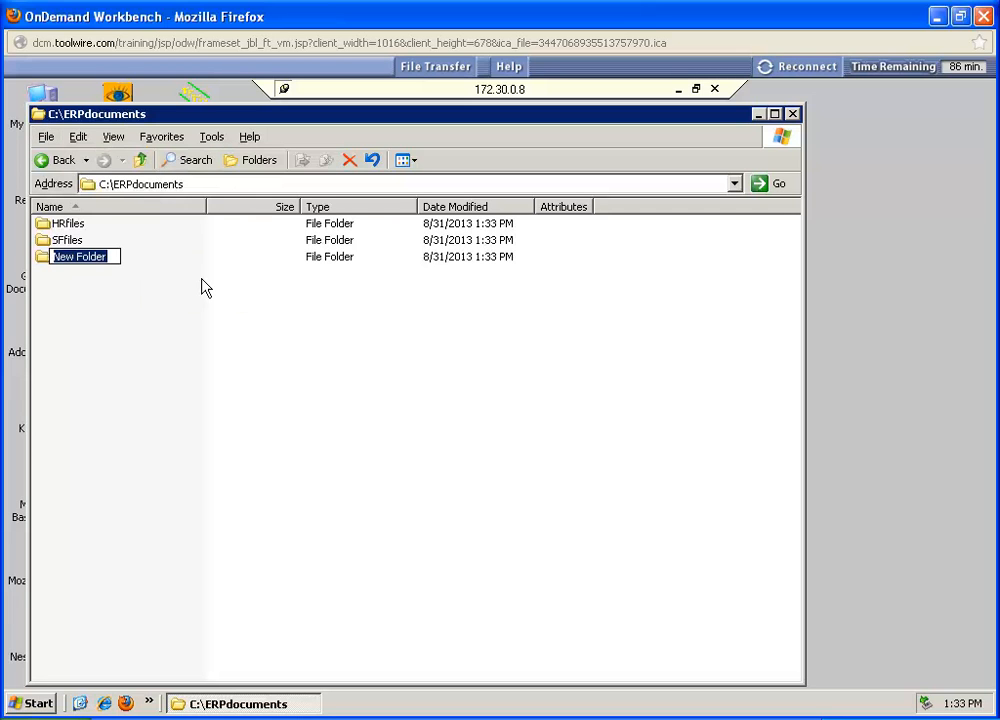
{"action": "type", "text": "MGRfiles"}
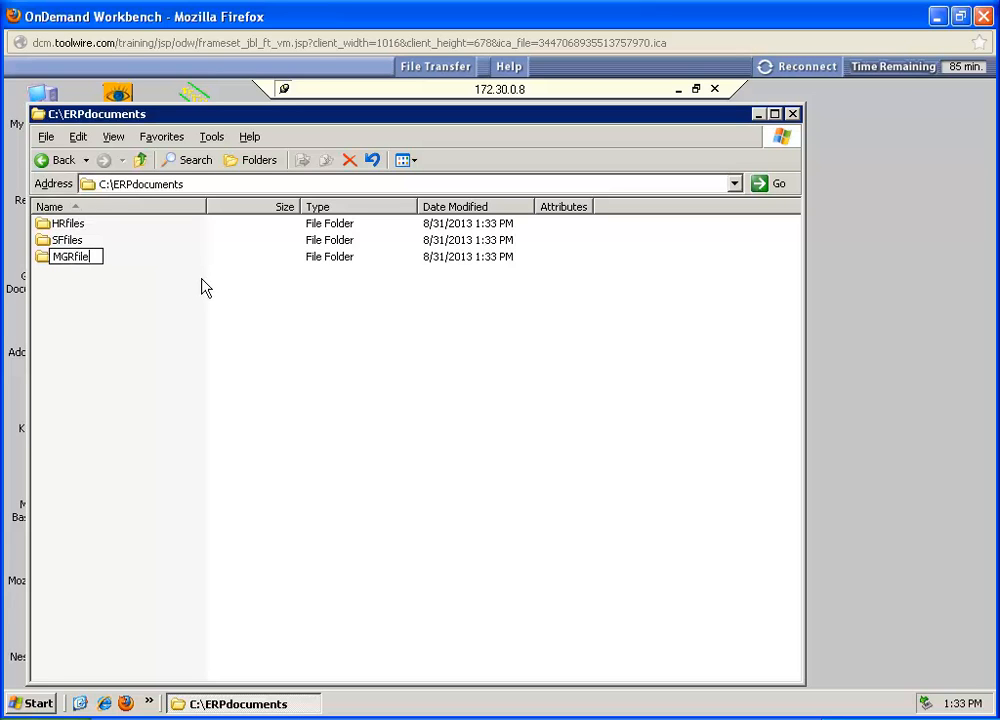
{"action": "key", "text": "Return"}
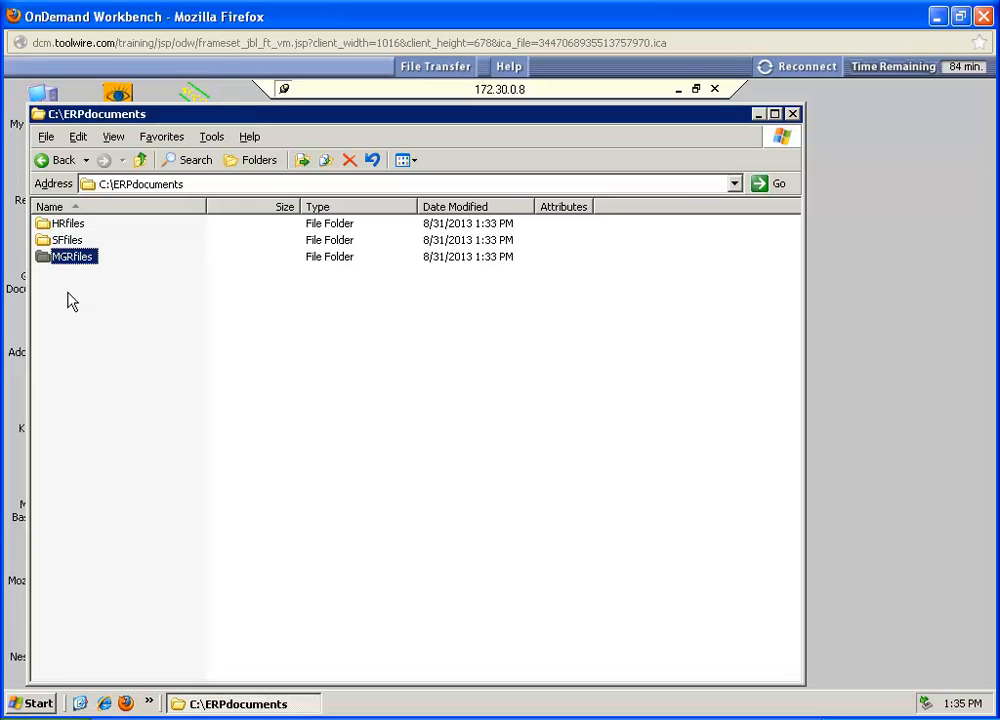
Step: Allow the HumanResources group the Modify permission in the security settings of the HRfiles folder
{"action": "left_click", "coordinate": [58, 227]}
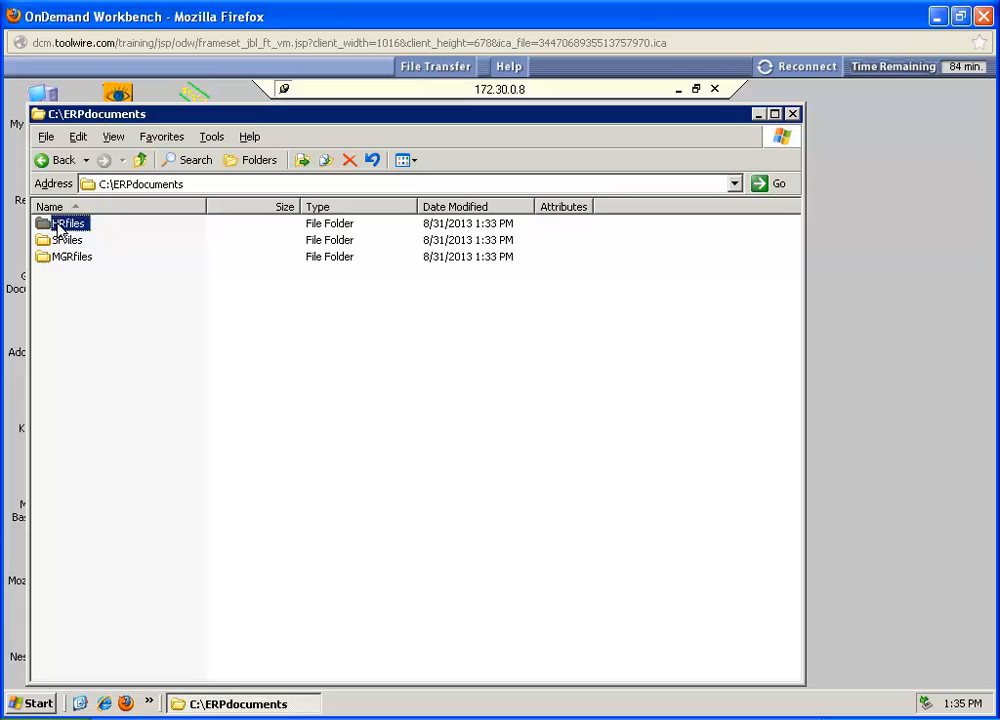
{"action": "right_click", "coordinate": [58, 228]}
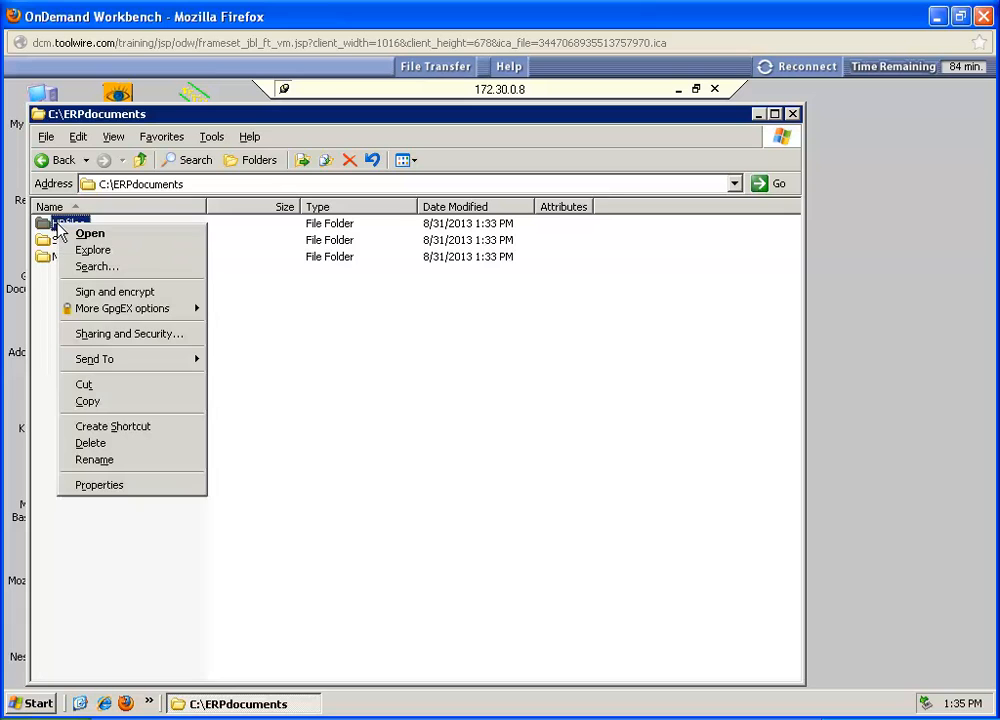
{"action": "left_click", "coordinate": [118, 336]}
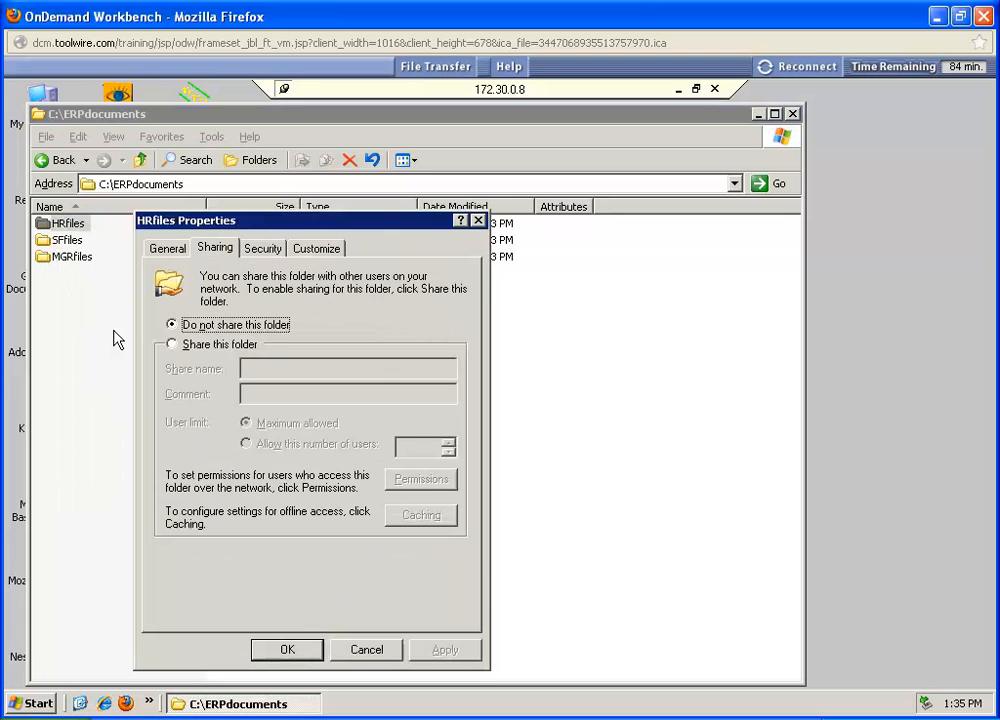
{"action": "left_click", "coordinate": [264, 250]}
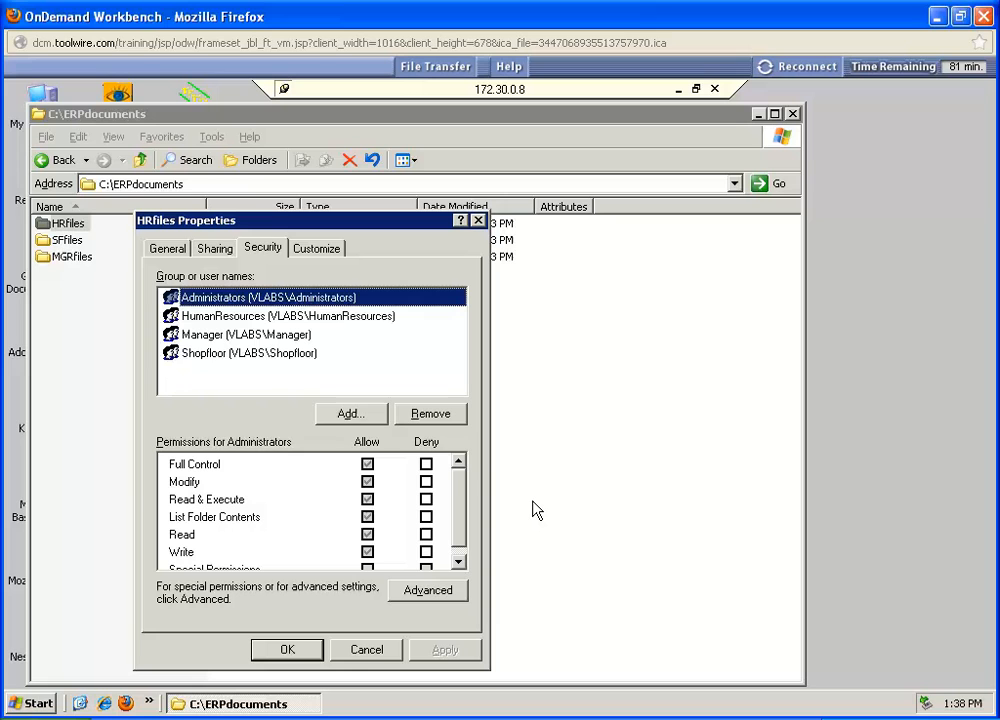
{"action": "left_click", "coordinate": [241, 318]}
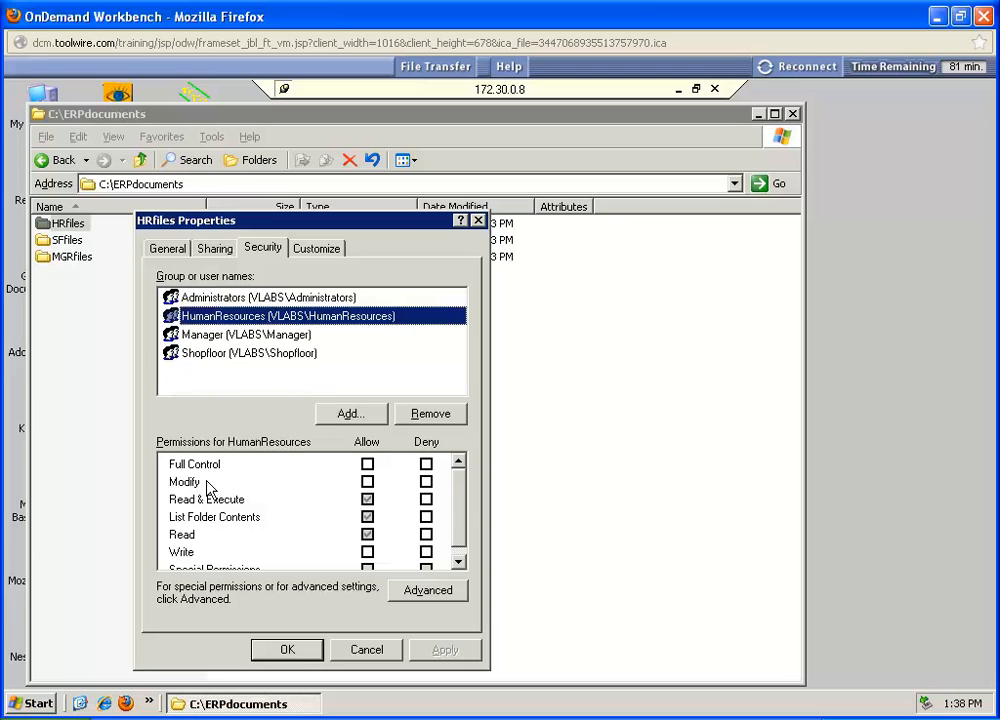
{"action": "left_click", "coordinate": [367, 484]}
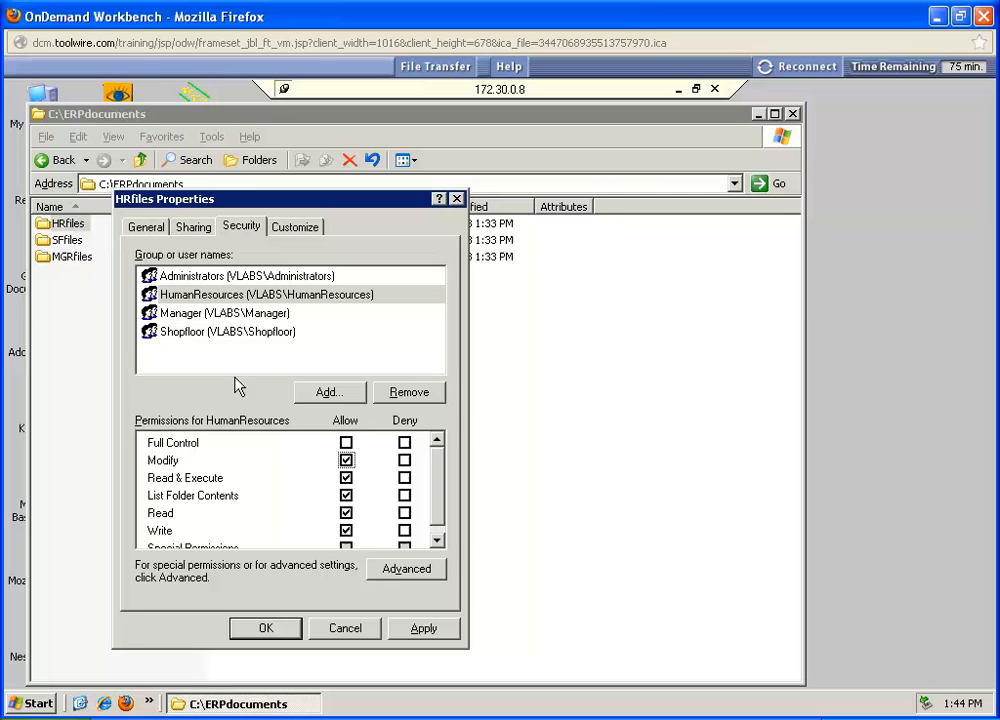
Step: Allow the Manager group the Modify permission on HRfiles as well and confirm the folder properties
{"action": "left_click", "coordinate": [189, 313]}
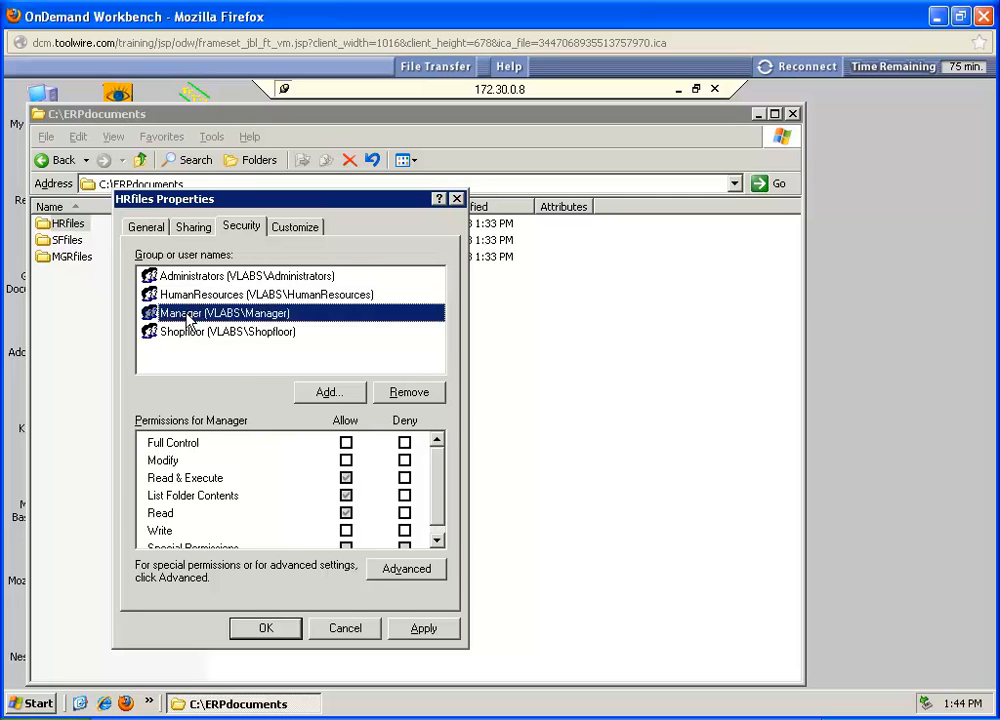
{"action": "left_click", "coordinate": [346, 461]}
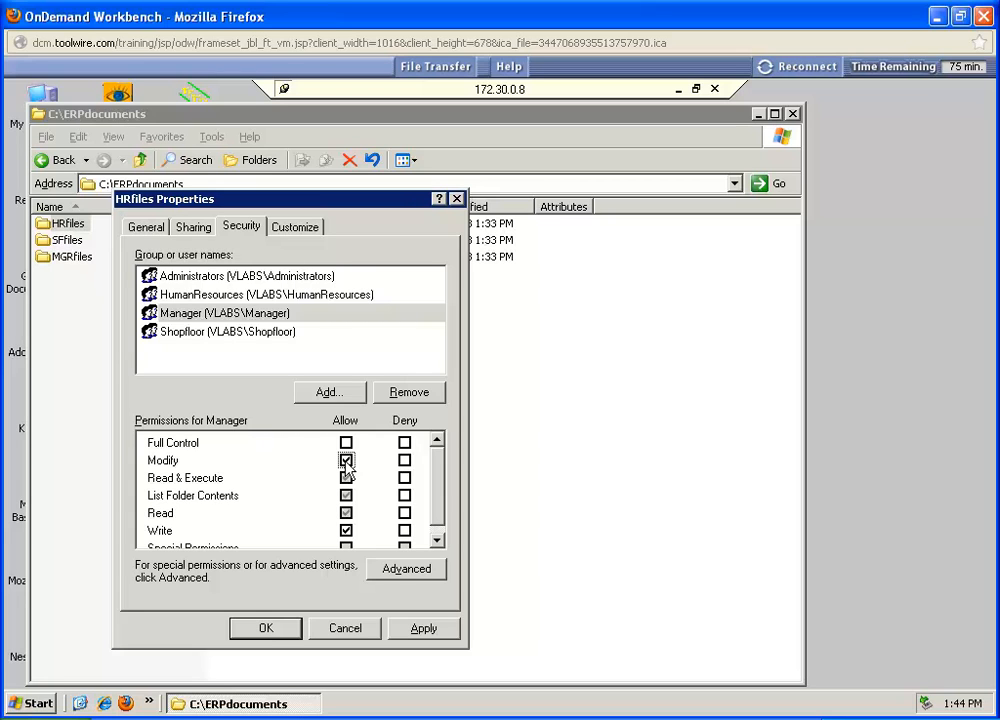
{"action": "left_click", "coordinate": [266, 627]}
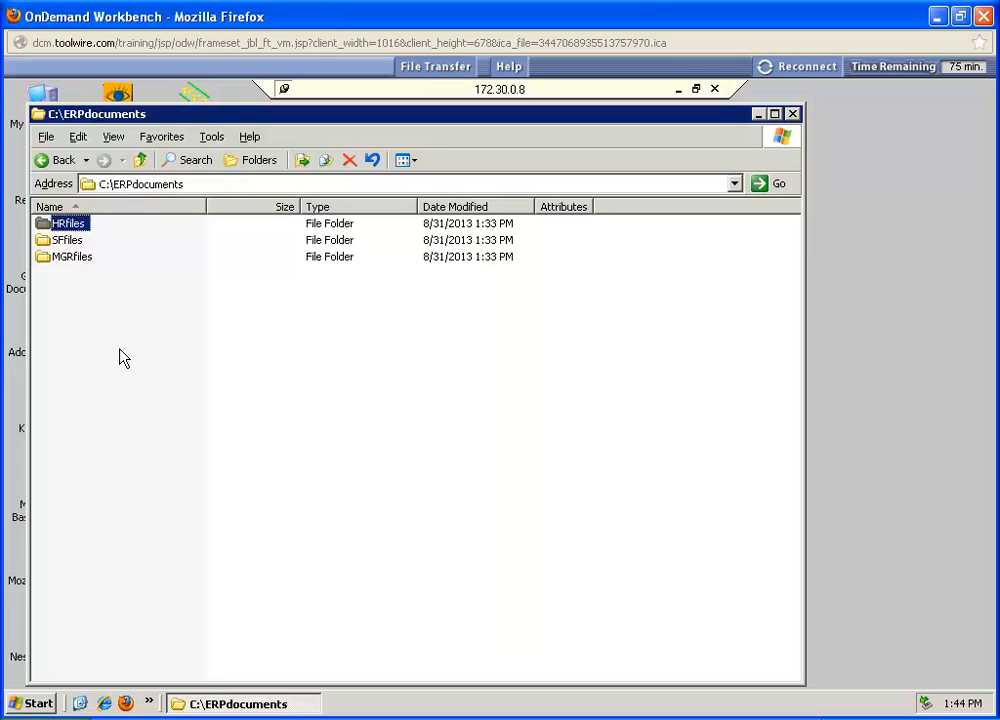
Step: Allow the Shopfloor group the Modify permission on the SFfiles folder and confirm its properties
{"action": "left_click", "coordinate": [68, 242]}
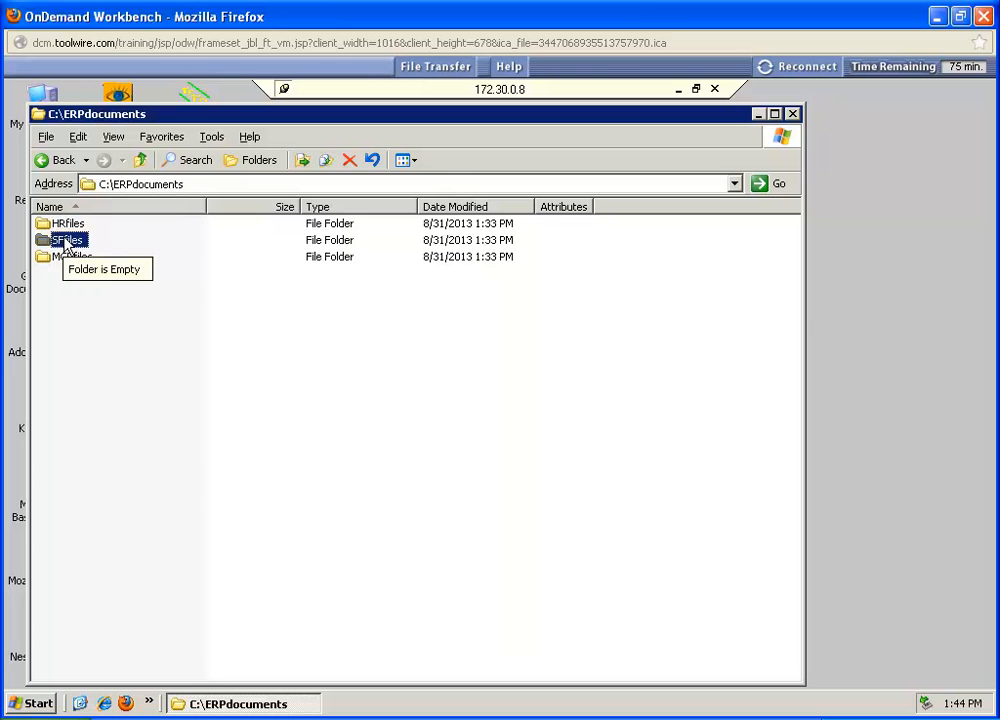
{"action": "right_click", "coordinate": [66, 242]}
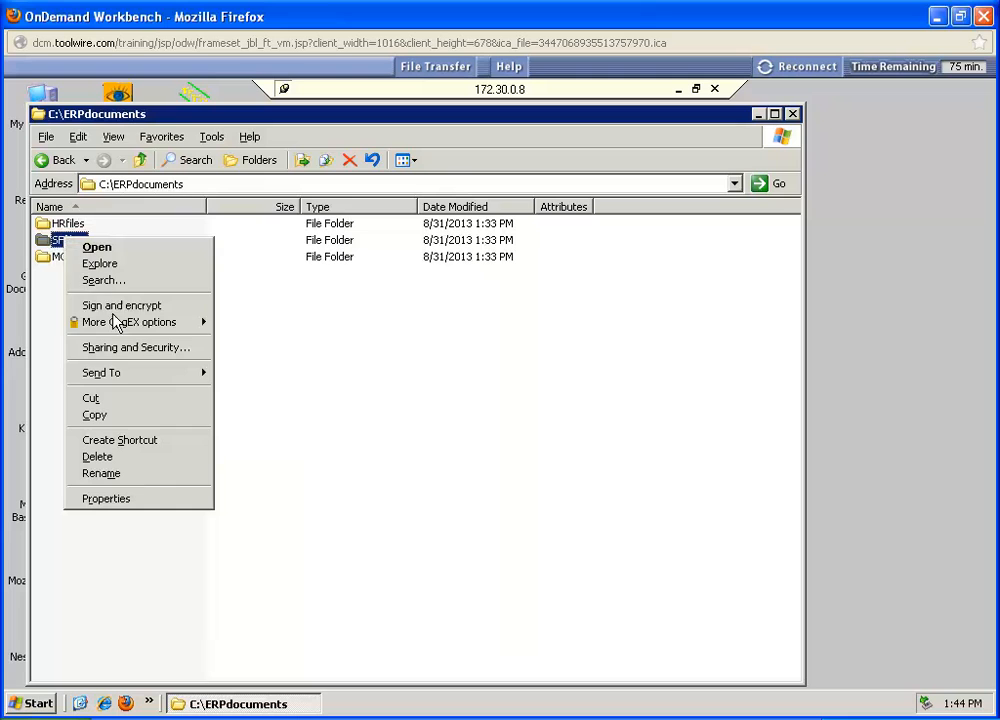
{"action": "left_click", "coordinate": [127, 355]}
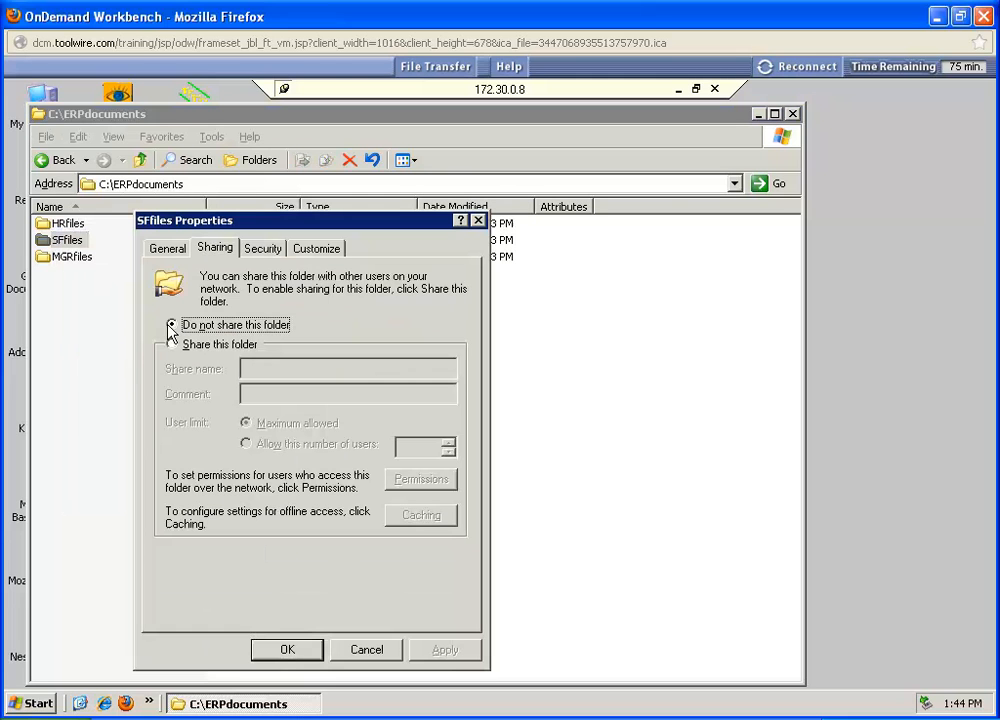
{"action": "left_click", "coordinate": [264, 250]}
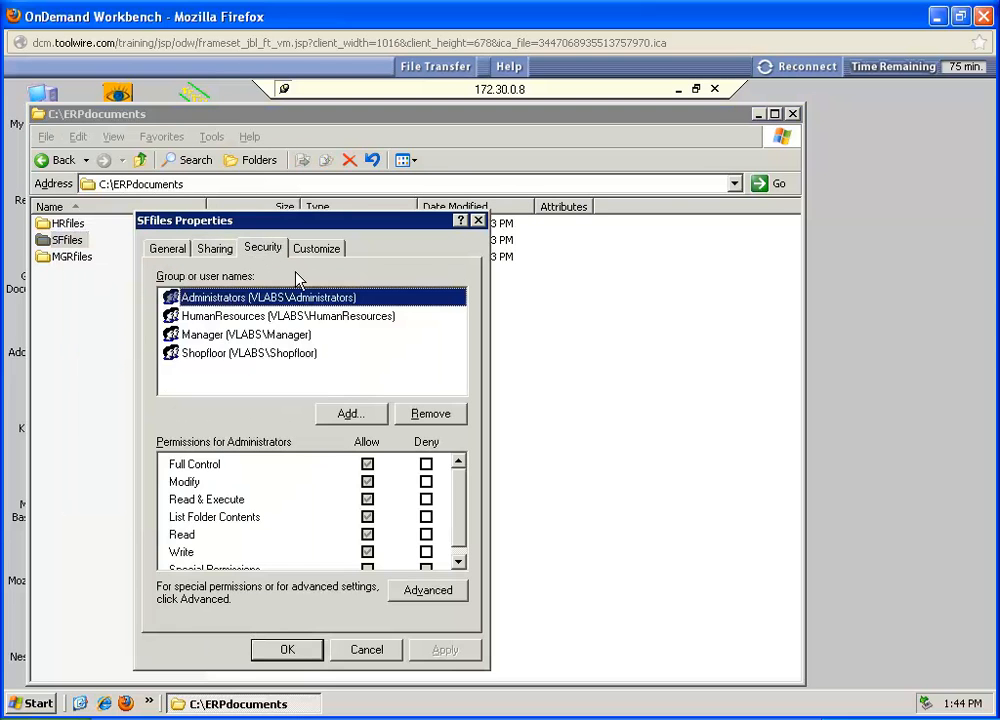
{"action": "left_click", "coordinate": [200, 356]}
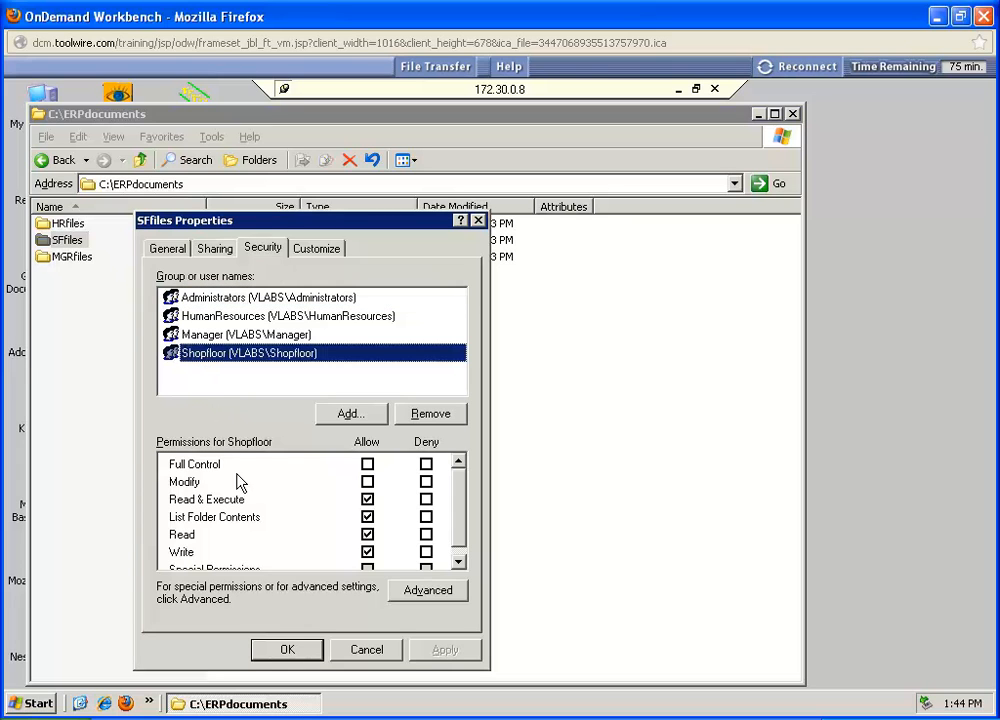
{"action": "left_click", "coordinate": [367, 482]}
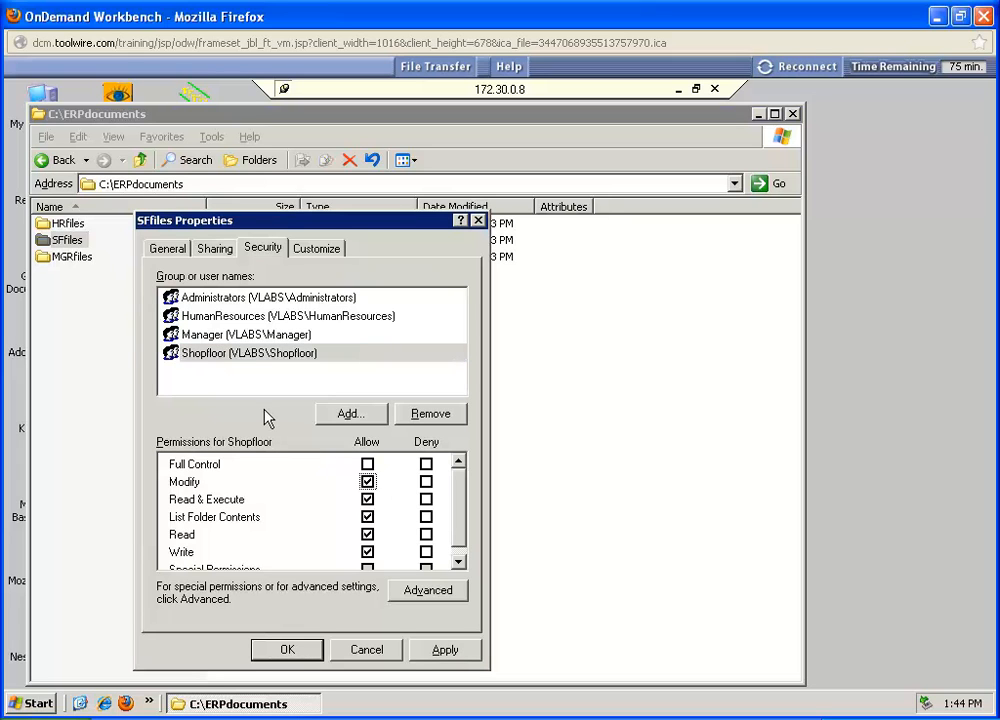
{"action": "left_click", "coordinate": [289, 651]}
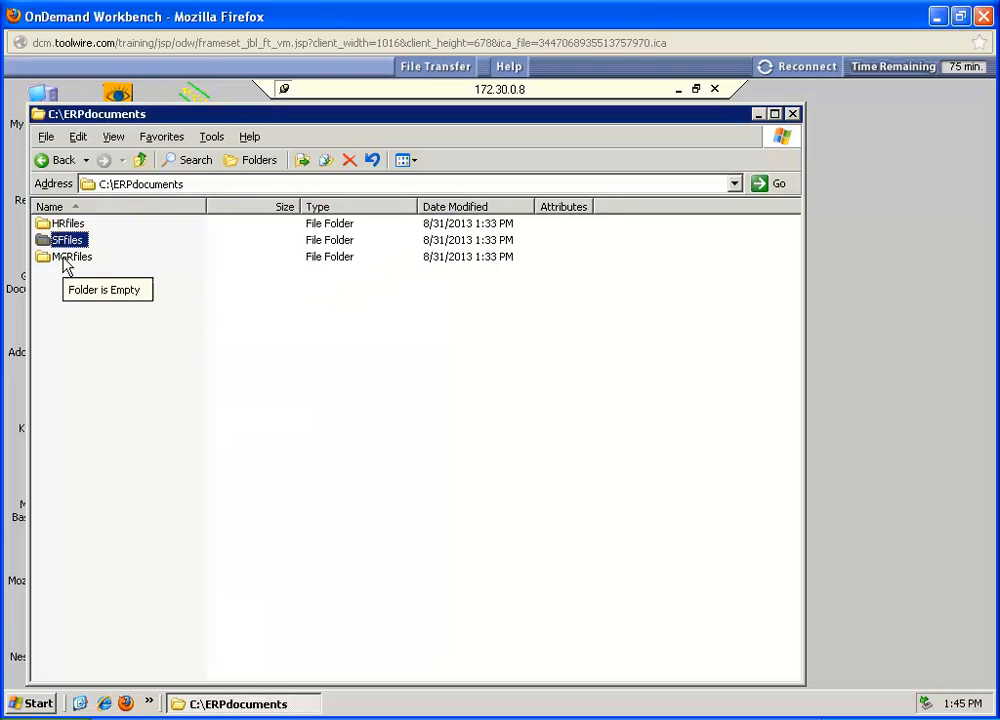
Step: Allow the Manager group the Modify permission on the MGRfiles folder and confirm its properties
{"action": "right_click", "coordinate": [63, 260]}
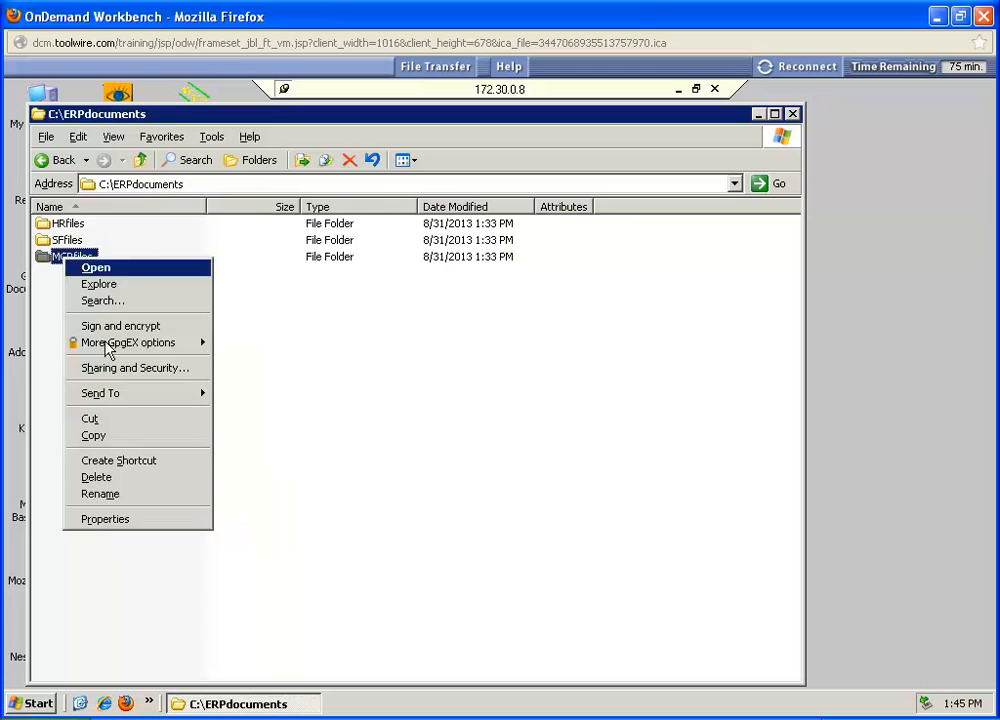
{"action": "left_click", "coordinate": [110, 368]}
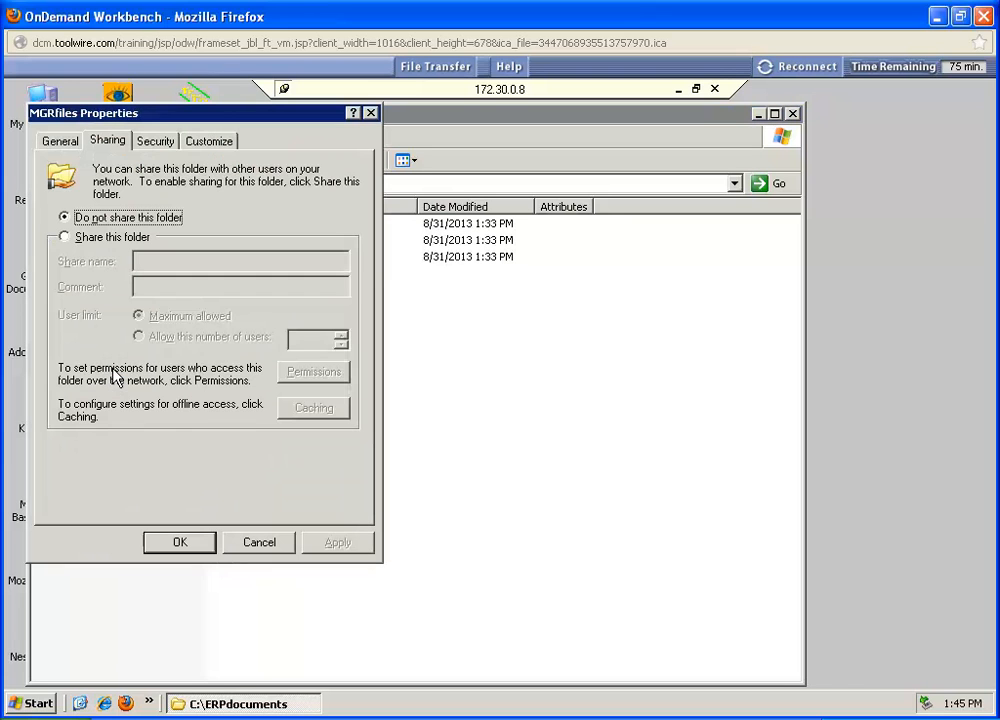
{"action": "left_click", "coordinate": [151, 143]}
{"action": "left_click_drag", "start_coordinate": [168, 113], "coordinate": [260, 129]}
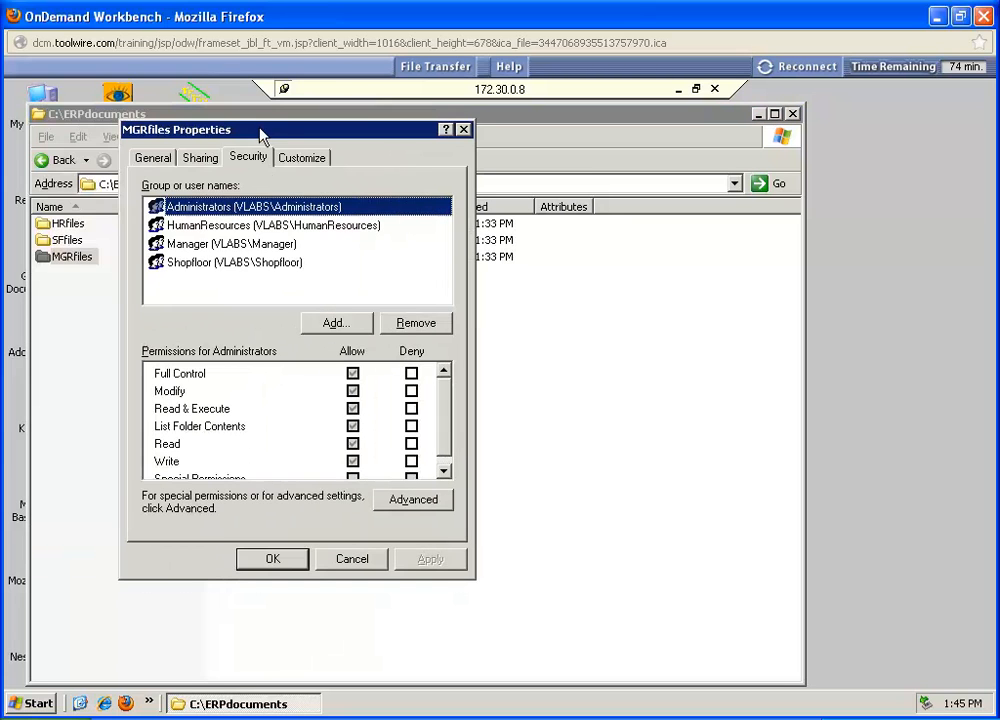
{"action": "left_click", "coordinate": [195, 250]}
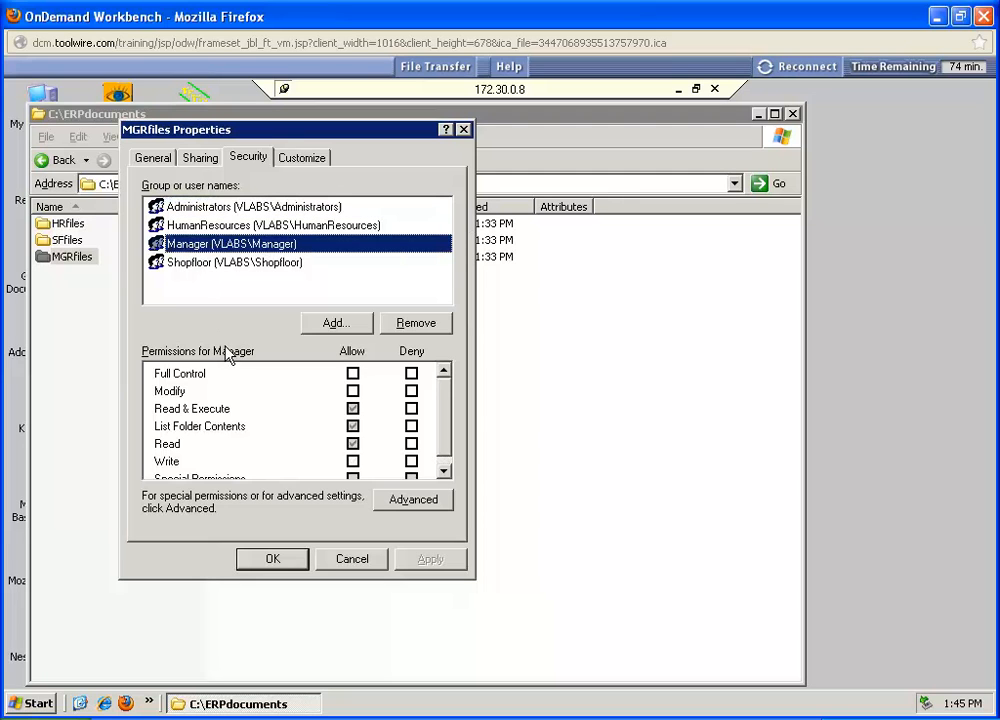
{"action": "left_click", "coordinate": [353, 392]}
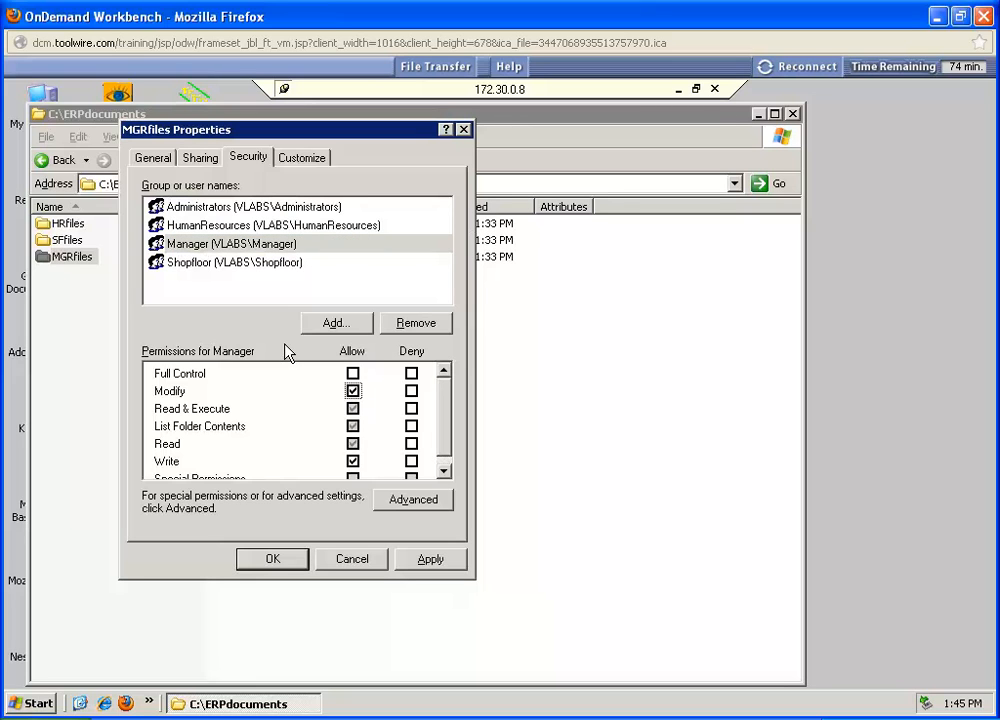
{"action": "left_click", "coordinate": [272, 561]}
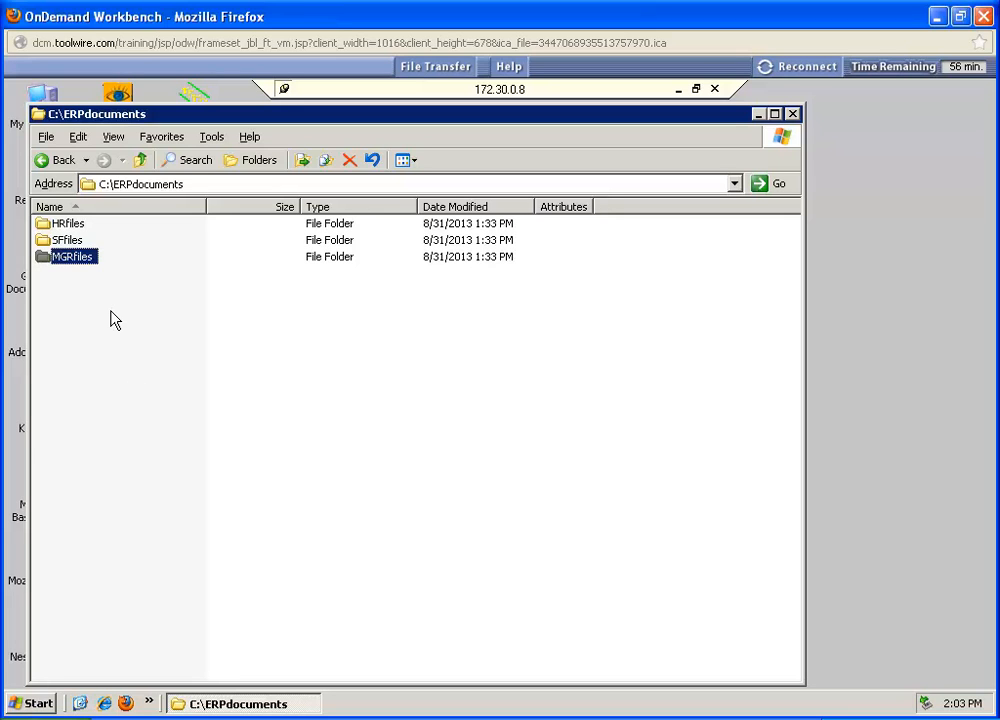
Step: Close the ERPdocuments folder window and open the Group Policy Object Editor by running gpedit.msc
{"action": "left_click", "coordinate": [792, 114]}
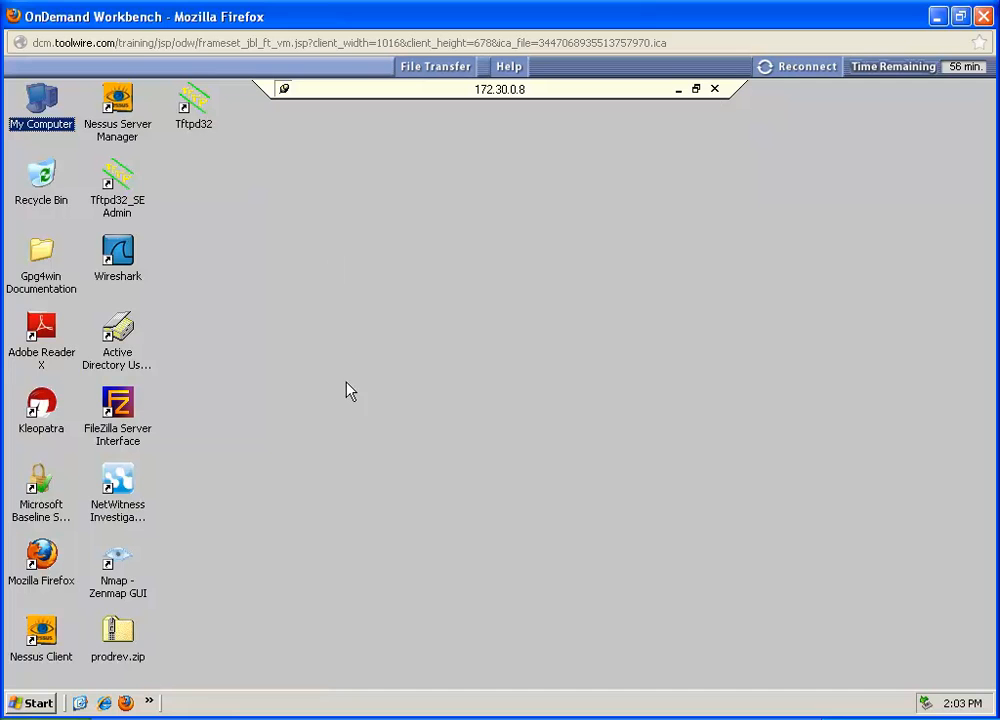
{"action": "left_click", "coordinate": [33, 704]}
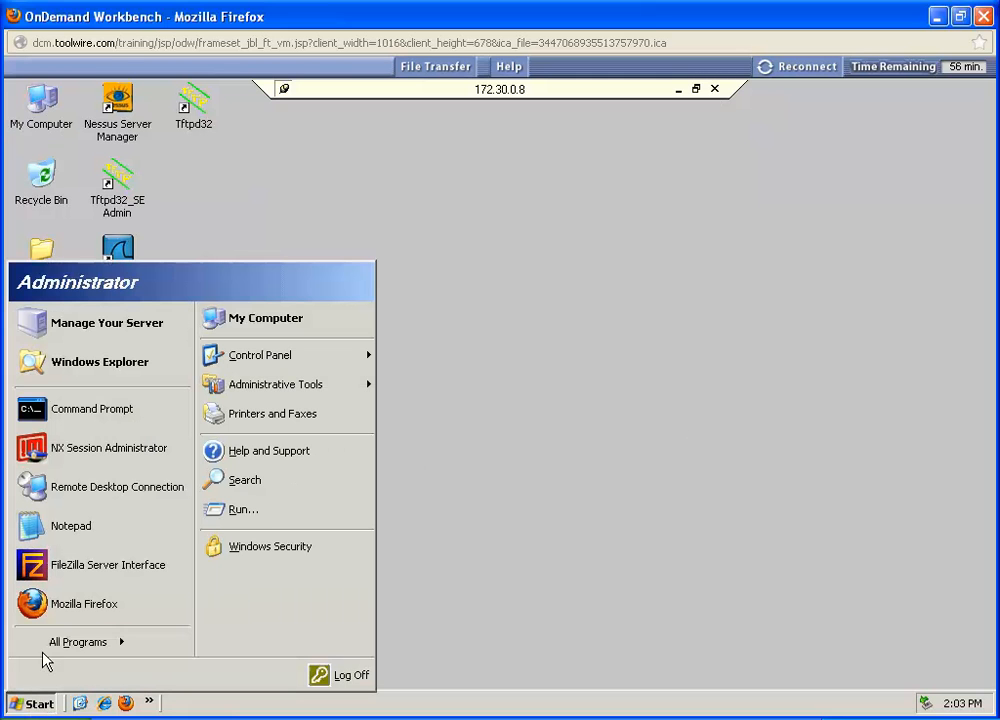
{"action": "left_click", "coordinate": [240, 511]}
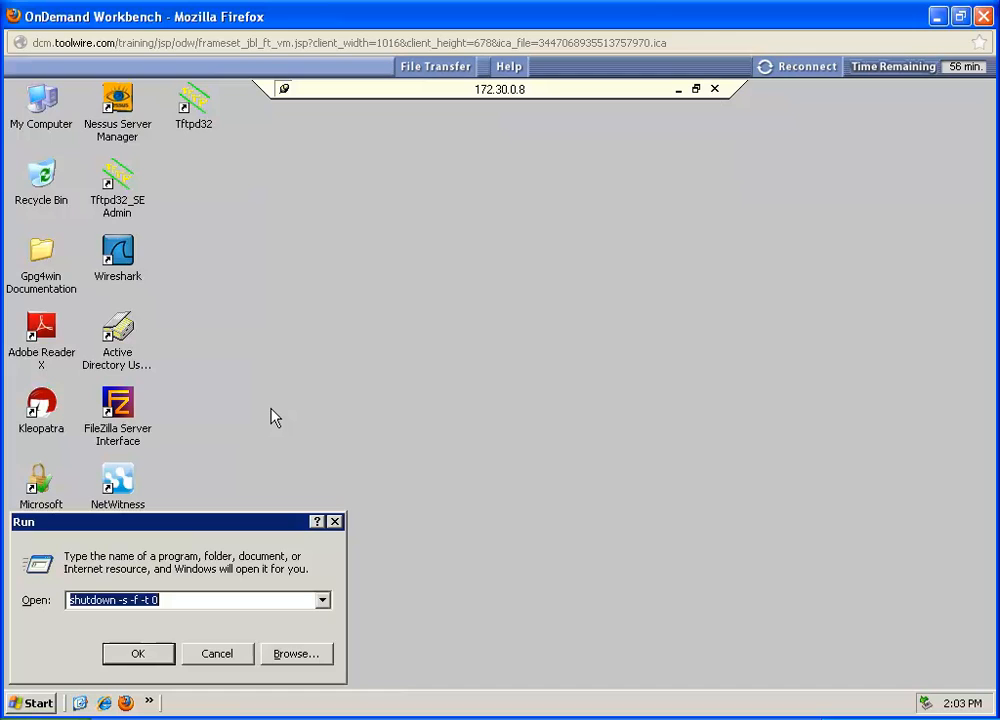
{"action": "type", "text": "gpedit."}
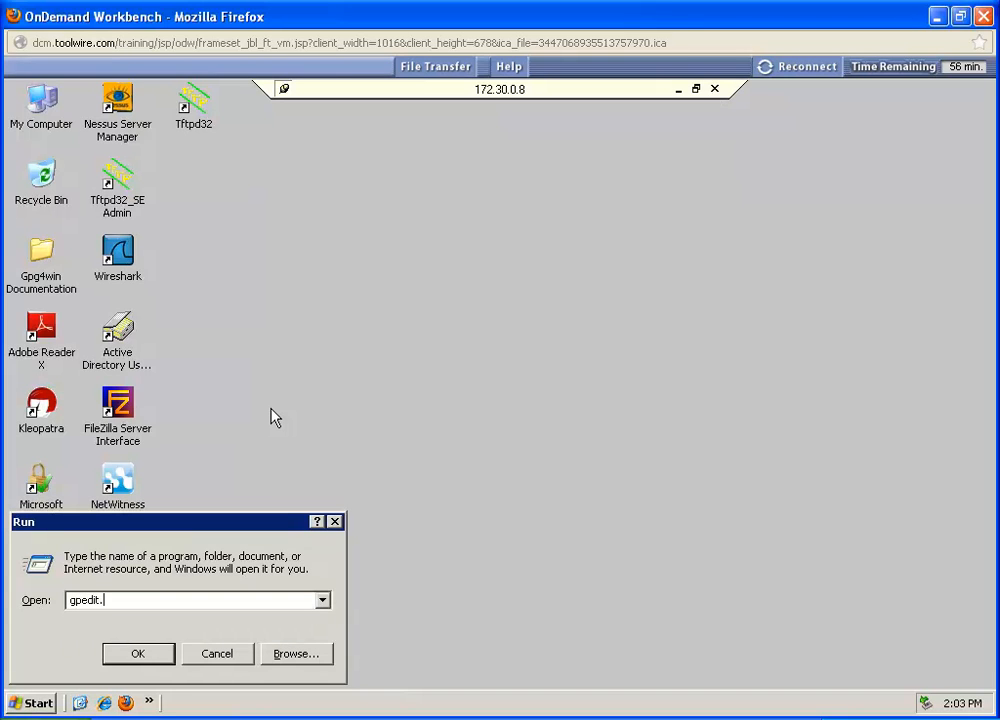
{"action": "type", "text": "msc"}
{"action": "key", "text": "Return"}
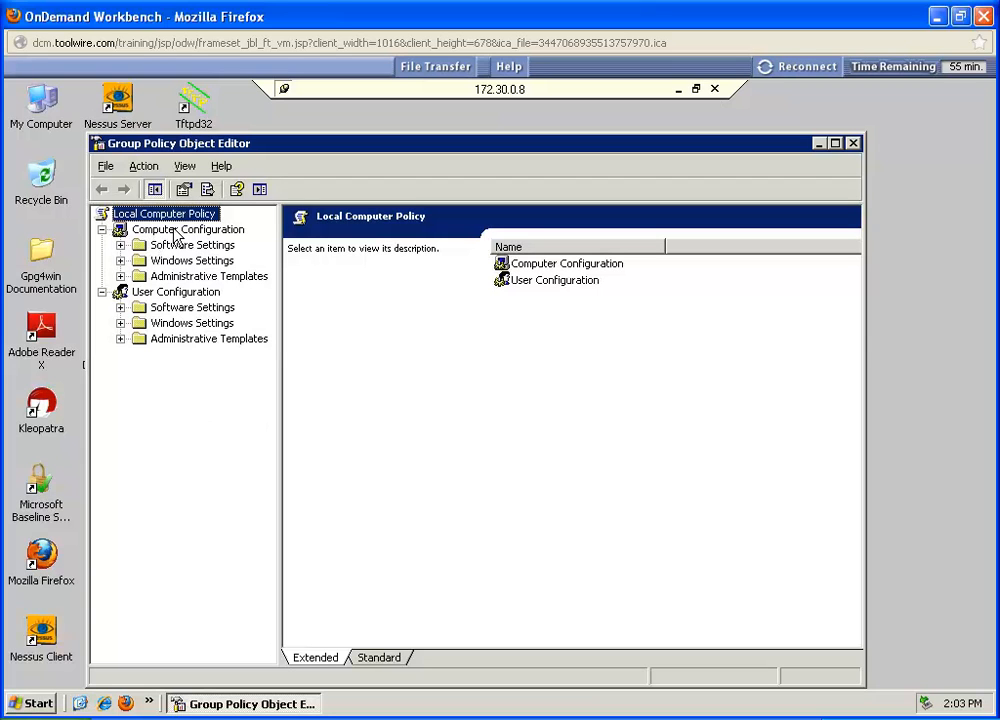
Step: Open User Rights Assignment under Computer Configuration > Windows Settings > Security Settings > Local Policies
{"action": "left_click", "coordinate": [120, 260]}
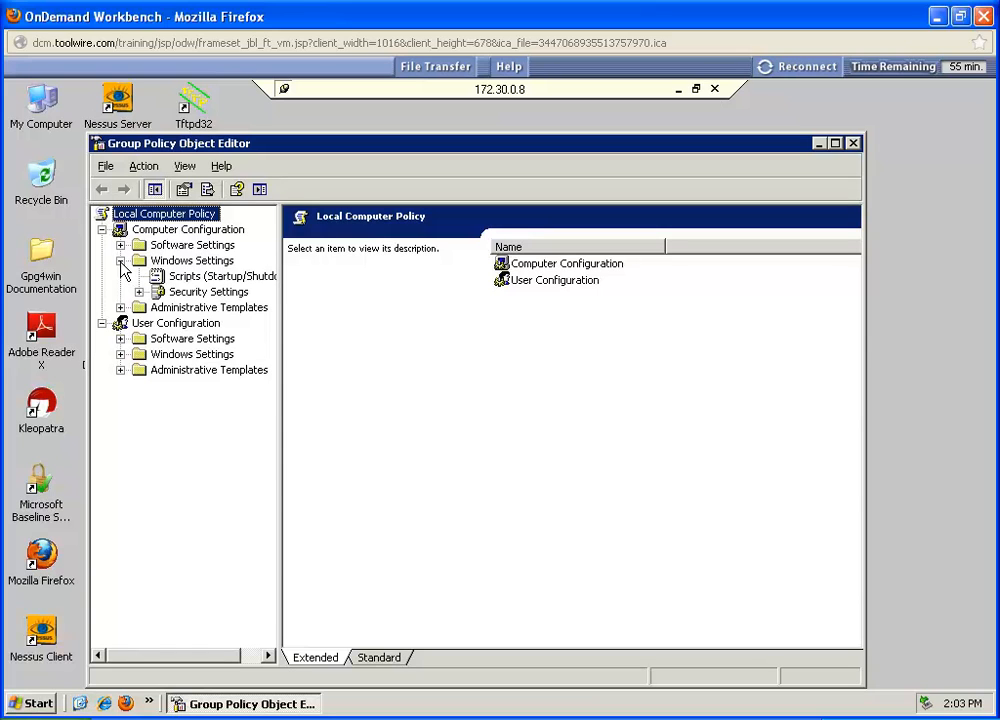
{"action": "left_click", "coordinate": [139, 291]}
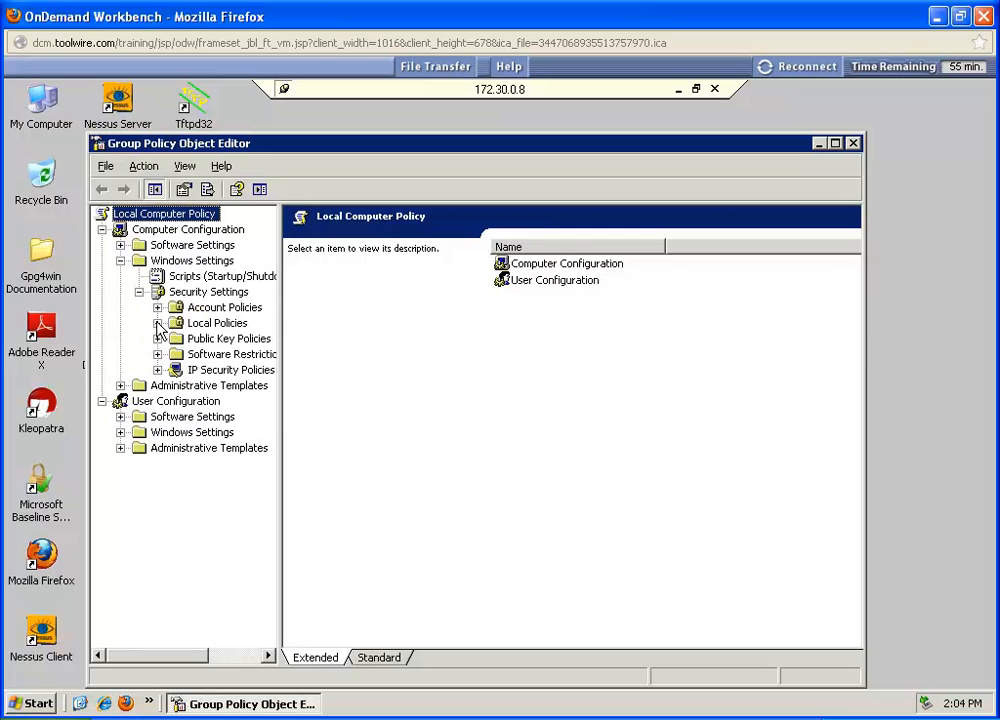
{"action": "left_click", "coordinate": [157, 323]}
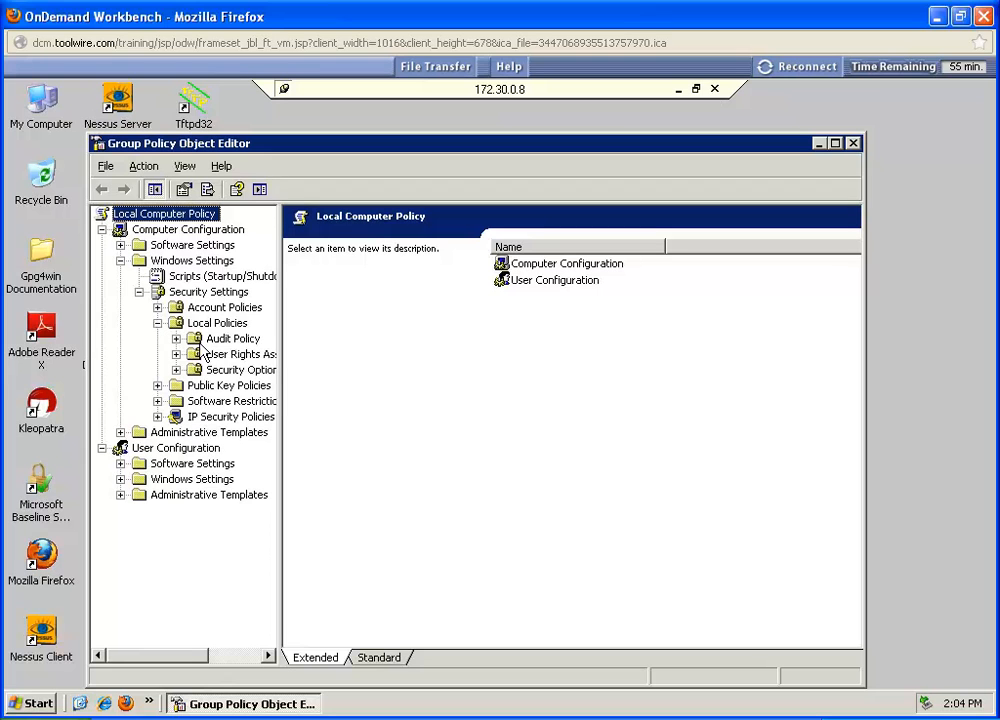
{"action": "left_click_drag", "start_coordinate": [185, 667], "coordinate": [217, 664]}
{"action": "left_click", "coordinate": [158, 354]}
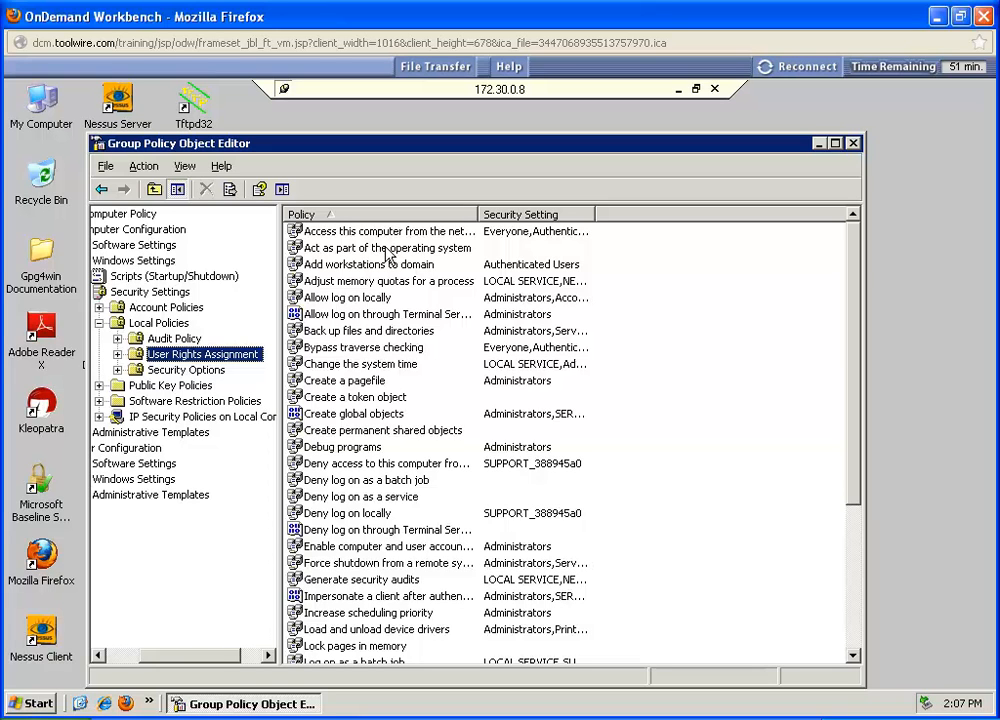
Step: Add Domain Users to the Allow log on through Terminal Services policy, confirm, and close the Group Policy Object Editor
{"action": "left_click", "coordinate": [348, 320]}
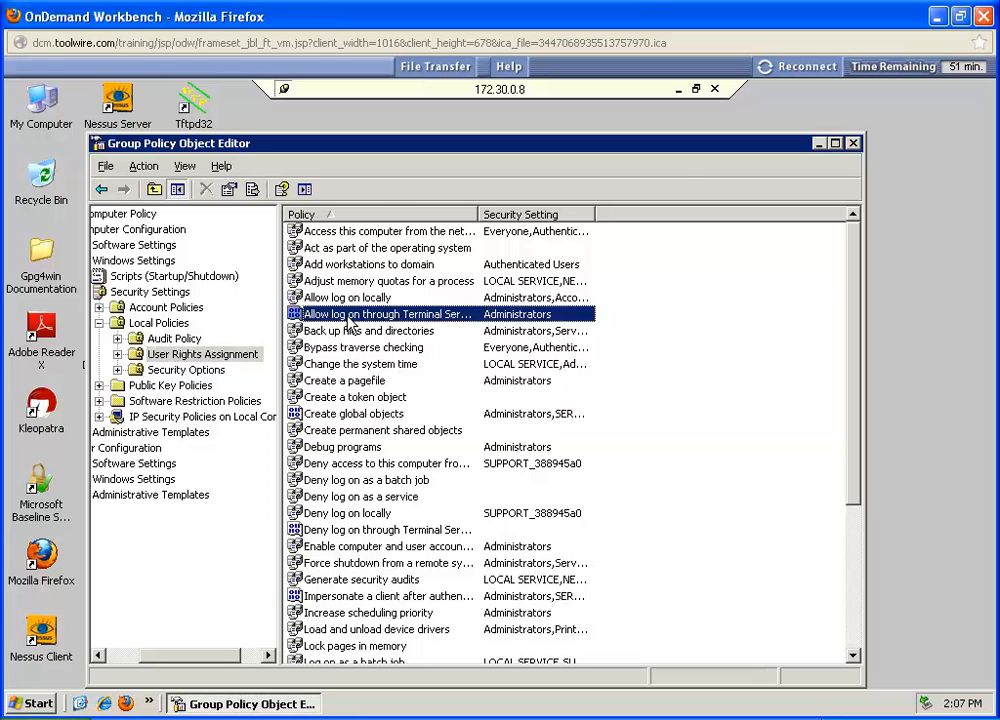
{"action": "double_click", "coordinate": [348, 320]}
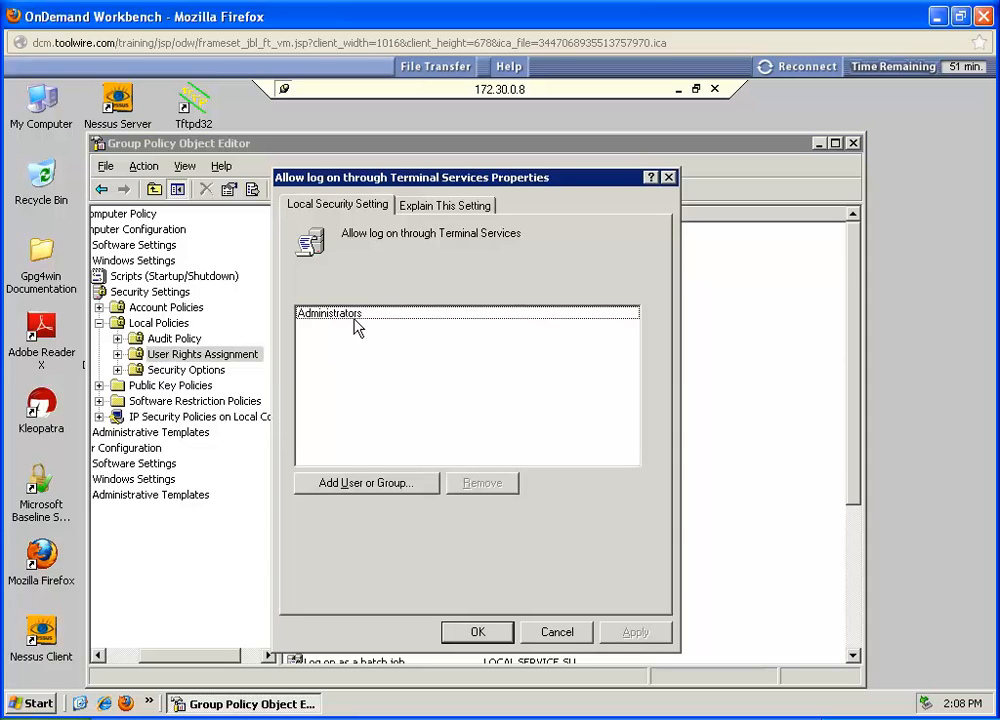
{"action": "left_click", "coordinate": [318, 490]}
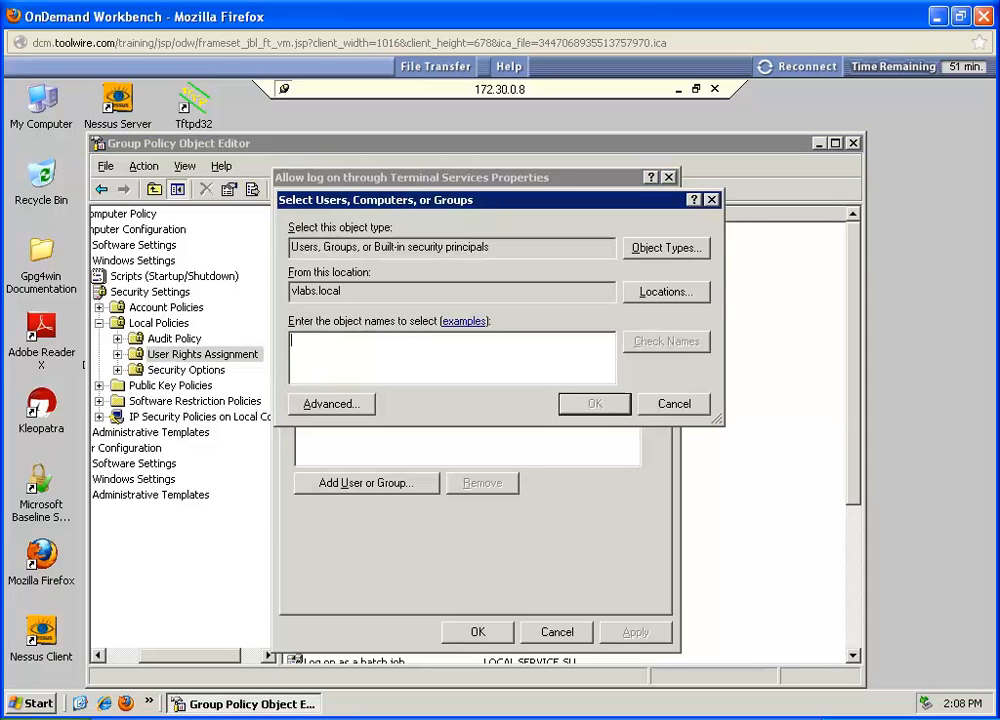
{"action": "type", "text": "domain "}
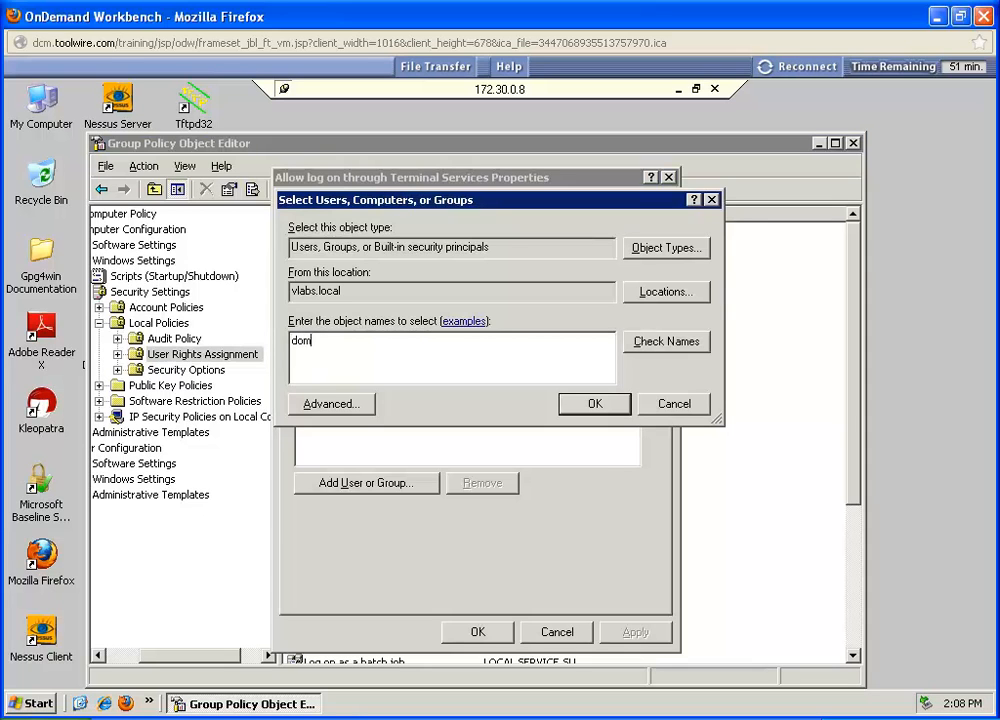
{"action": "type", "text": "users"}
{"action": "left_click", "coordinate": [665, 343]}
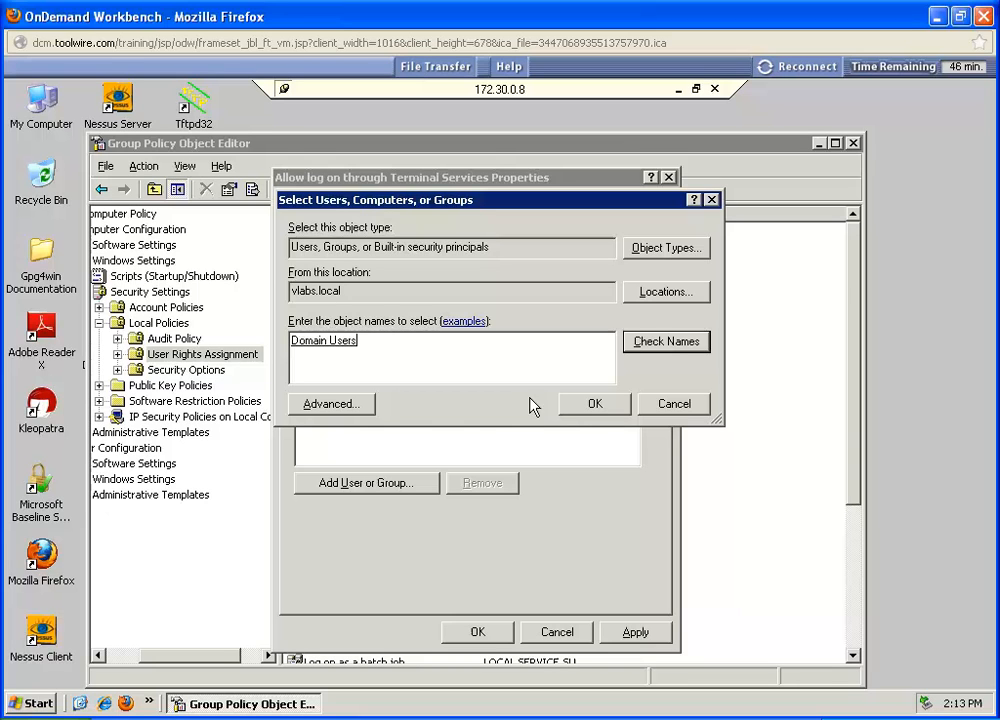
{"action": "left_click", "coordinate": [577, 414]}
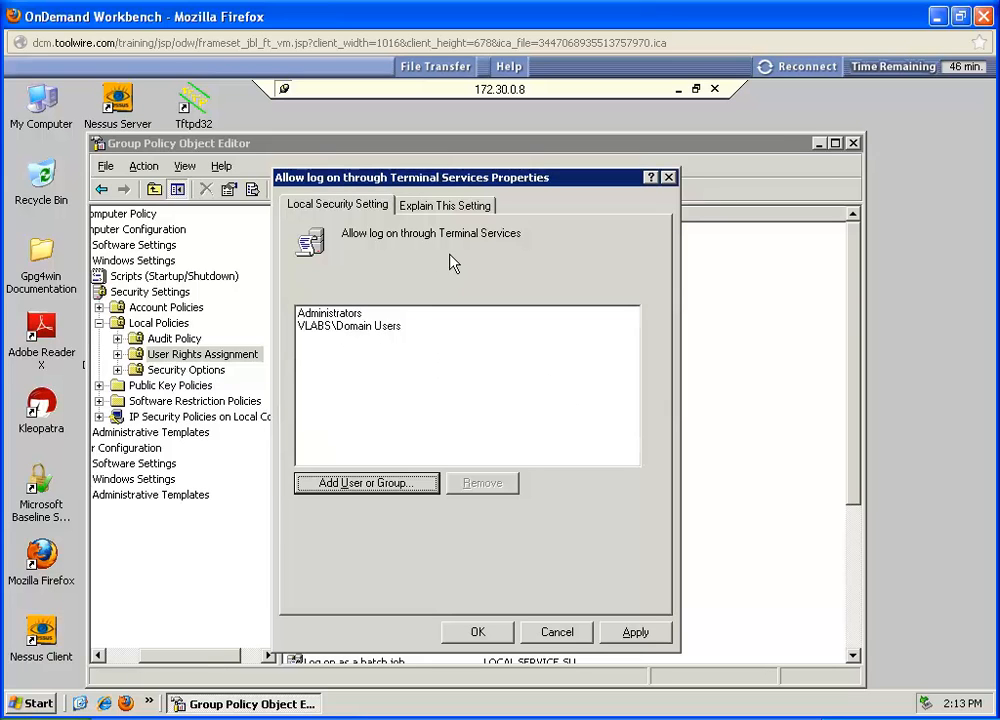
{"action": "left_click", "coordinate": [477, 634]}
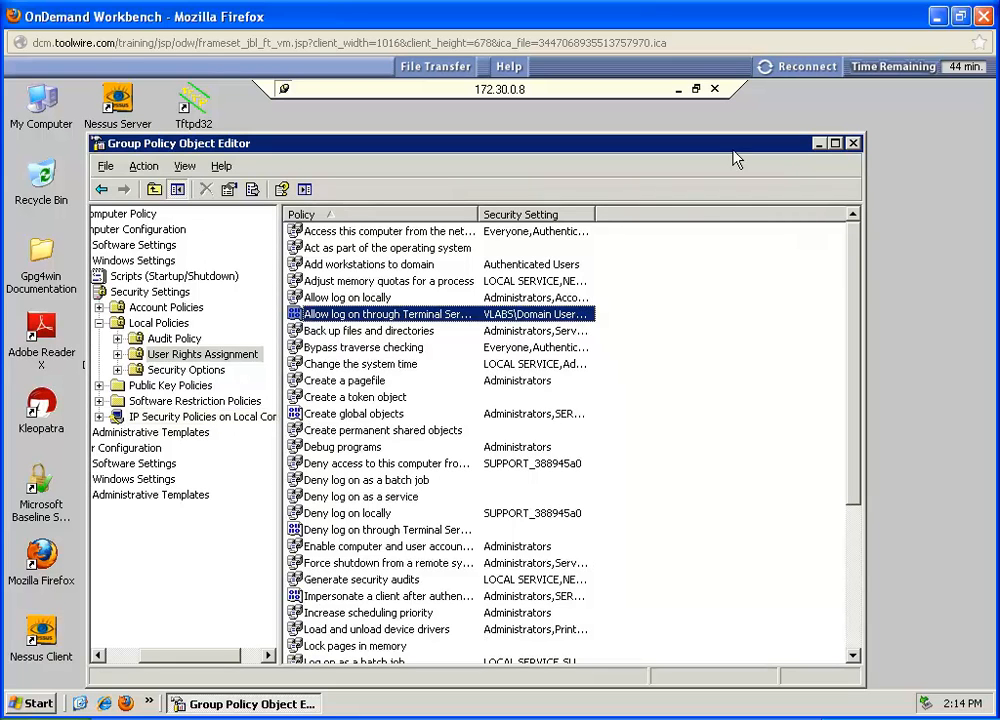
{"action": "left_click", "coordinate": [854, 145]}
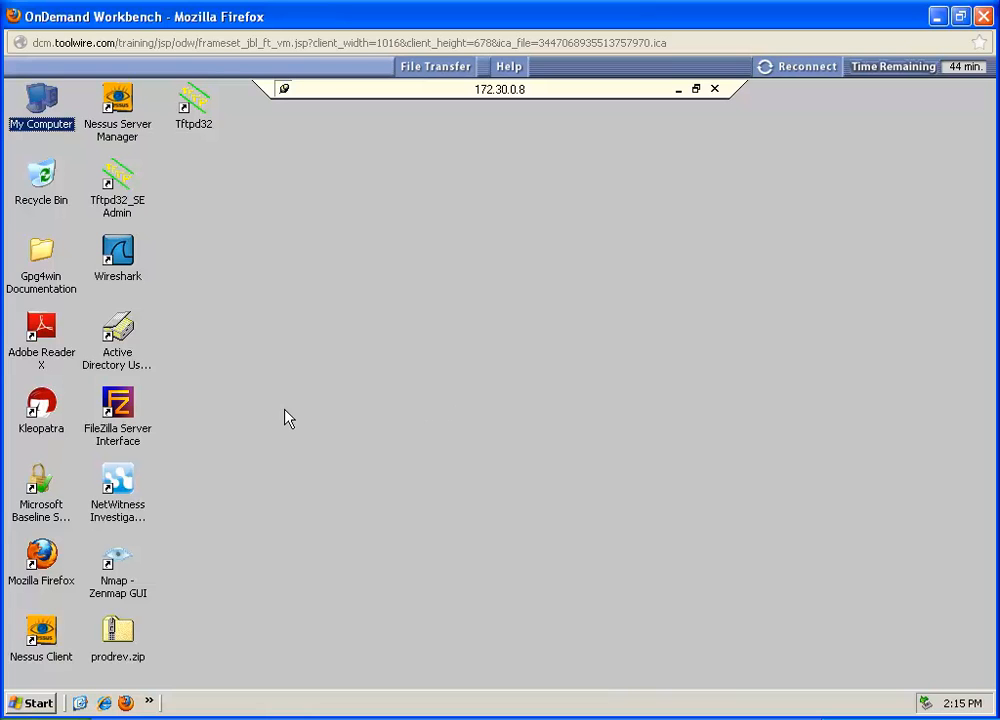
Step: Open Active Directory Users and Computers, show the Builtin container, and widen the Name column so the group names are readable
{"action": "left_click", "coordinate": [122, 336]}
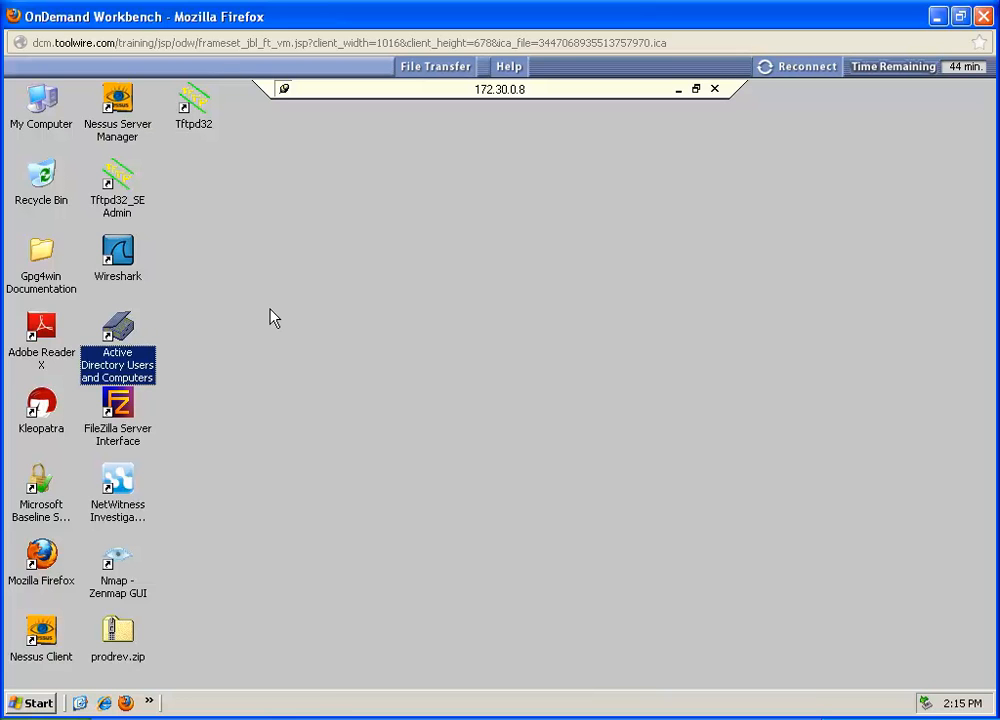
{"action": "key", "text": "Return"}
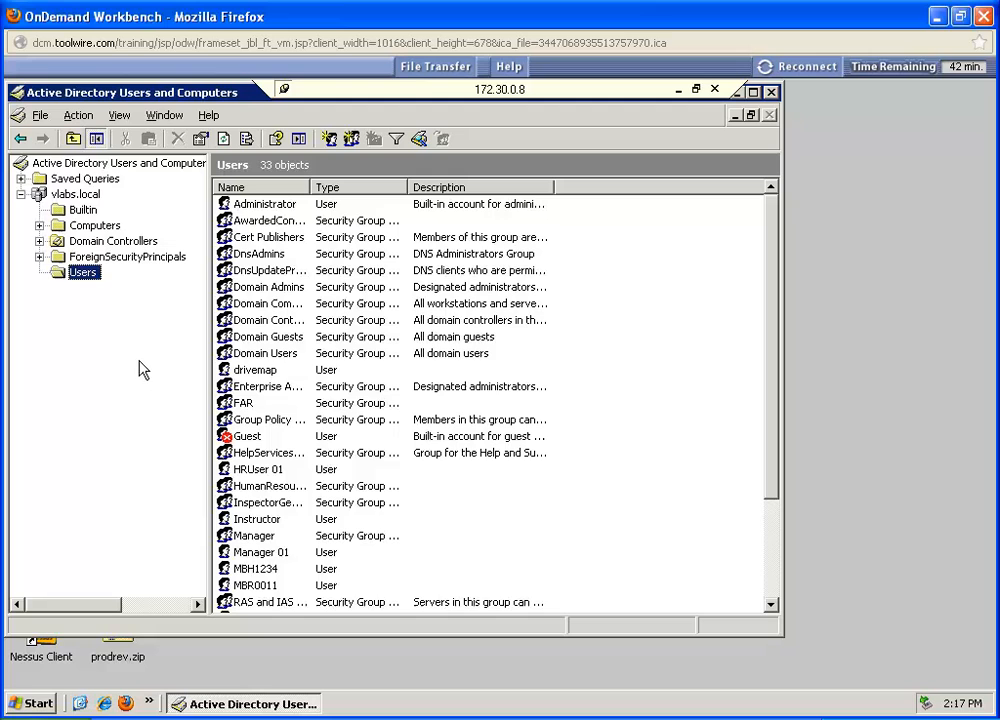
{"action": "left_click", "coordinate": [78, 210]}
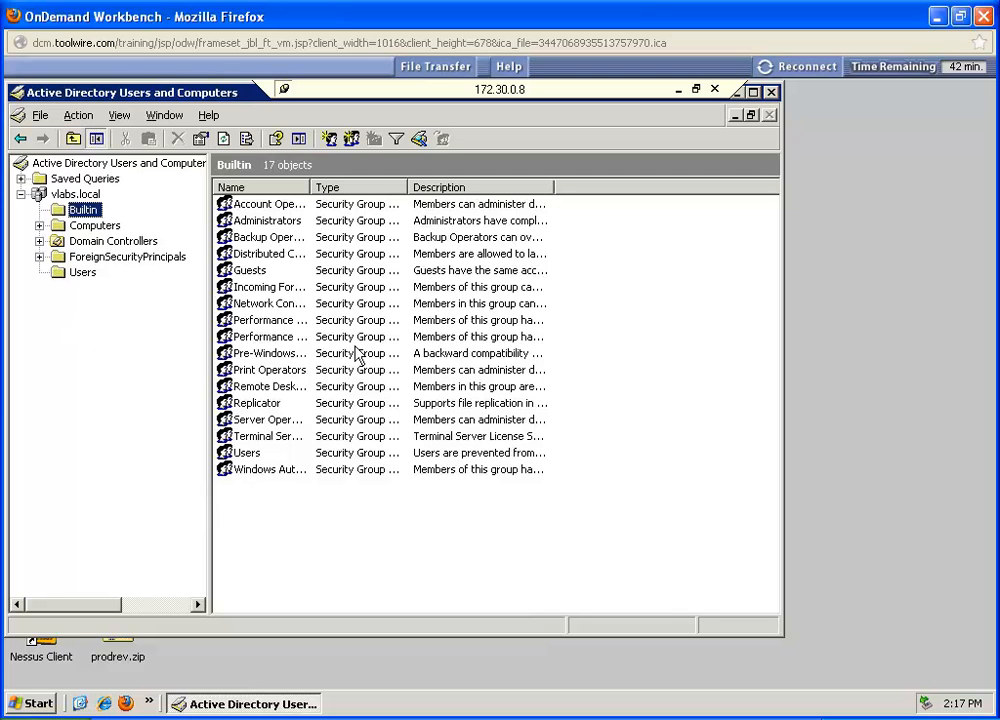
{"action": "left_click_drag", "start_coordinate": [309, 187], "coordinate": [381, 190]}
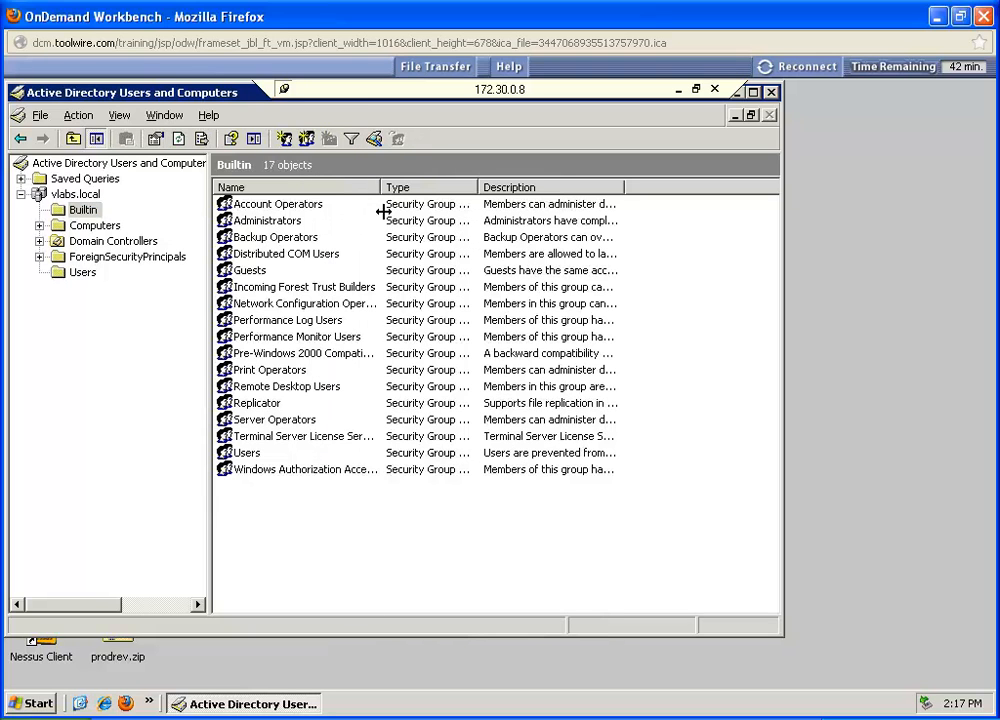
Step: Add Domain Users as a member of the Remote Desktop Users group, confirm, and close Active Directory Users and Computers
{"action": "double_click", "coordinate": [259, 389]}
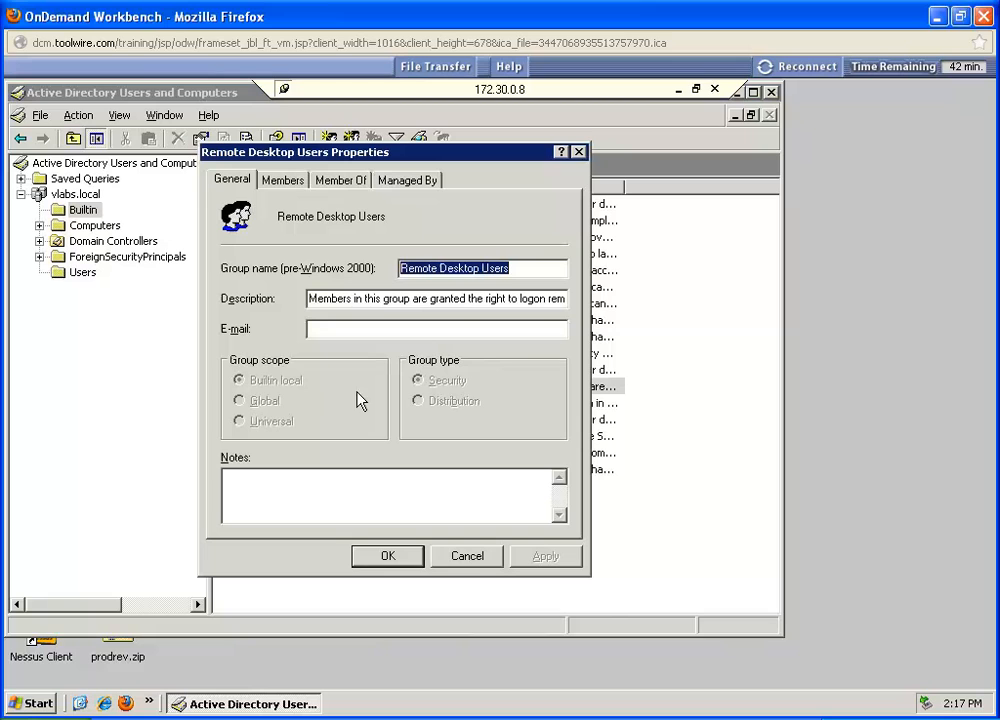
{"action": "left_click", "coordinate": [280, 181]}
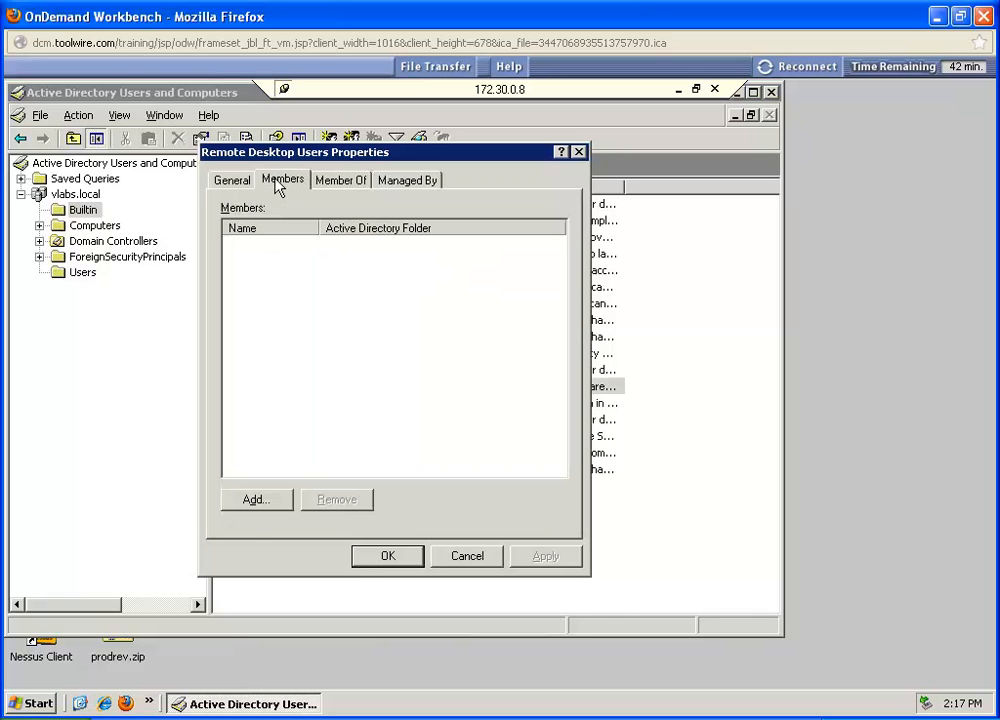
{"action": "left_click", "coordinate": [257, 500]}
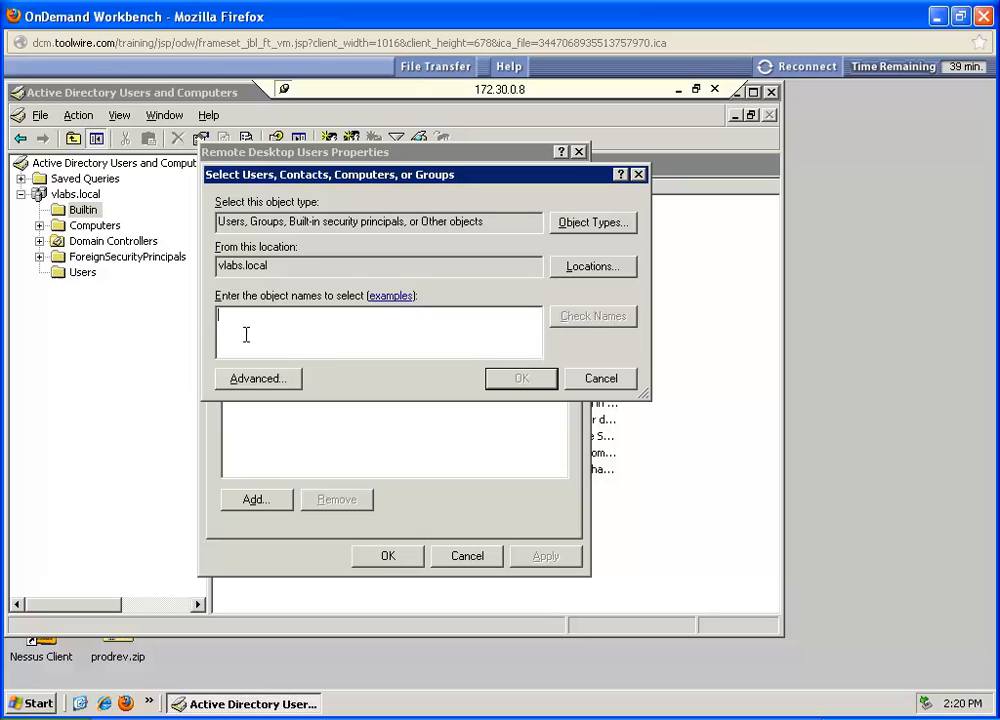
{"action": "type", "text": "domain users"}
{"action": "left_click", "coordinate": [600, 318]}
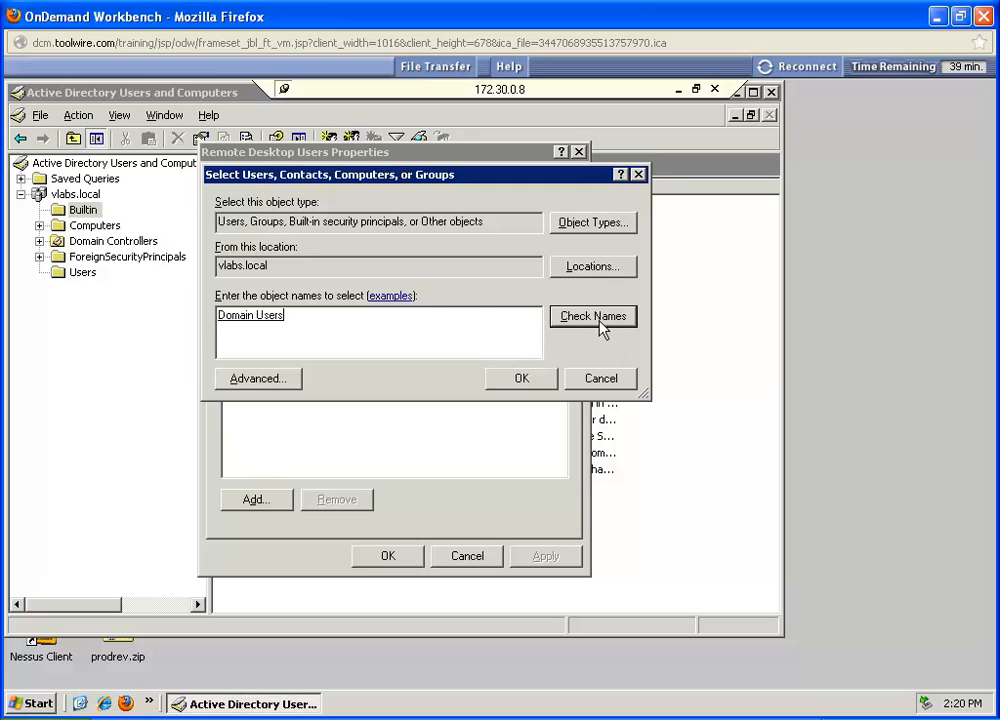
{"action": "left_click", "coordinate": [506, 382]}
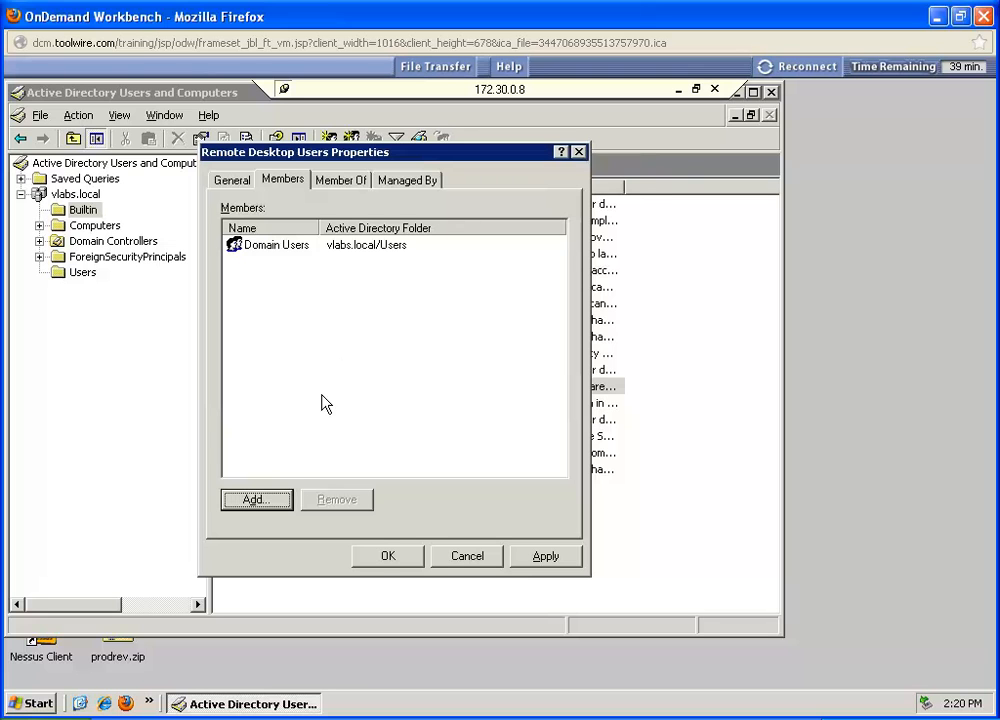
{"action": "left_click", "coordinate": [388, 557]}
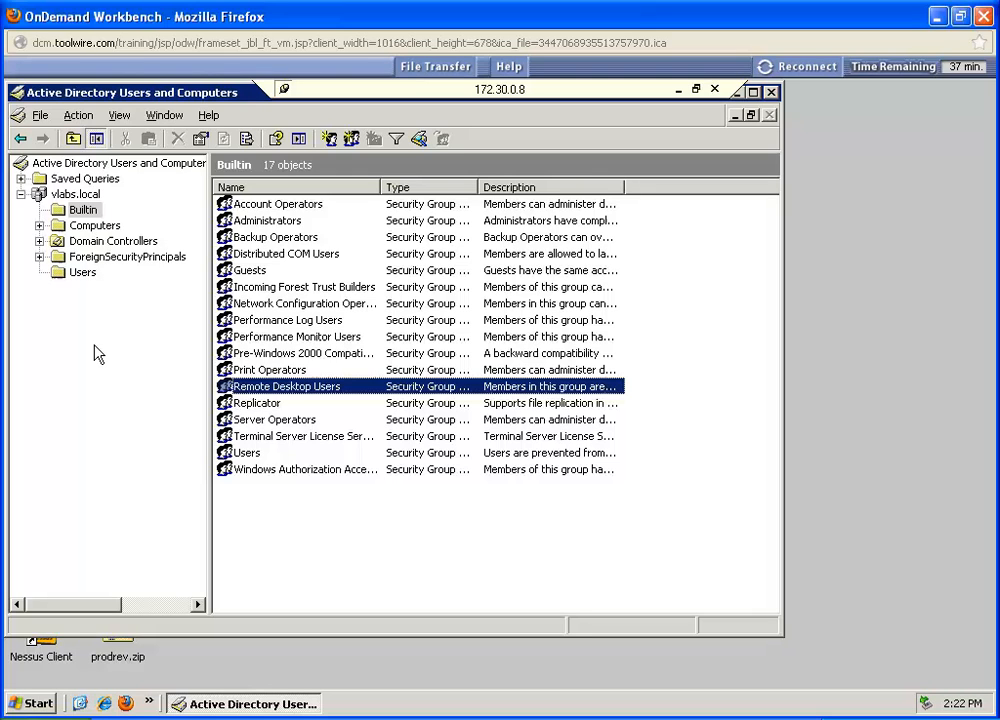
{"action": "left_click", "coordinate": [771, 92]}
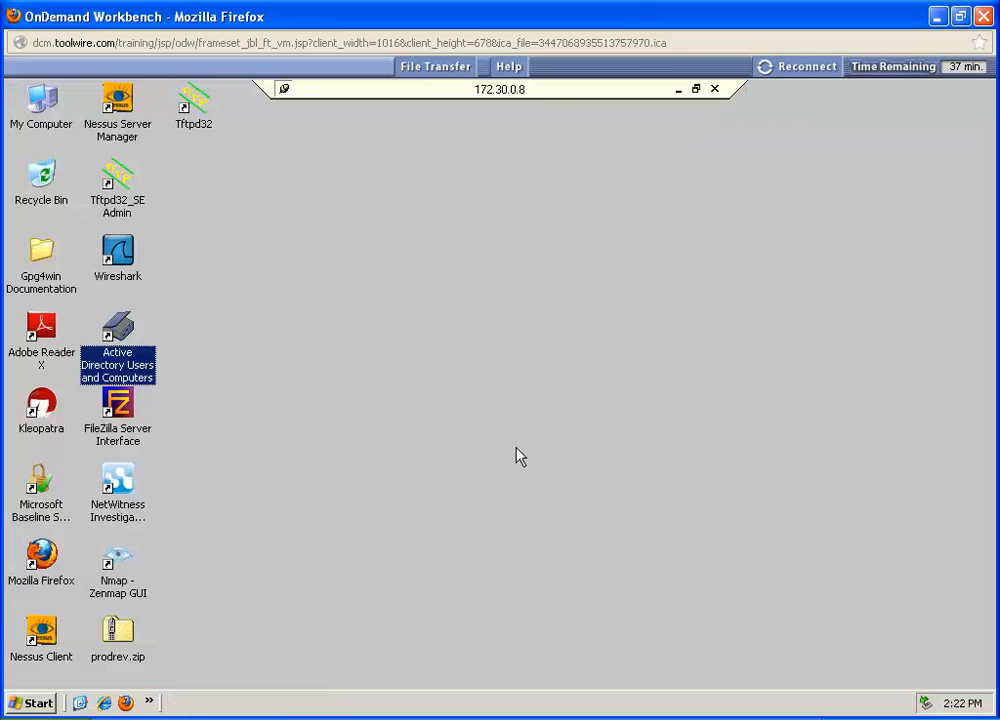
Step: Log off the Administrator session on the remote server and confirm the log-off
{"action": "left_click", "coordinate": [436, 427]}
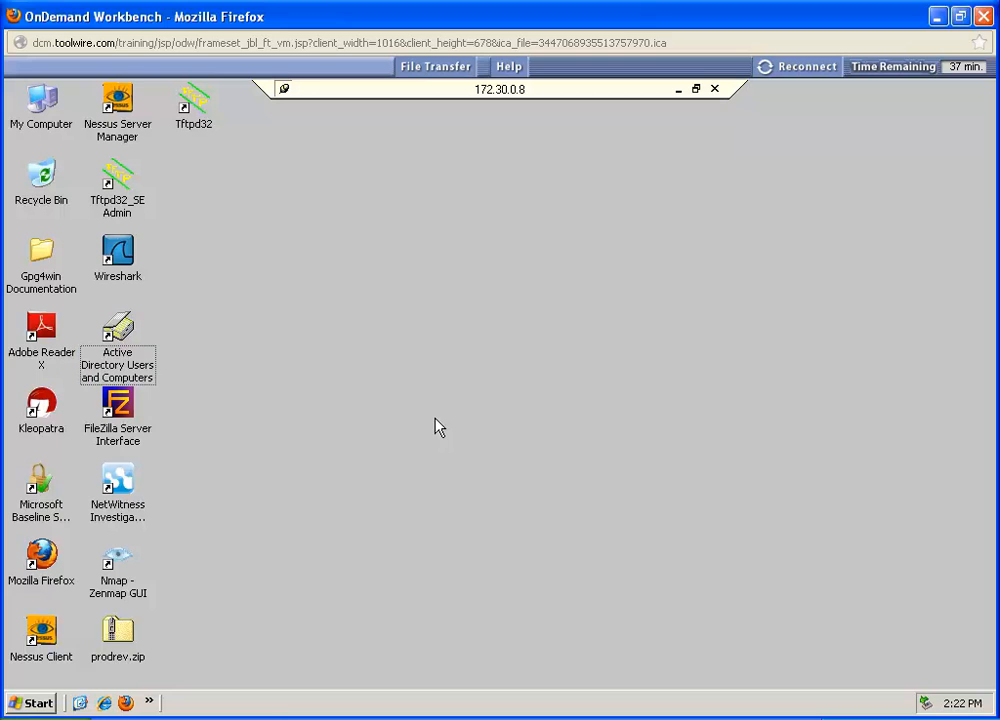
{"action": "left_click", "coordinate": [35, 705]}
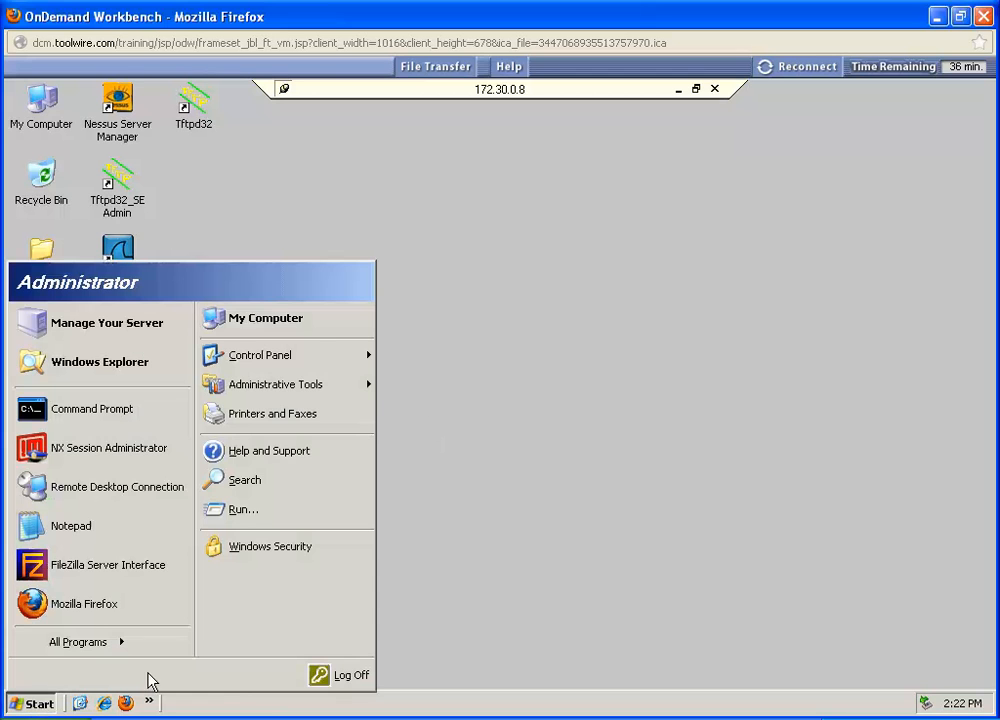
{"action": "left_click", "coordinate": [350, 676]}
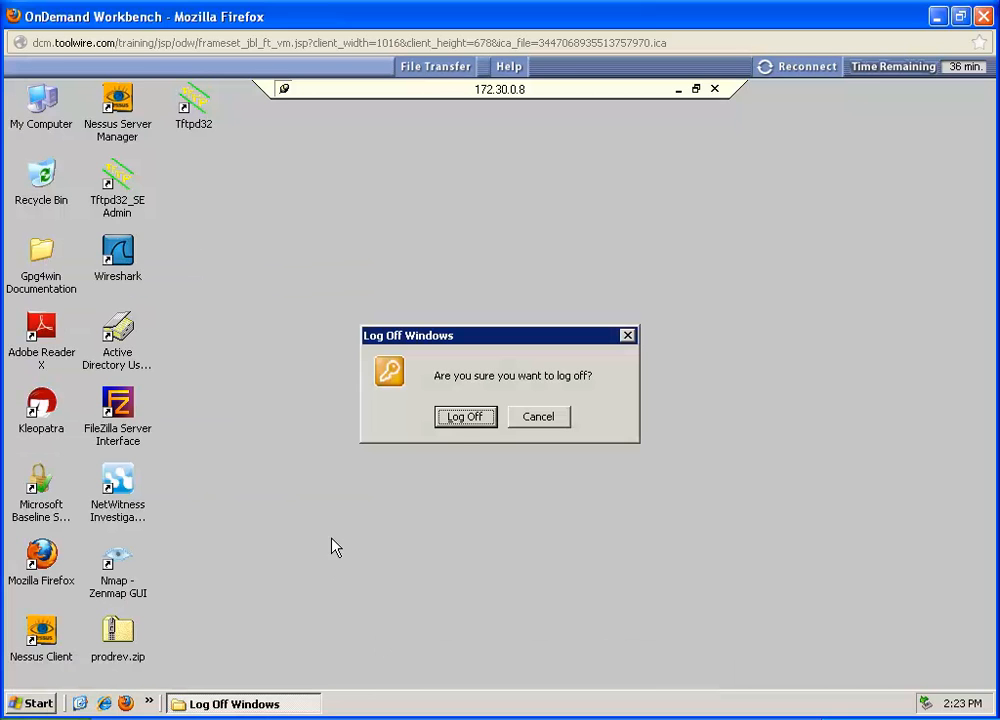
{"action": "left_click", "coordinate": [457, 419]}
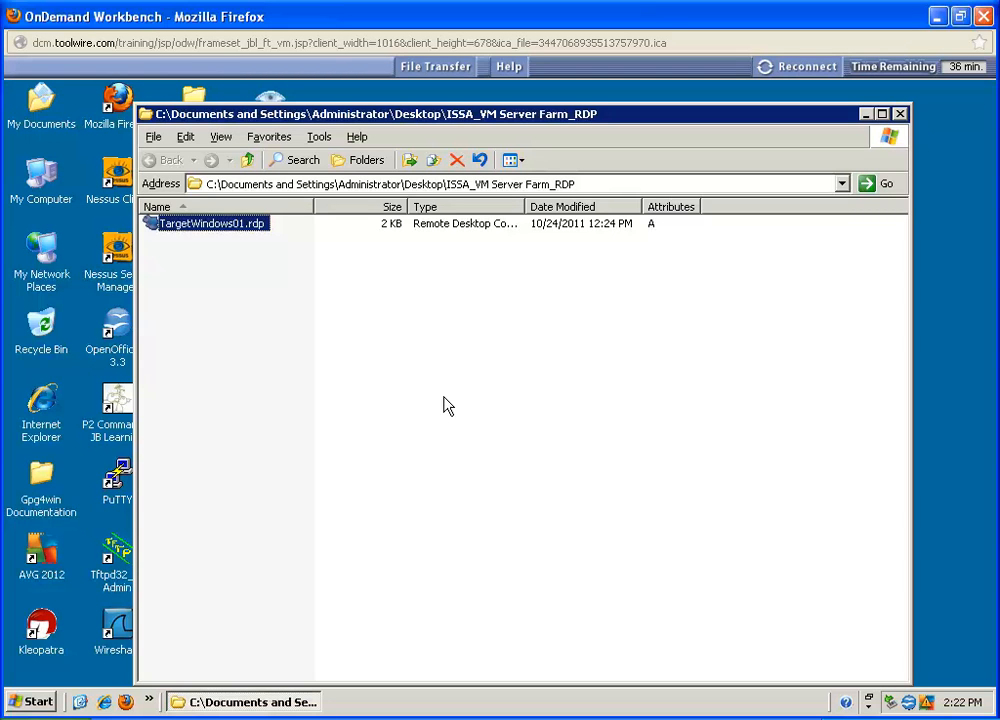
Step: Reconnect through TargetWindows01.rdp and log on to VLABS as SFUser01 with the account password
{"action": "double_click", "coordinate": [200, 228]}
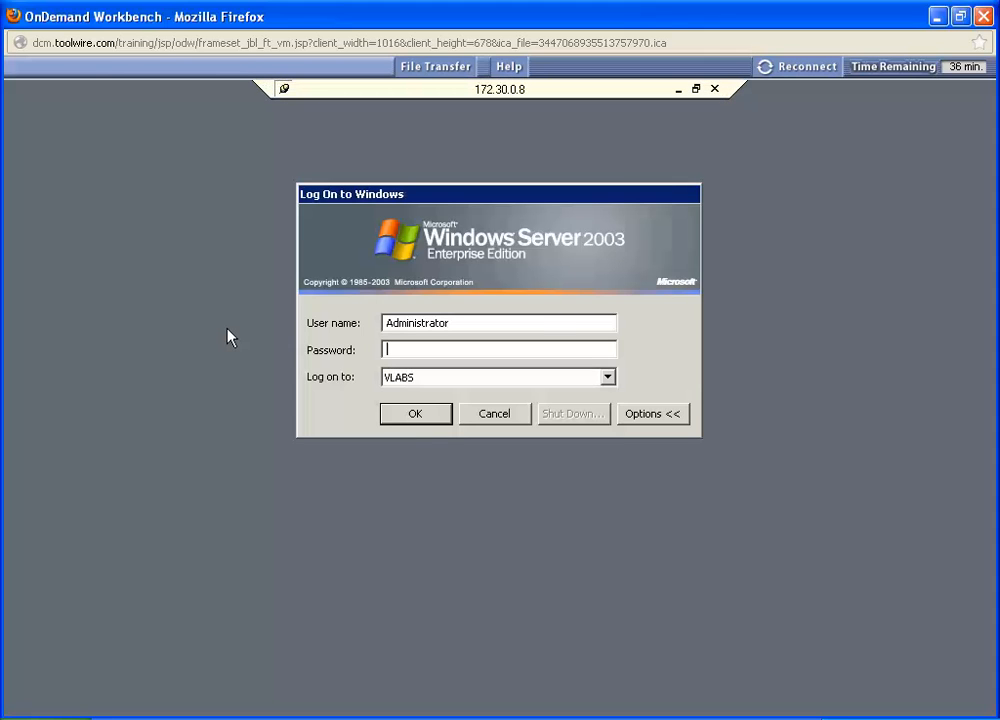
{"action": "left_click_drag", "start_coordinate": [462, 324], "coordinate": [371, 328]}
{"action": "type", "text": "SFUser01"}
{"action": "key", "text": "Tab"}
{"action": "type", "text": "**************"}
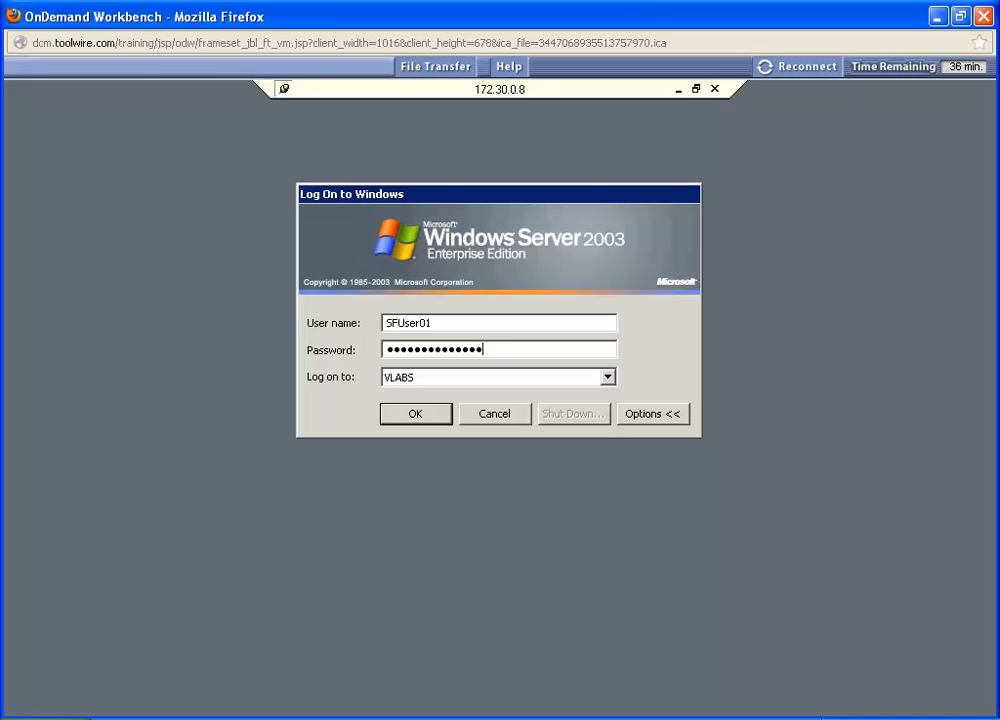
{"action": "left_click", "coordinate": [398, 411]}
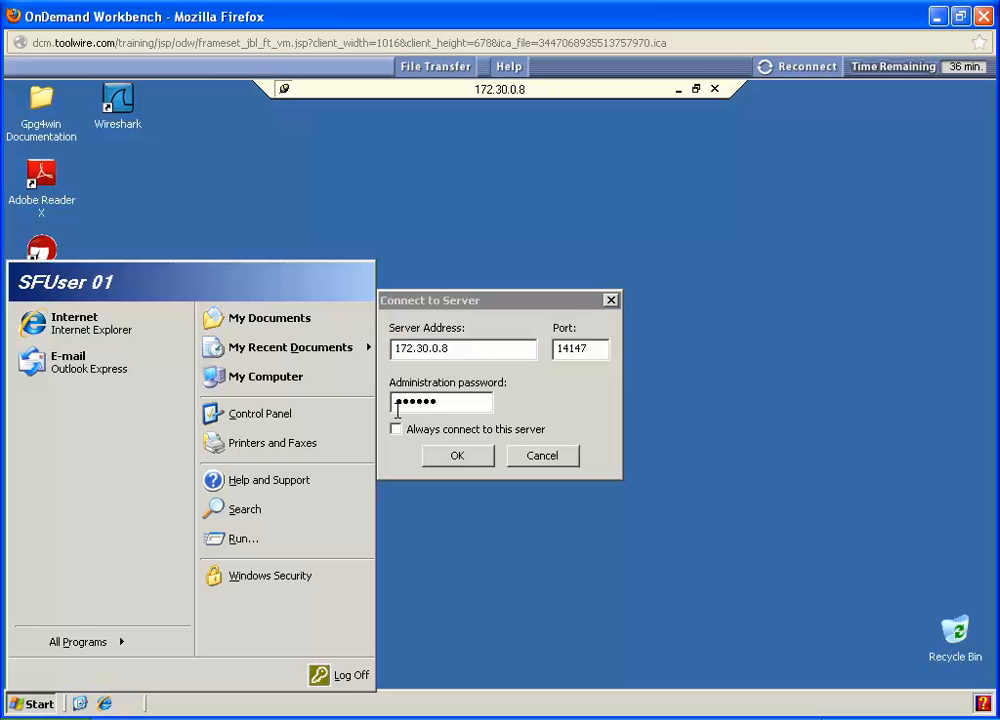
Step: Accept the startup connection to the FileZilla server at 172.30.0.8 and close the FileZilla Server window
{"action": "left_click", "coordinate": [468, 306]}
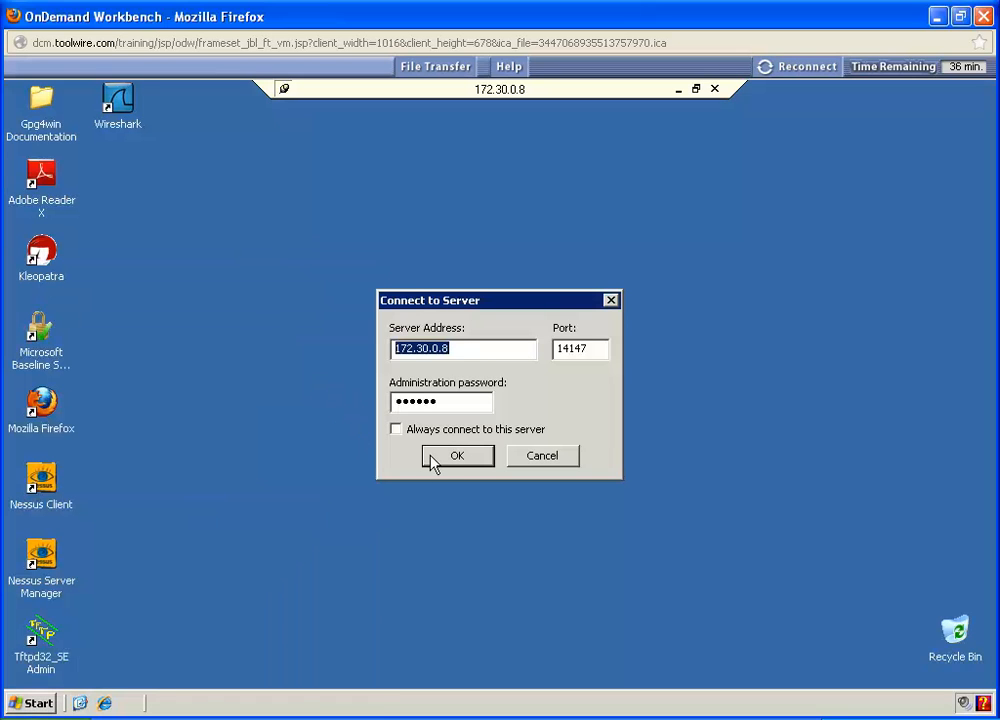
{"action": "left_click", "coordinate": [455, 456]}
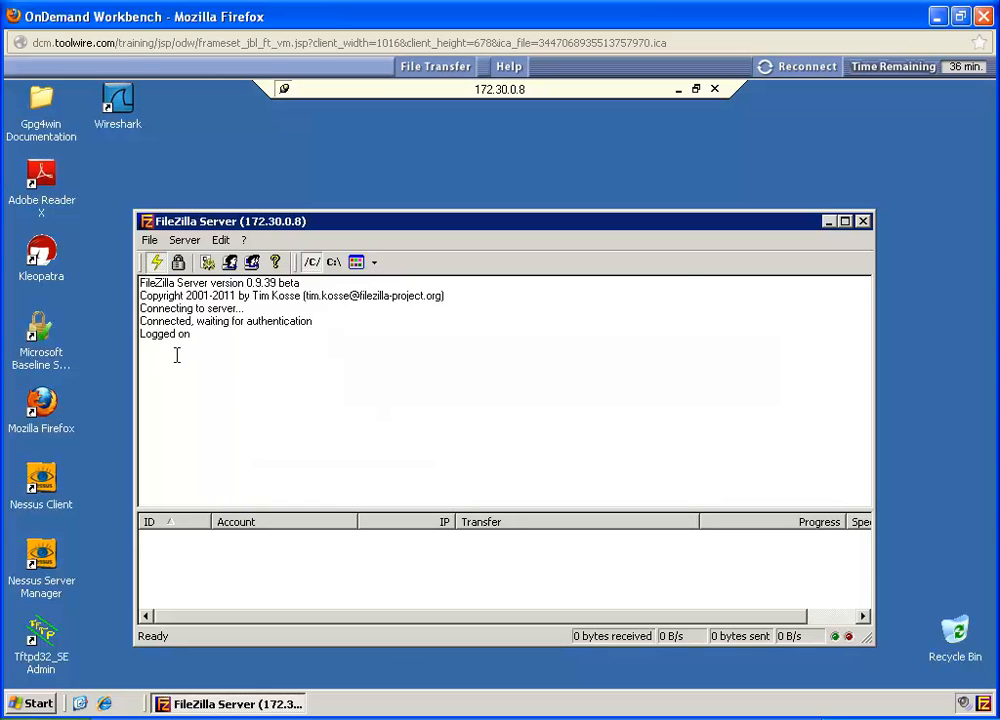
{"action": "left_click", "coordinate": [865, 222]}
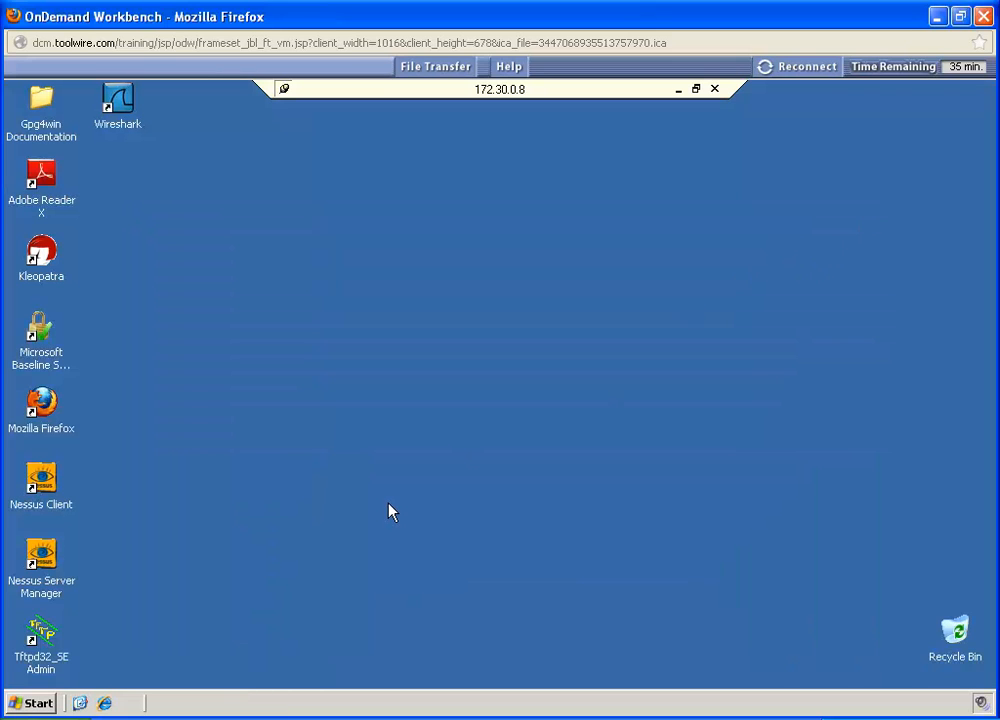
Step: Open Notepad with a blank document in the SFUser01 session
{"action": "left_click", "coordinate": [40, 705]}
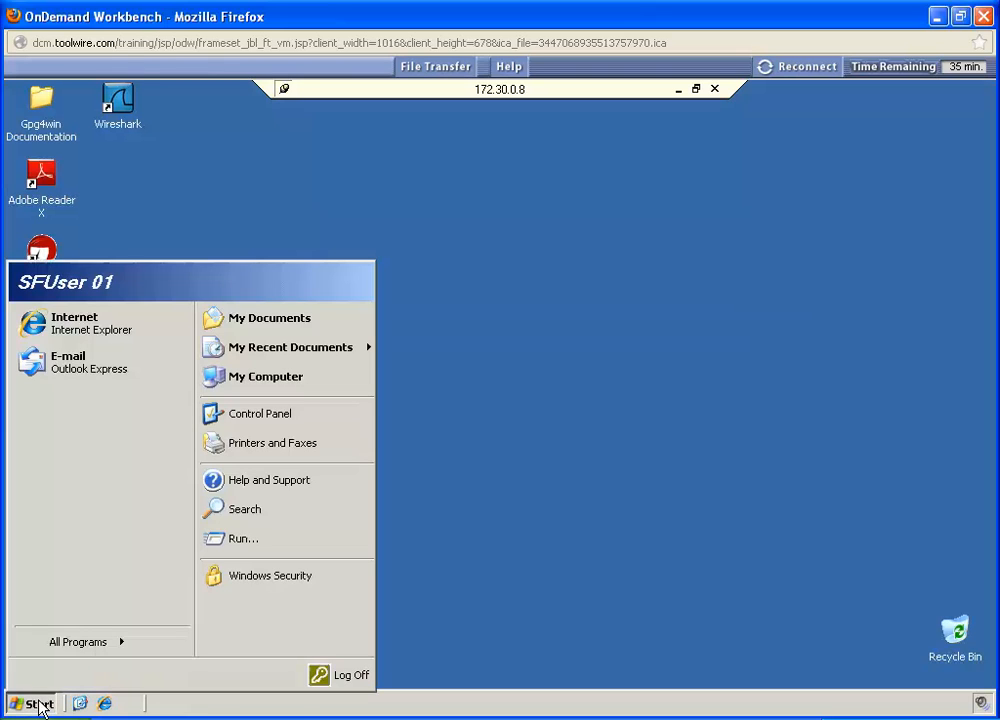
{"action": "left_click", "coordinate": [73, 649]}
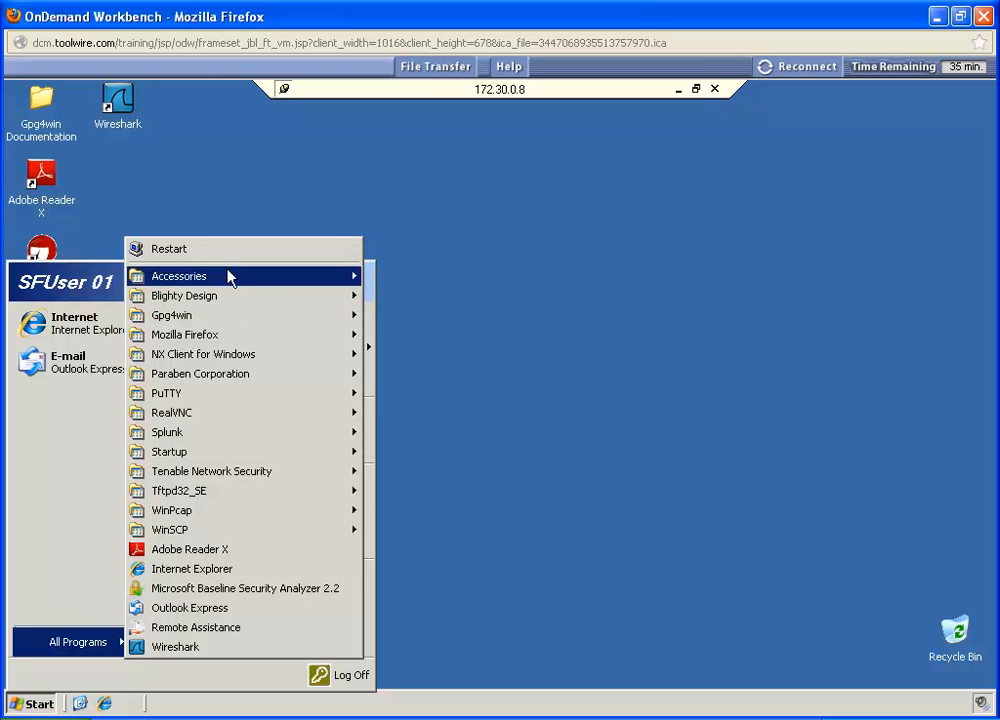
{"action": "mouse_move", "coordinate": [283, 279]}
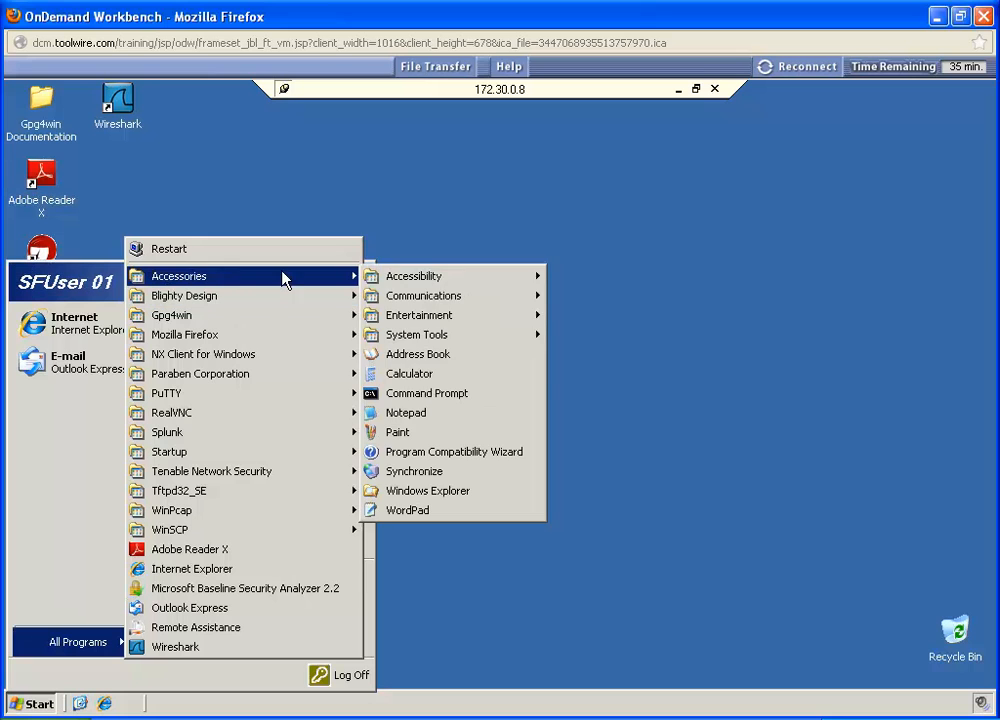
{"action": "left_click", "coordinate": [406, 413]}
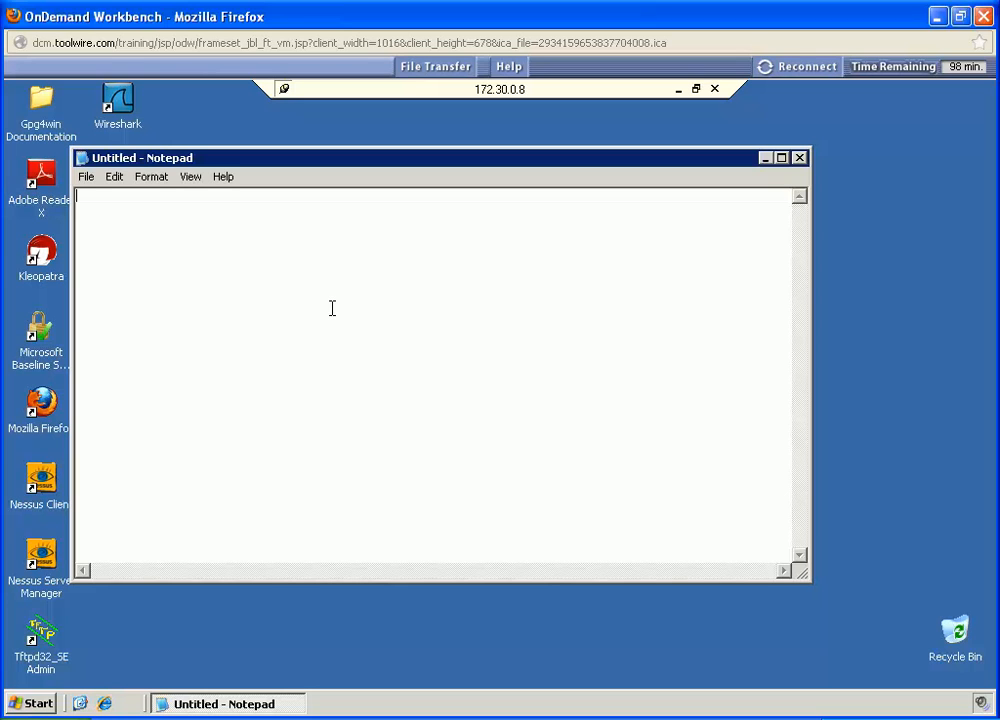
Step: Save the blank document as SFUser01.txt in the C: drive's ERPdocuments\SFfiles folder
{"action": "left_click", "coordinate": [87, 178]}
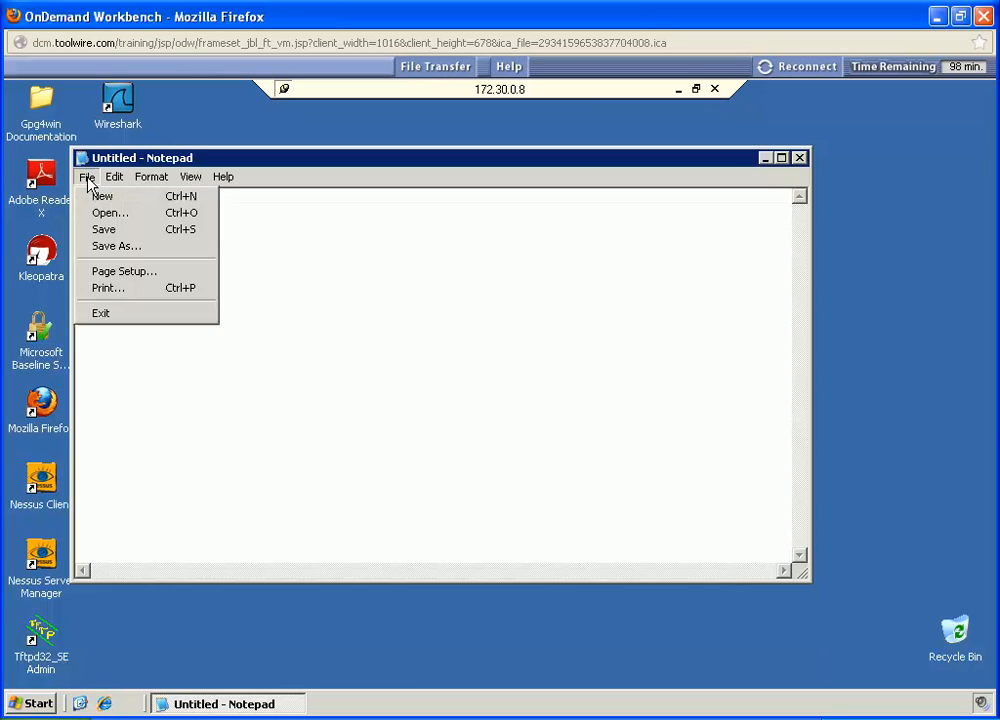
{"action": "left_click", "coordinate": [112, 247]}
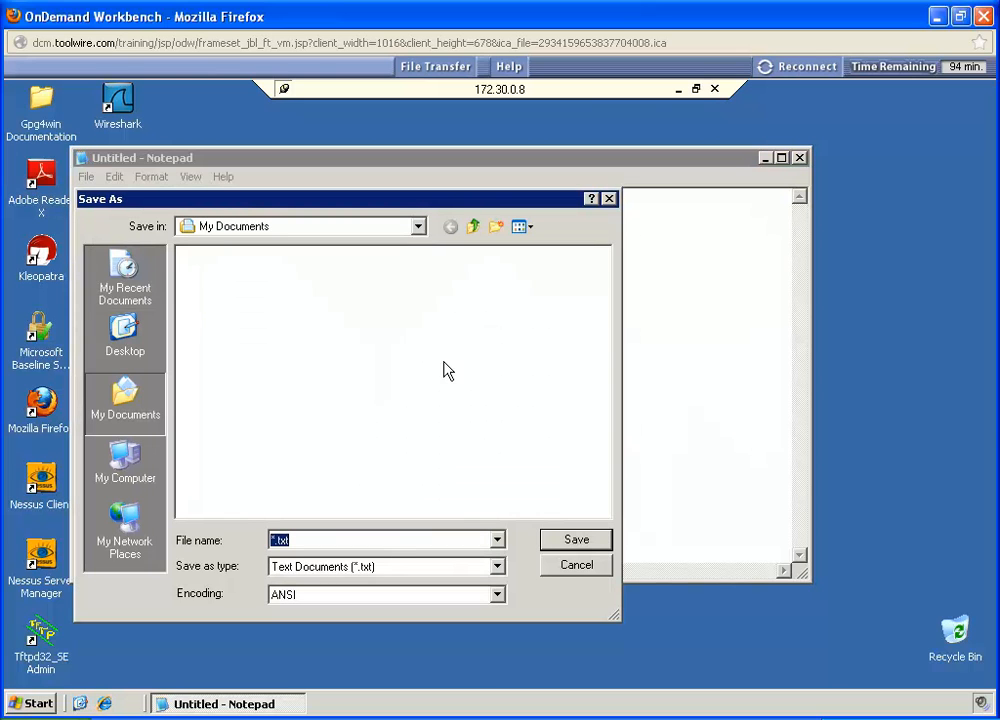
{"action": "left_click", "coordinate": [272, 540]}
{"action": "type", "text": "SFUser01"}
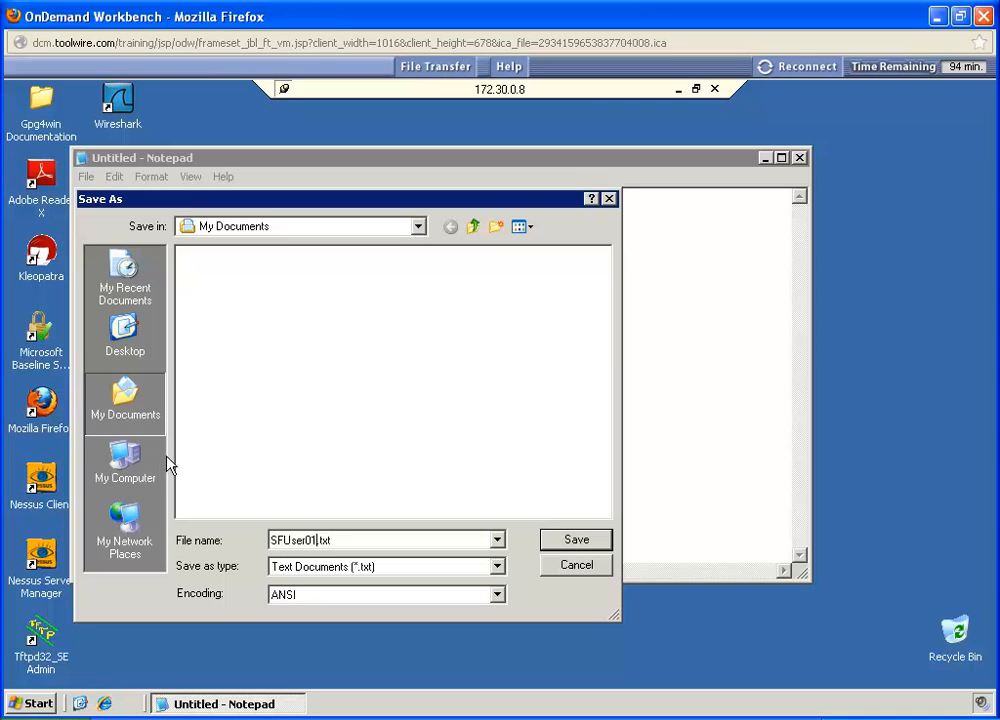
{"action": "left_click", "coordinate": [132, 464]}
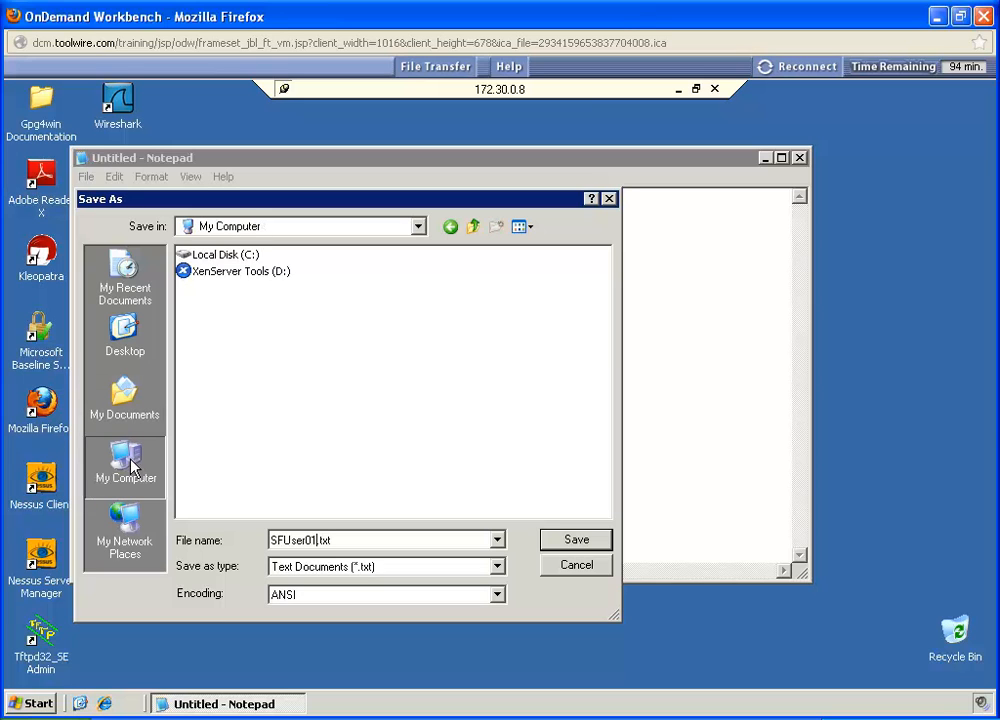
{"action": "left_click", "coordinate": [195, 255]}
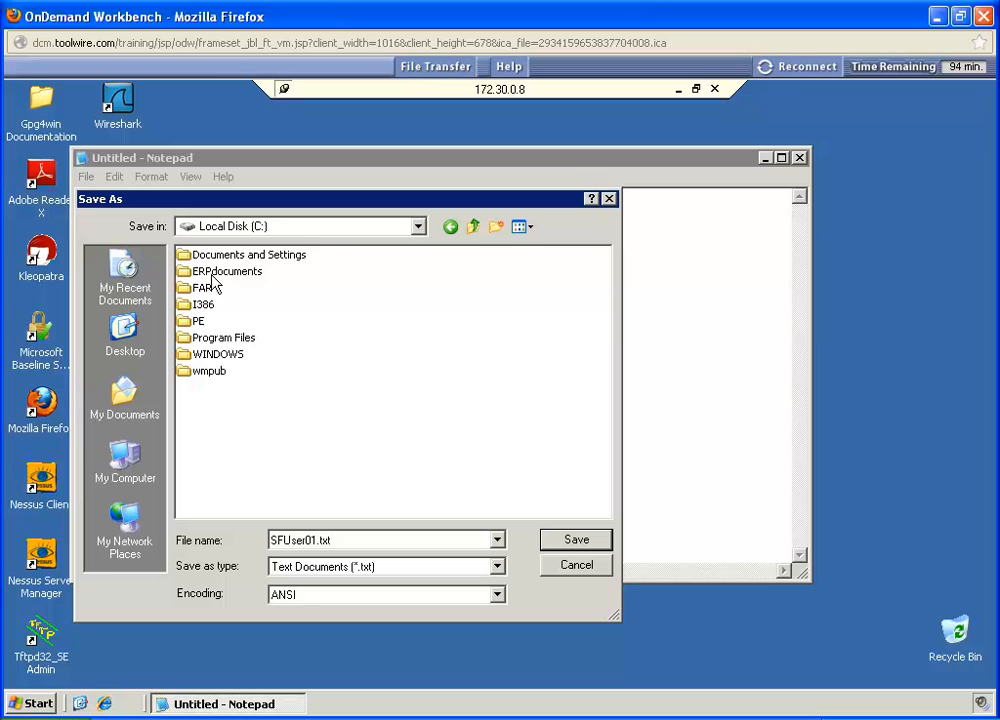
{"action": "double_click", "coordinate": [215, 272]}
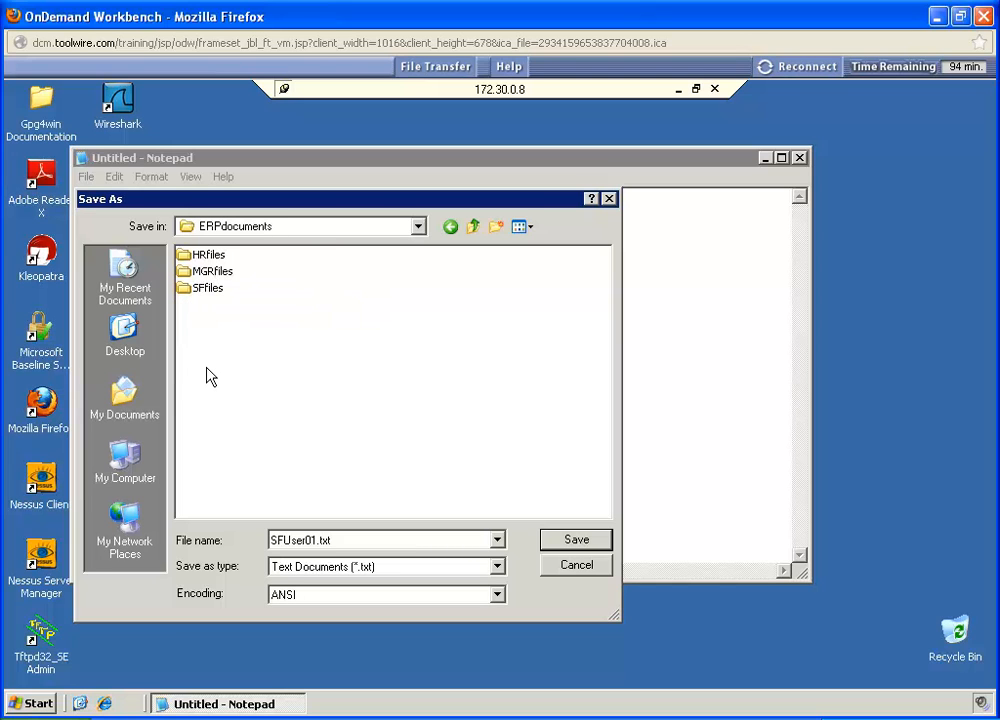
{"action": "double_click", "coordinate": [190, 297]}
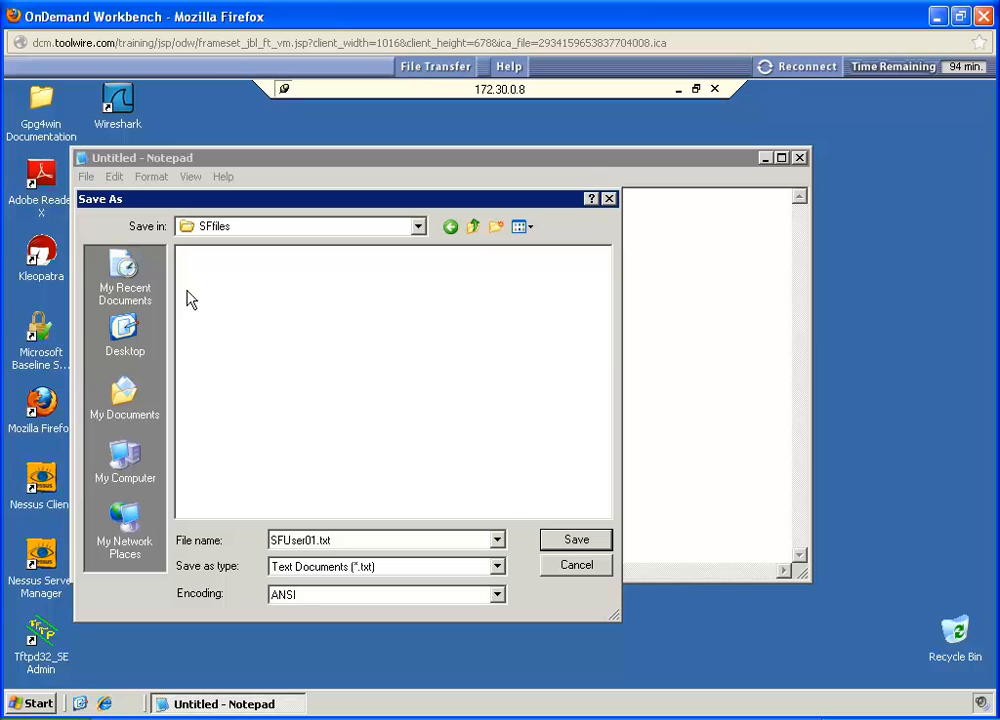
{"action": "left_click", "coordinate": [576, 541]}
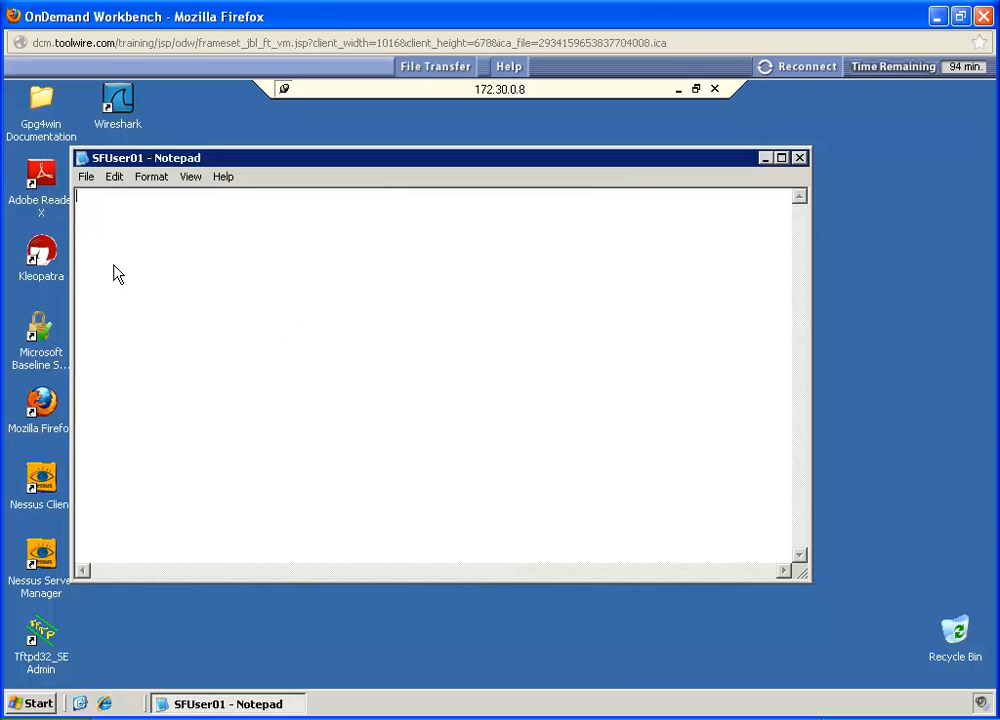
Step: Try to save a copy of SFUser01 in ERPdocuments\HRfiles, decline saving to My Documents instead, and cancel the save
{"action": "left_click", "coordinate": [86, 178]}
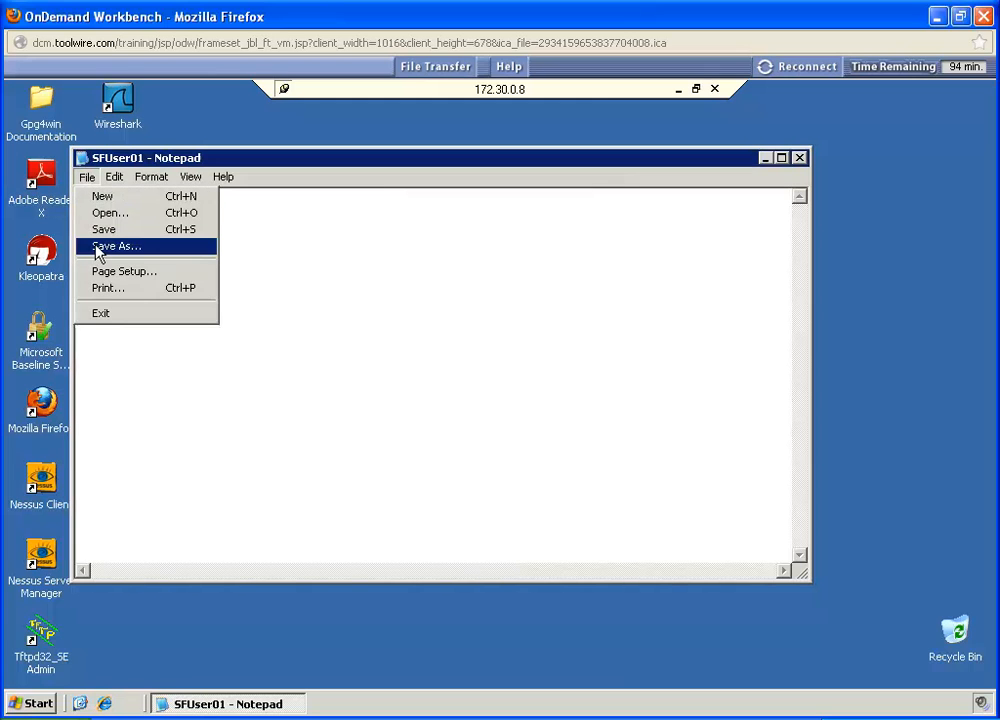
{"action": "left_click", "coordinate": [98, 247]}
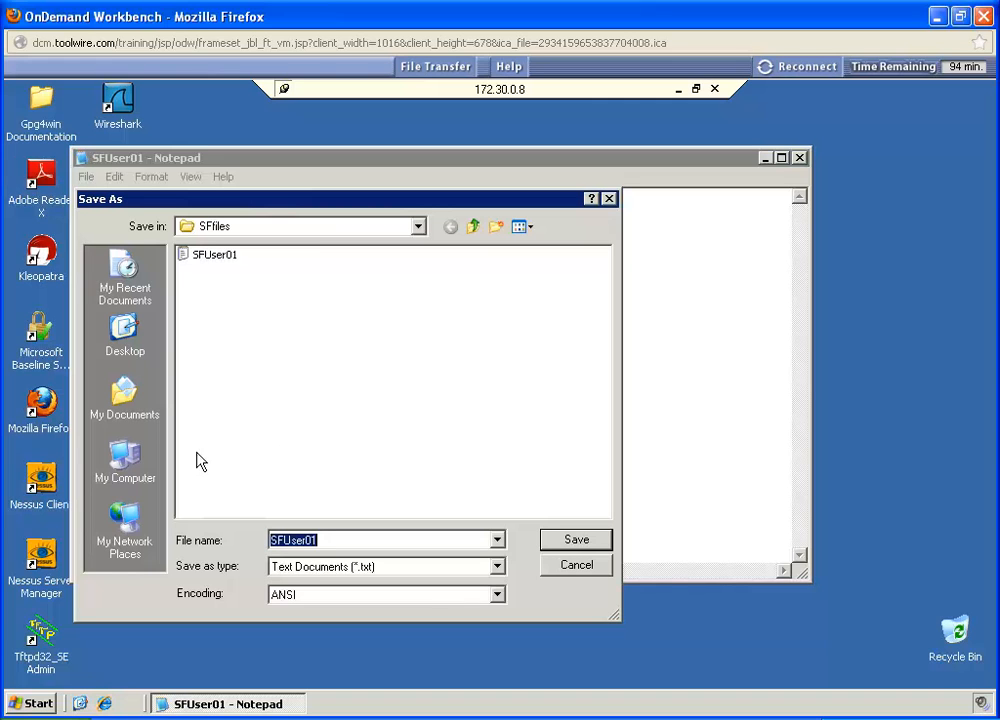
{"action": "left_click", "coordinate": [474, 228]}
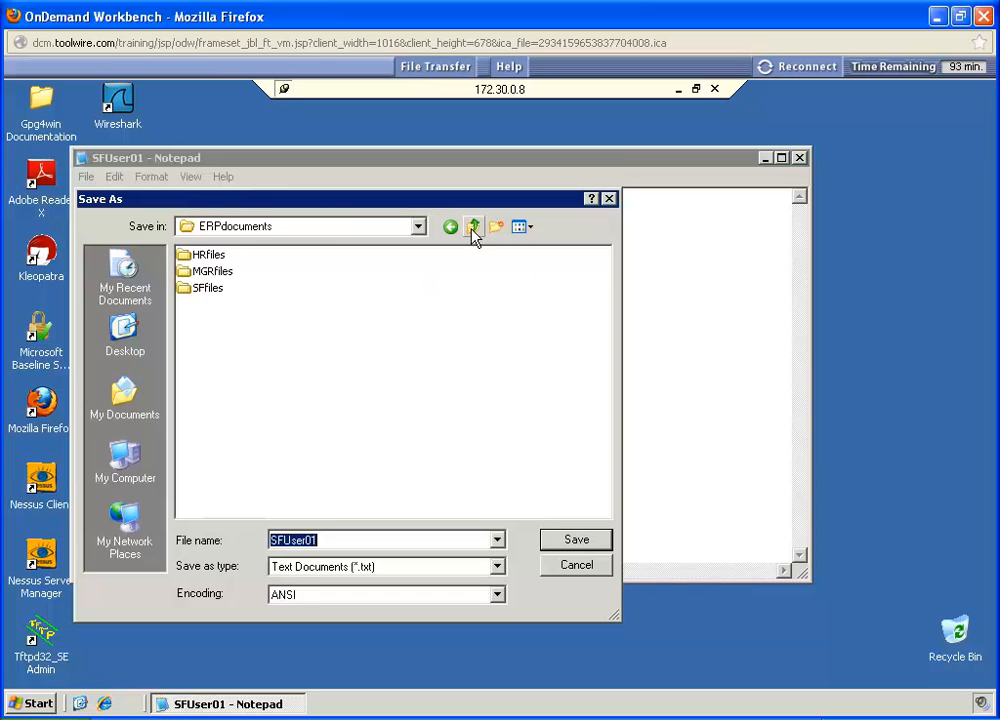
{"action": "double_click", "coordinate": [187, 256]}
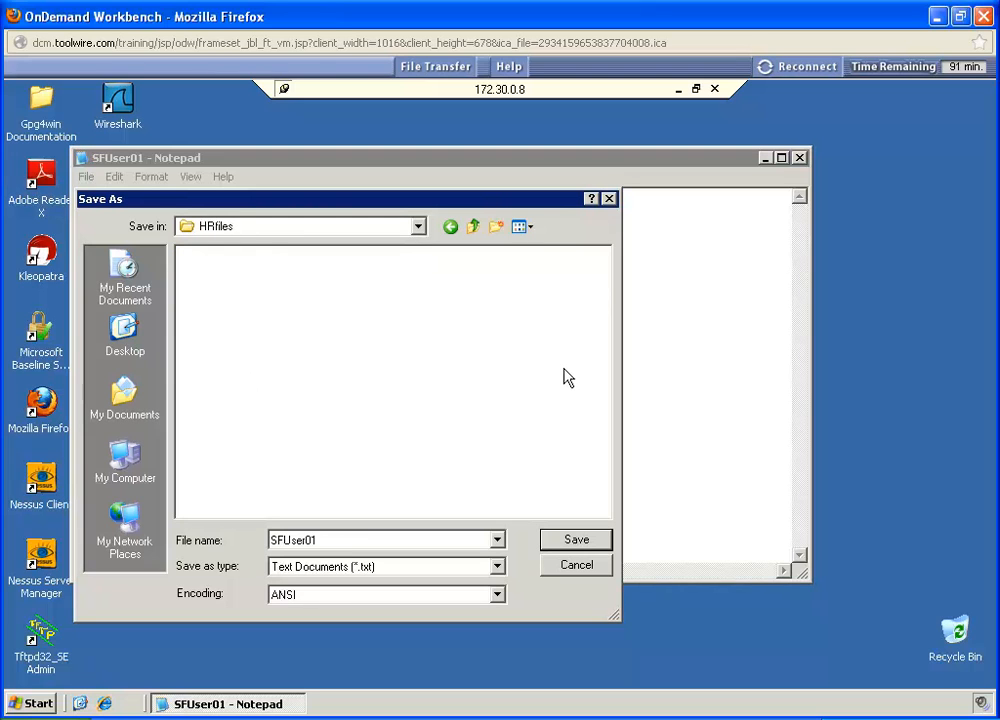
{"action": "left_click", "coordinate": [559, 540]}
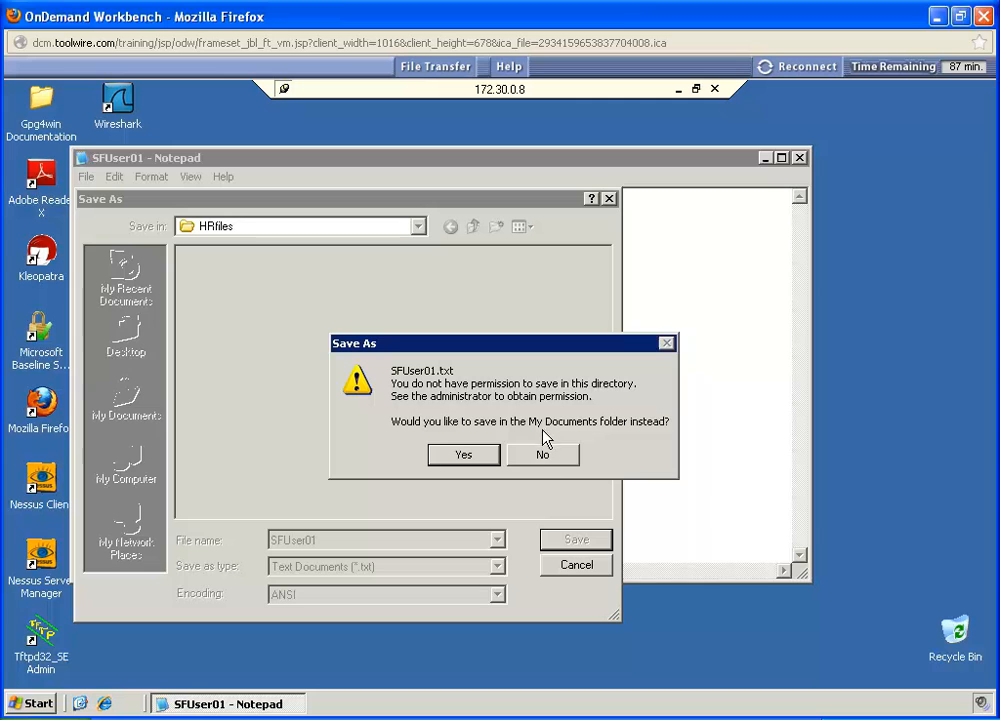
{"action": "left_click", "coordinate": [540, 459]}
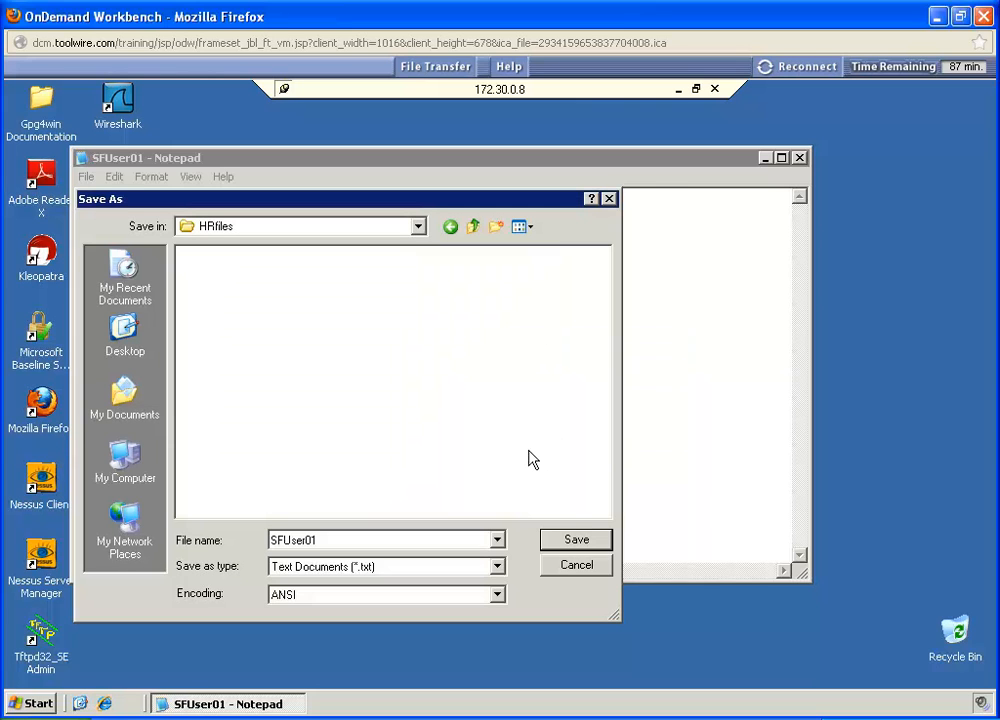
{"action": "left_click", "coordinate": [573, 566]}
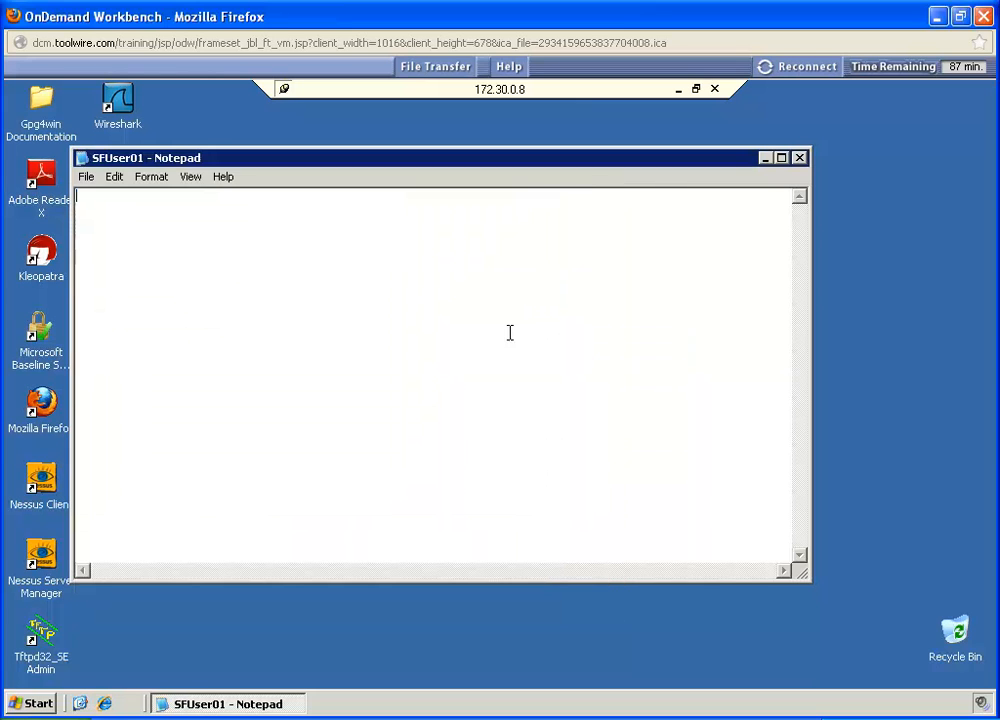
Step: Close Notepad, log off the SFUser01 session and confirm the log-off
{"action": "left_click", "coordinate": [799, 158]}
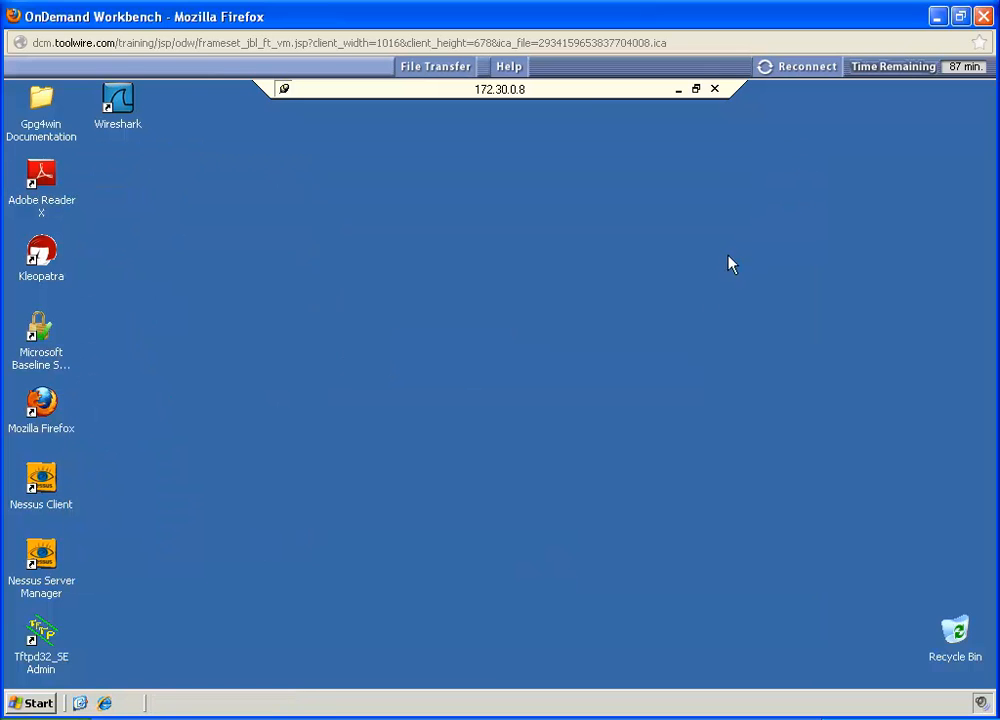
{"action": "left_click", "coordinate": [36, 705]}
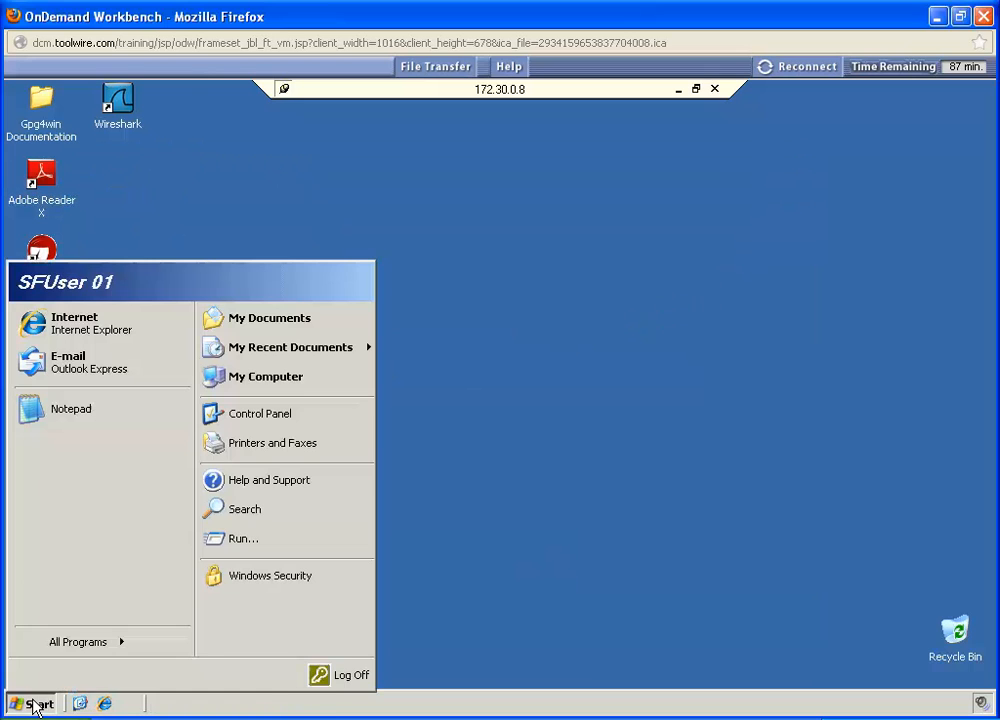
{"action": "left_click", "coordinate": [335, 674]}
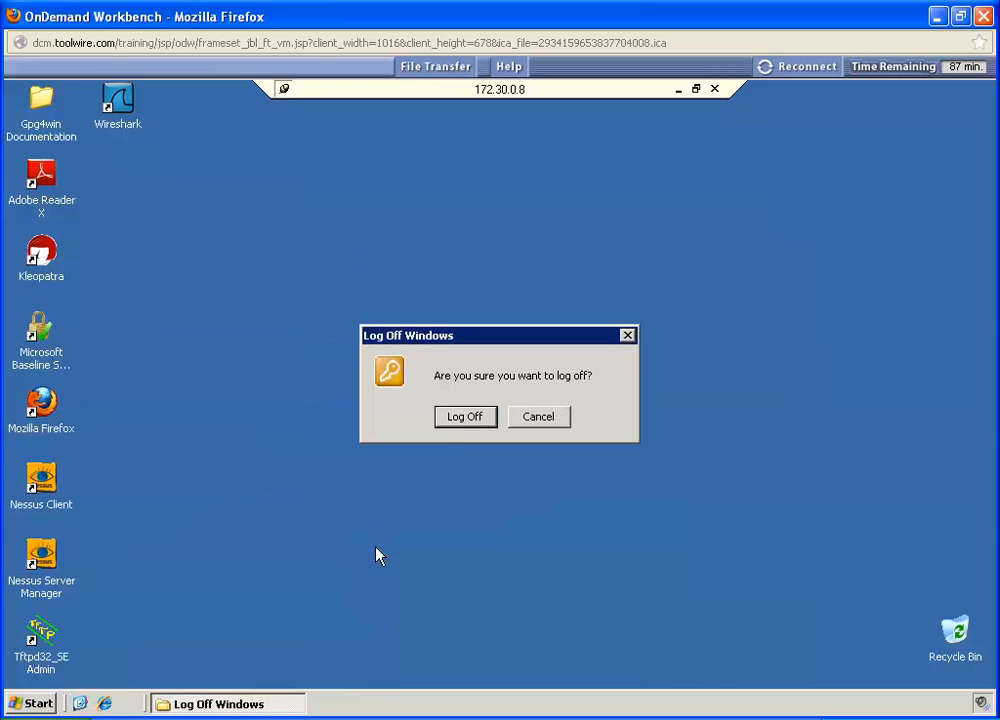
{"action": "left_click", "coordinate": [456, 418]}
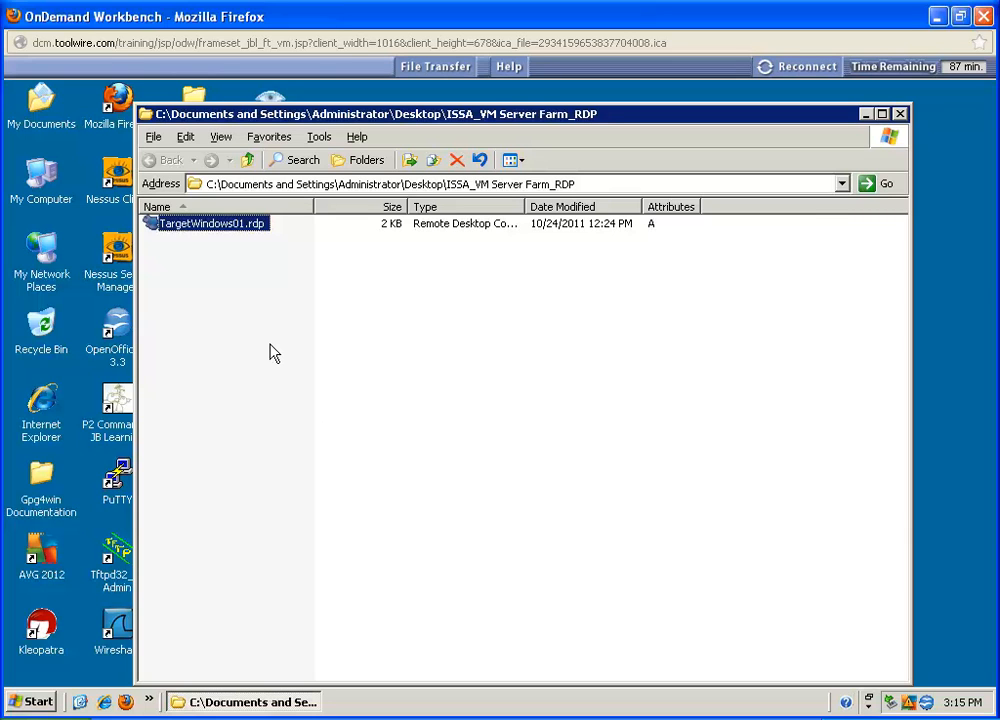
Step: Reconnect through TargetWindows01.rdp and log on to VLABS as HRUser01 with the account password
{"action": "double_click", "coordinate": [205, 226]}
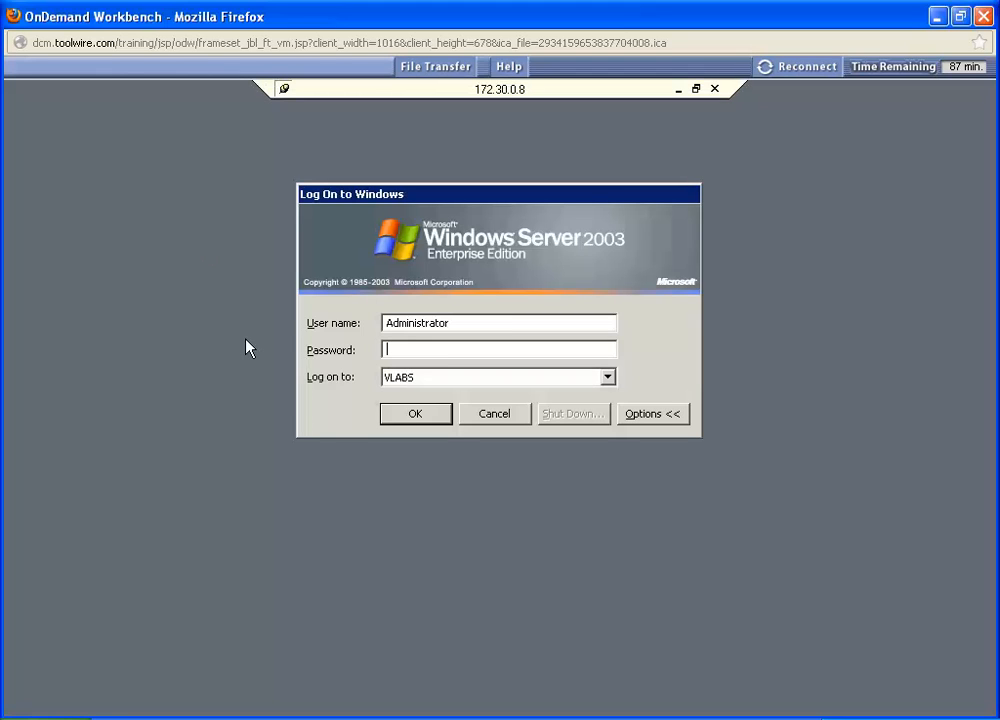
{"action": "left_click_drag", "start_coordinate": [475, 326], "coordinate": [361, 324]}
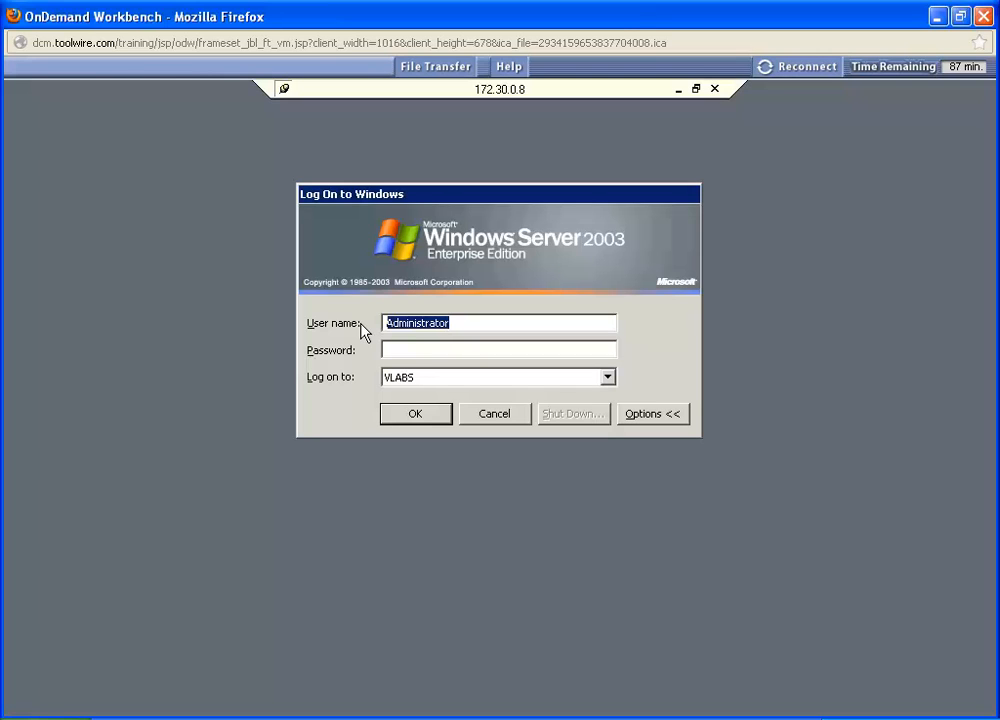
{"action": "type", "text": "HRU"}
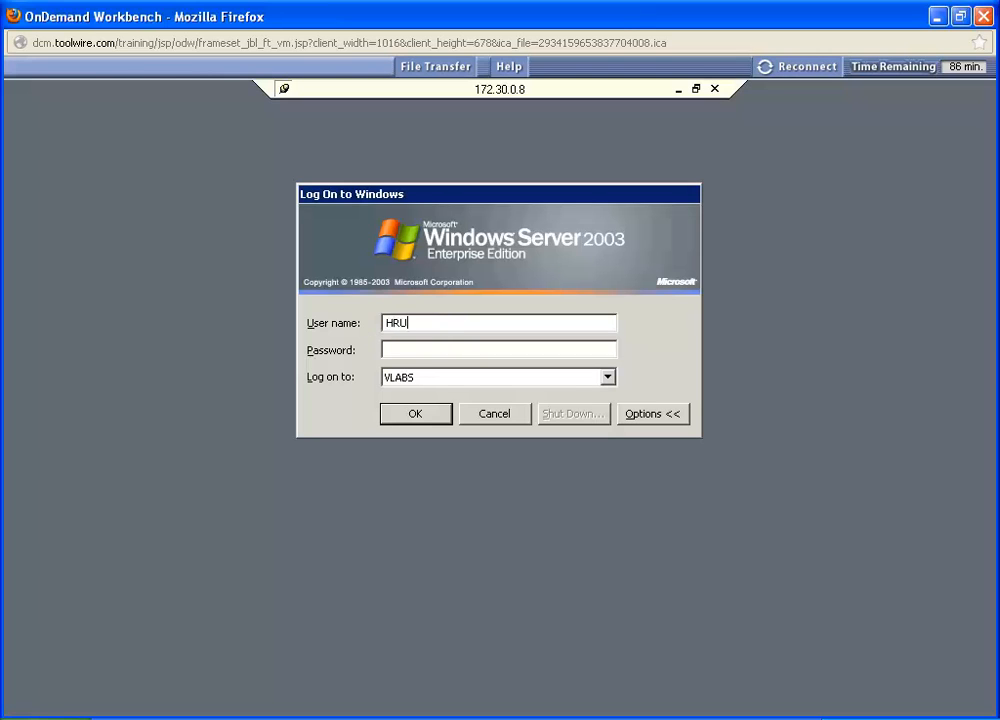
{"action": "type", "text": "ser01"}
{"action": "key", "text": "Tab"}
{"action": "type", "text": "•••••••••••••"}
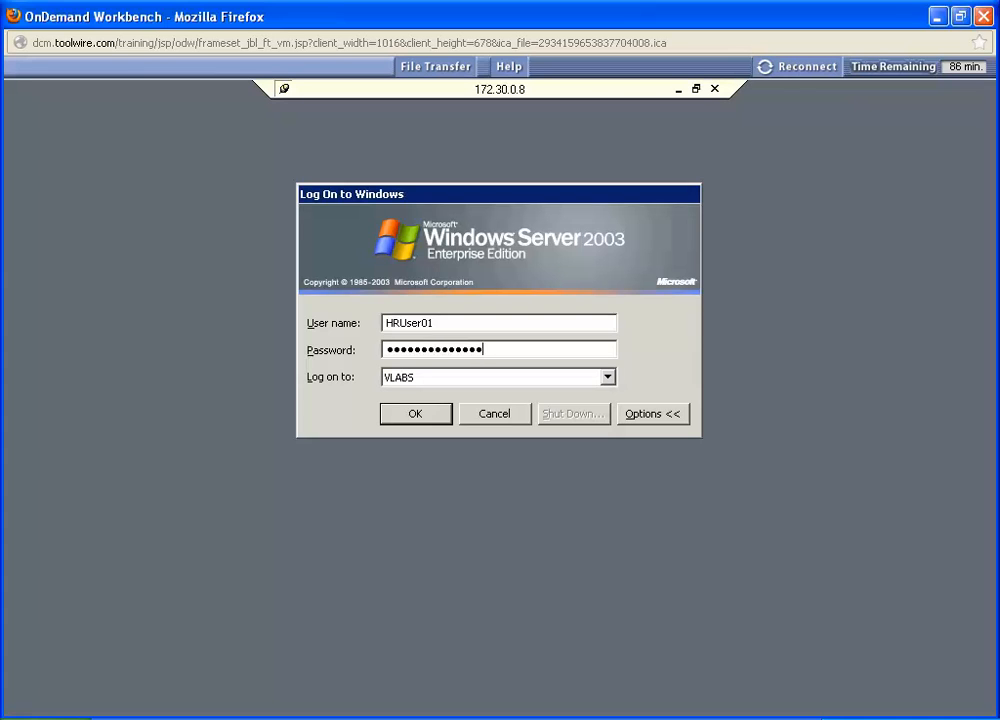
{"action": "key", "text": "Return"}
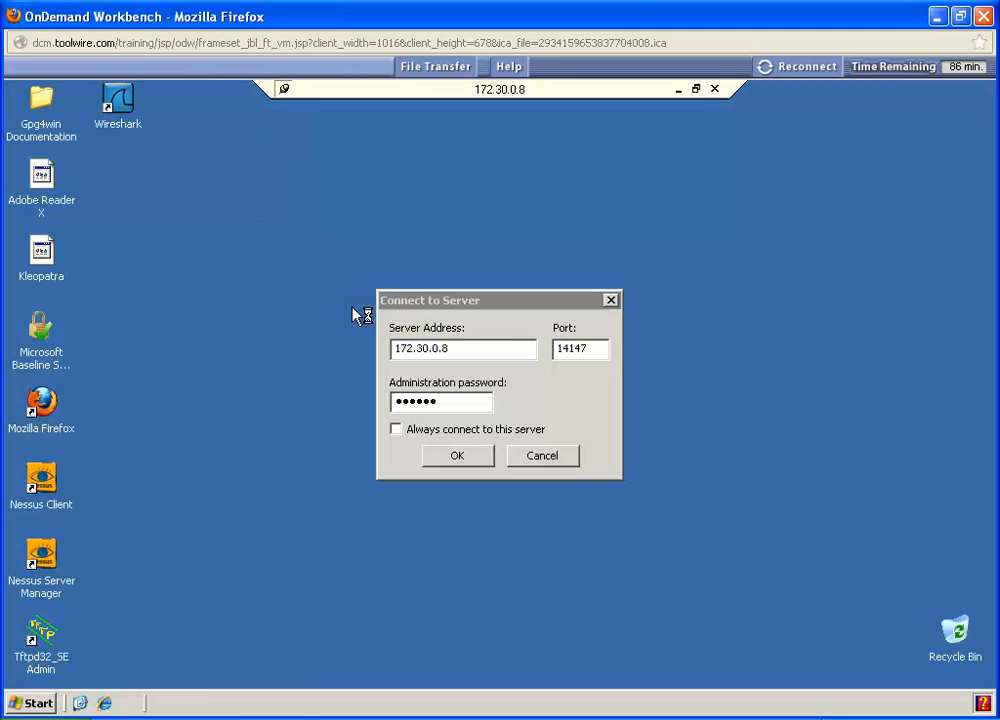
Step: Accept the FileZilla server connection to 172.30.0.8 in the HRUser01 session and close the FileZilla Server window
{"action": "left_click", "coordinate": [420, 306]}
{"action": "left_click", "coordinate": [437, 461]}
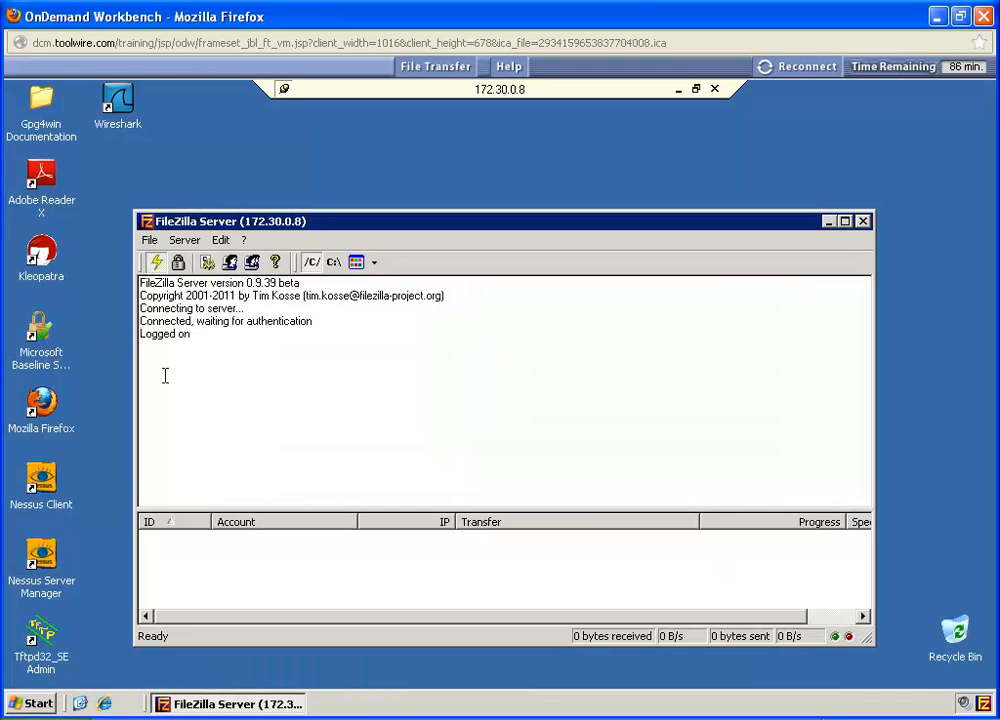
{"action": "left_click", "coordinate": [863, 222]}
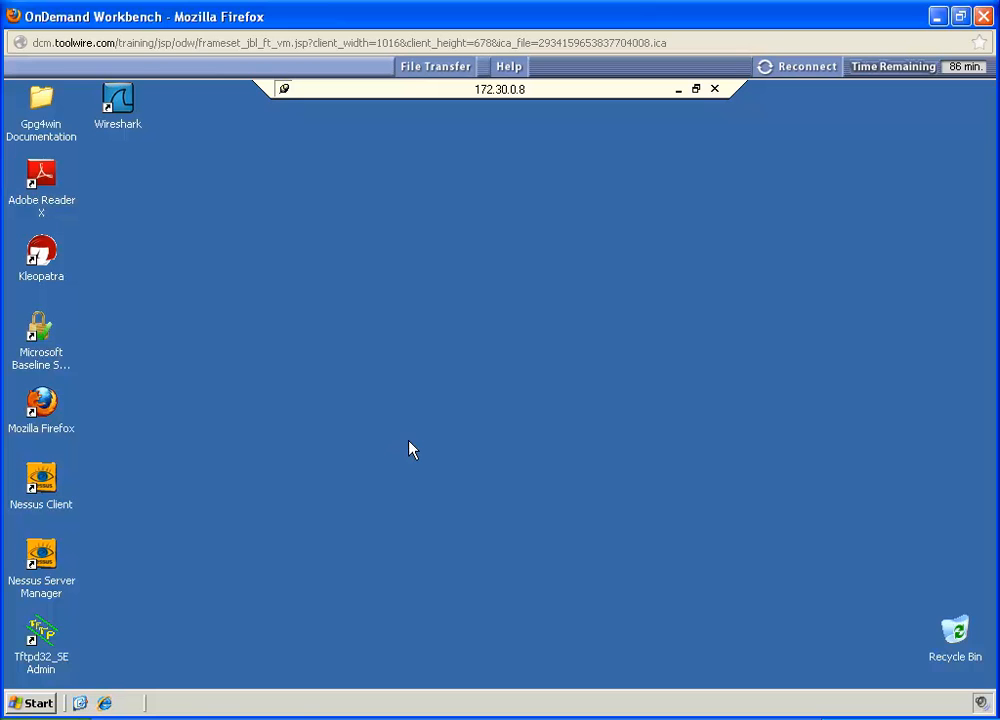
Step: Open Notepad in the HRUser01 session
{"action": "left_click", "coordinate": [38, 703]}
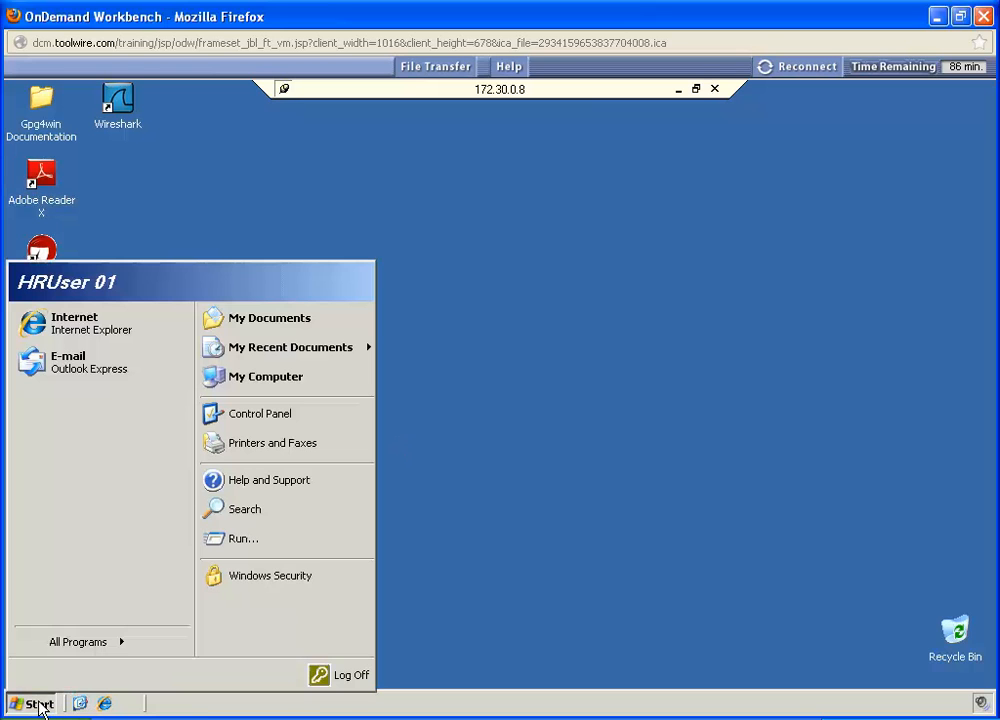
{"action": "mouse_move", "coordinate": [69, 648]}
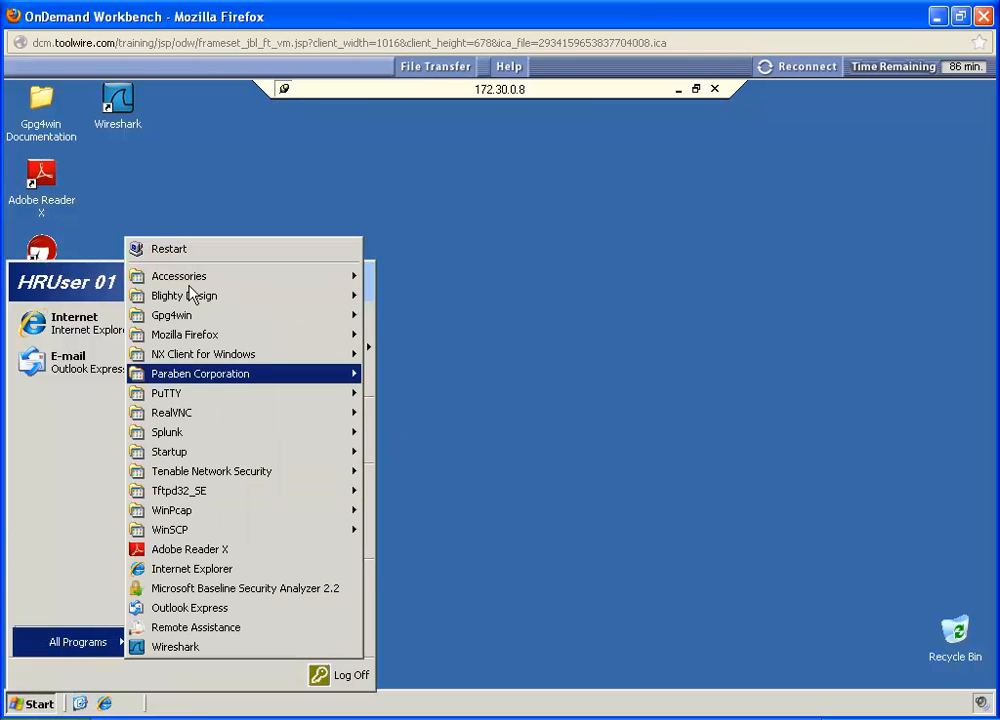
{"action": "mouse_move", "coordinate": [193, 279]}
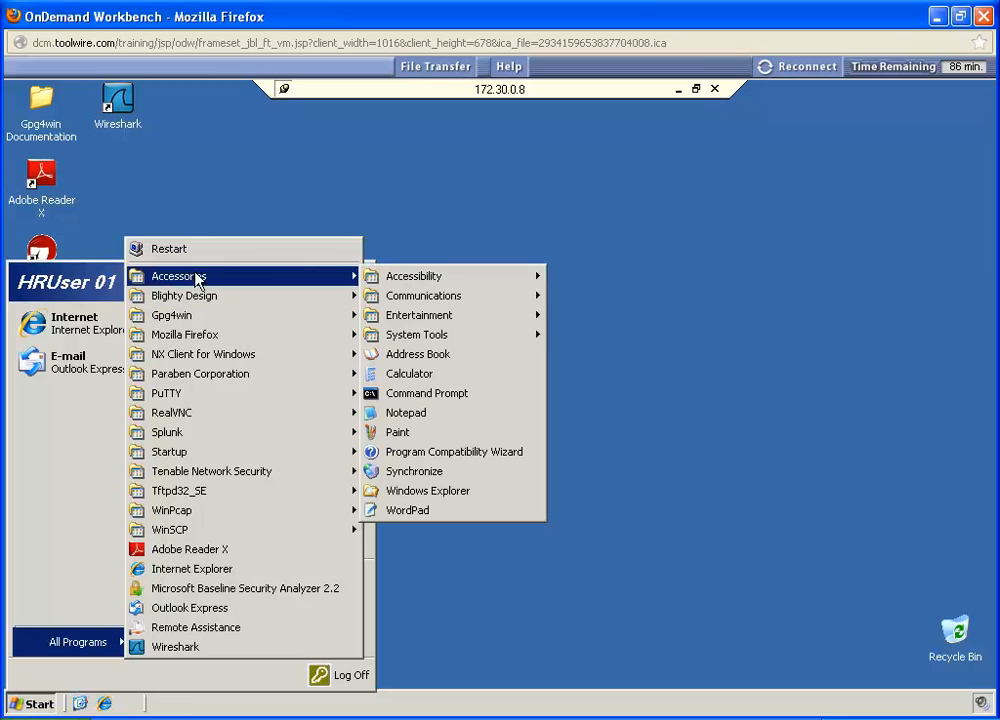
{"action": "left_click", "coordinate": [419, 415]}
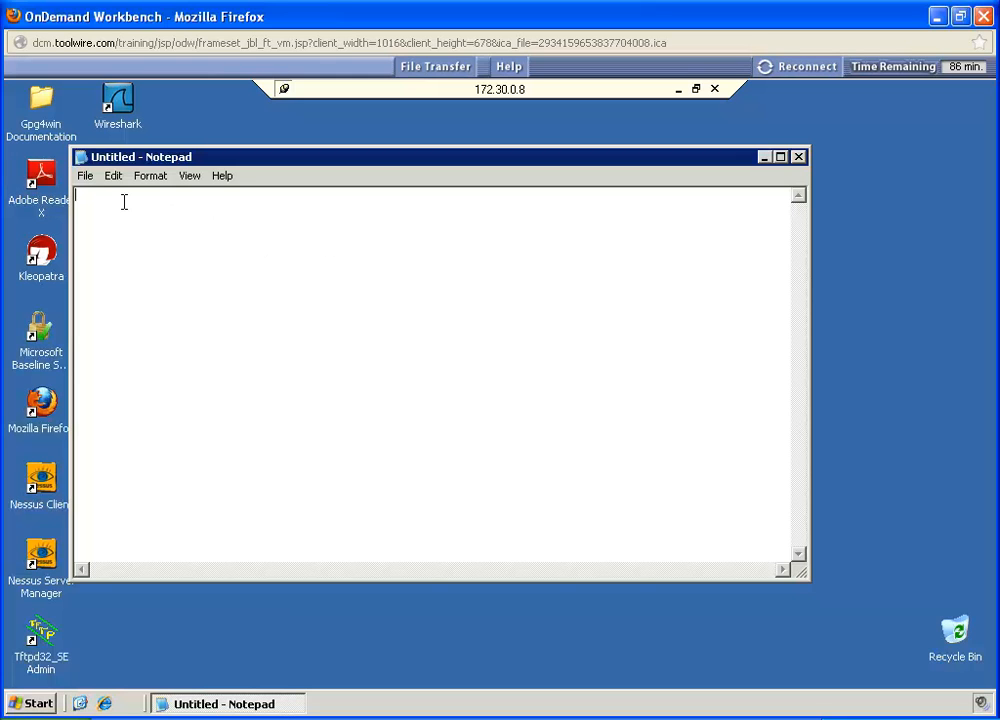
Step: Save the blank document as HRUser01.txt in the HRfiles subfolder of ERPdocuments on Local Disk (C:)
{"action": "left_click", "coordinate": [84, 177]}
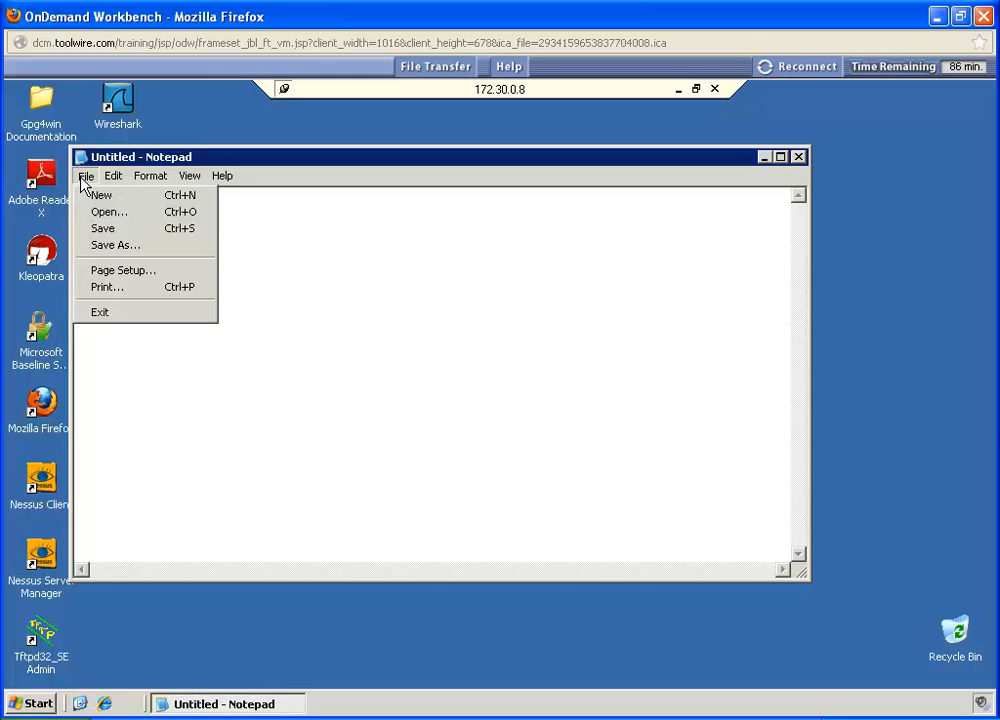
{"action": "left_click", "coordinate": [113, 245]}
{"action": "left_click_drag", "start_coordinate": [275, 539], "coordinate": [257, 538]}
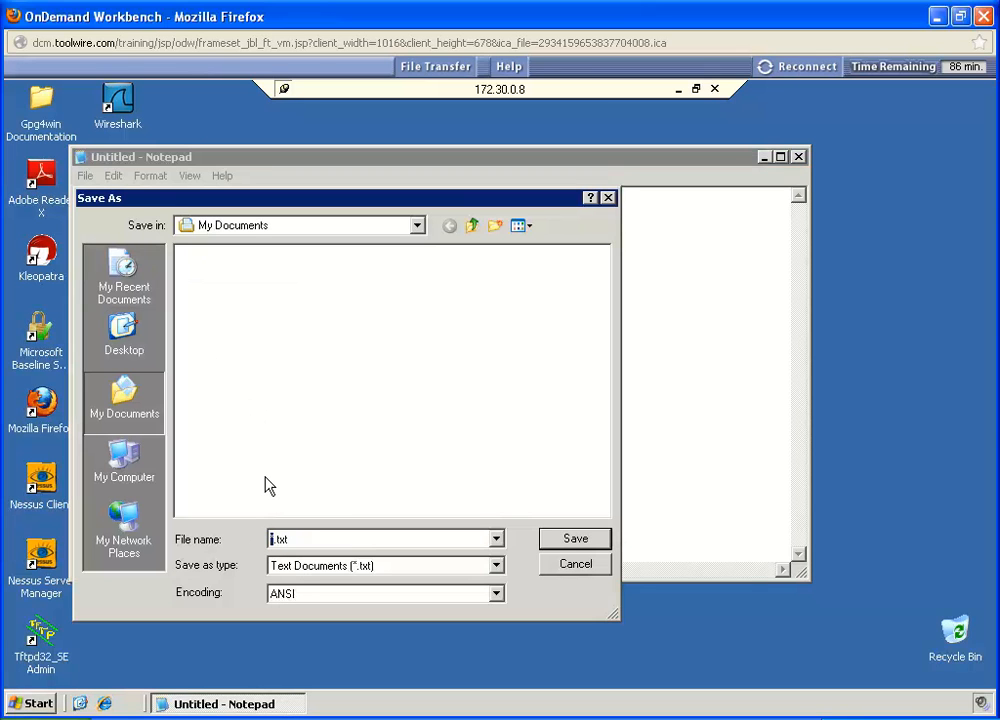
{"action": "type", "text": "HRUser01"}
{"action": "left_click", "coordinate": [117, 465]}
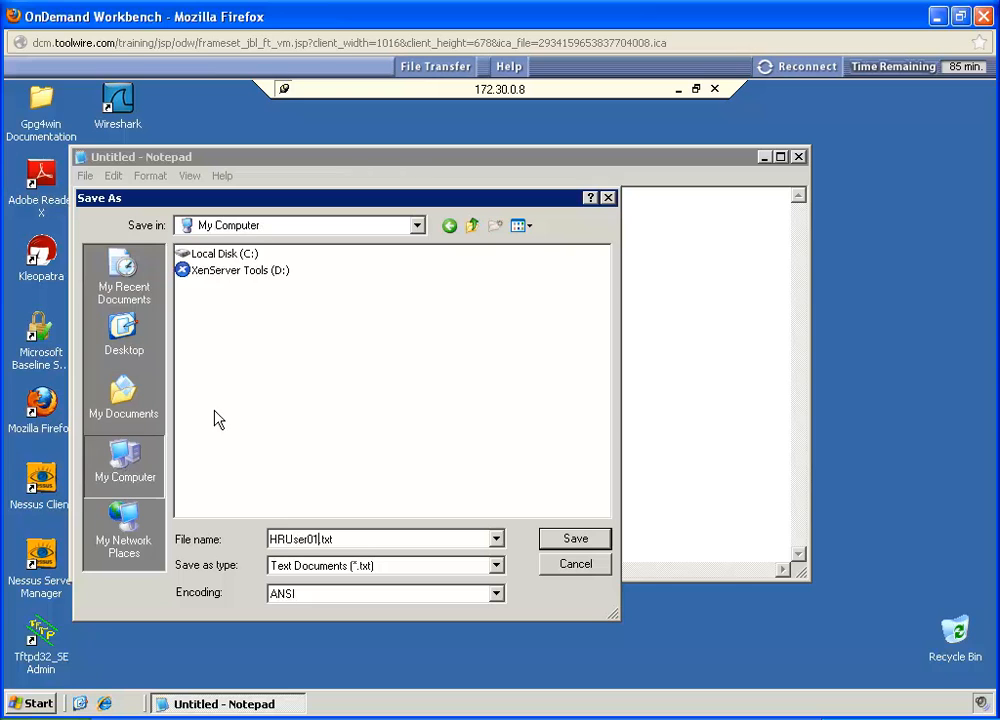
{"action": "double_click", "coordinate": [203, 258]}
{"action": "double_click", "coordinate": [200, 270]}
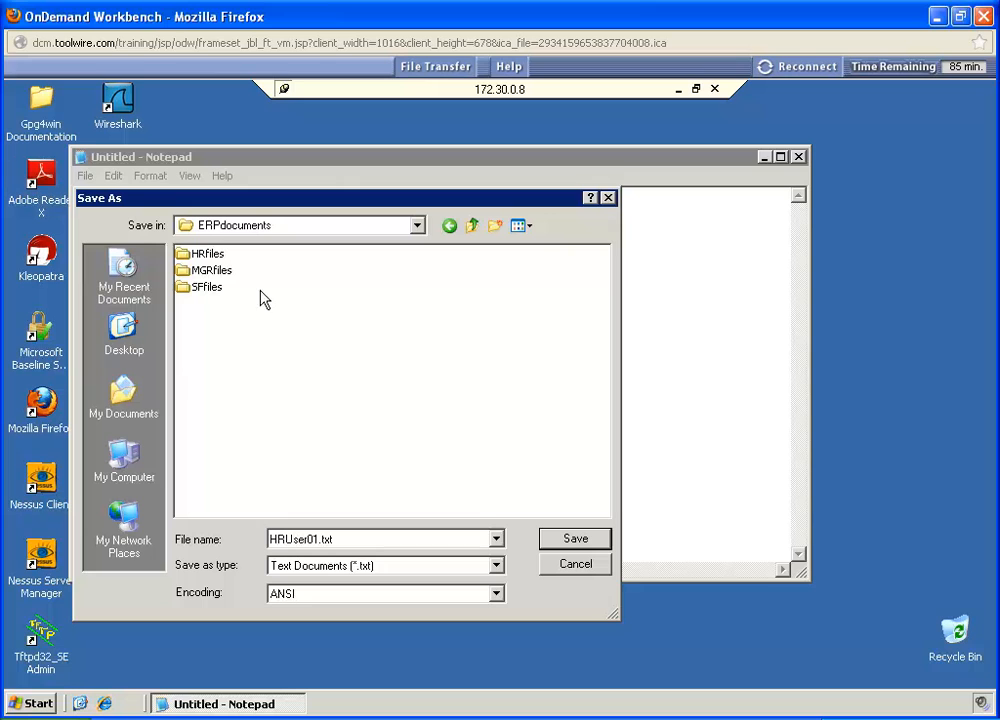
{"action": "double_click", "coordinate": [206, 256]}
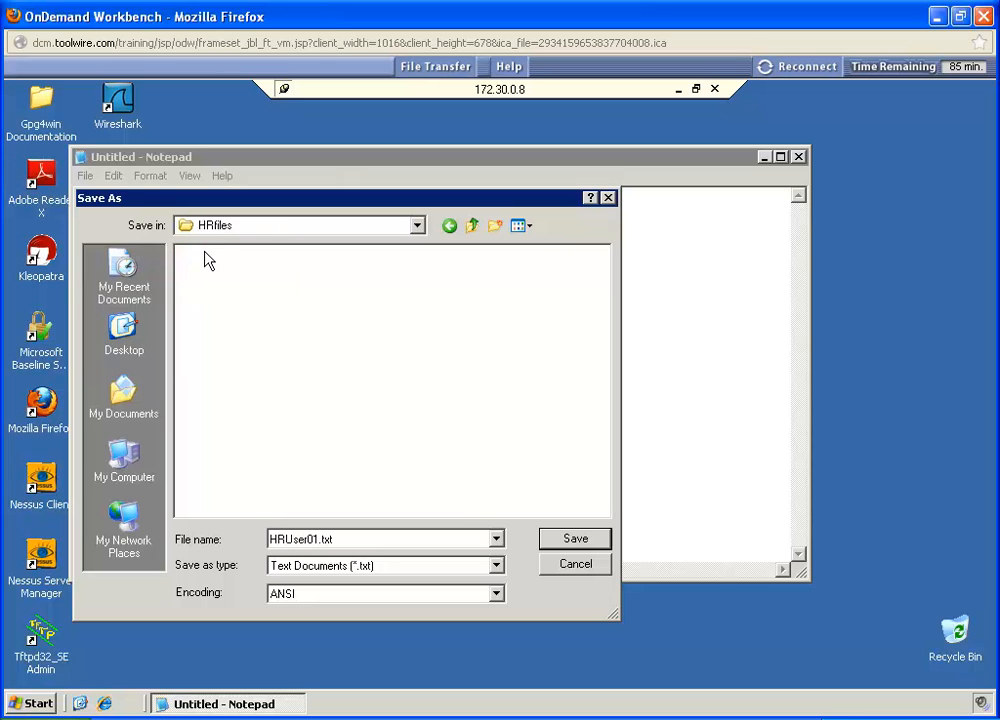
{"action": "left_click", "coordinate": [576, 539]}
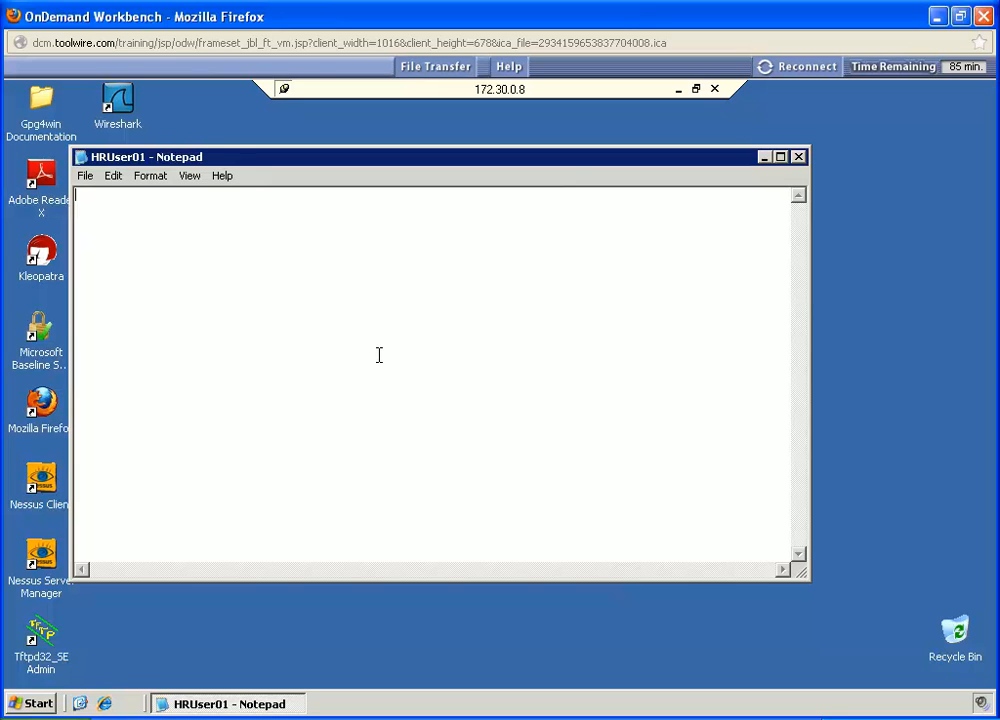
Step: Try to save a copy of HRUser01 in ERPdocuments\MGRfiles, decline saving to My Documents instead, and cancel the save
{"action": "left_click", "coordinate": [86, 177]}
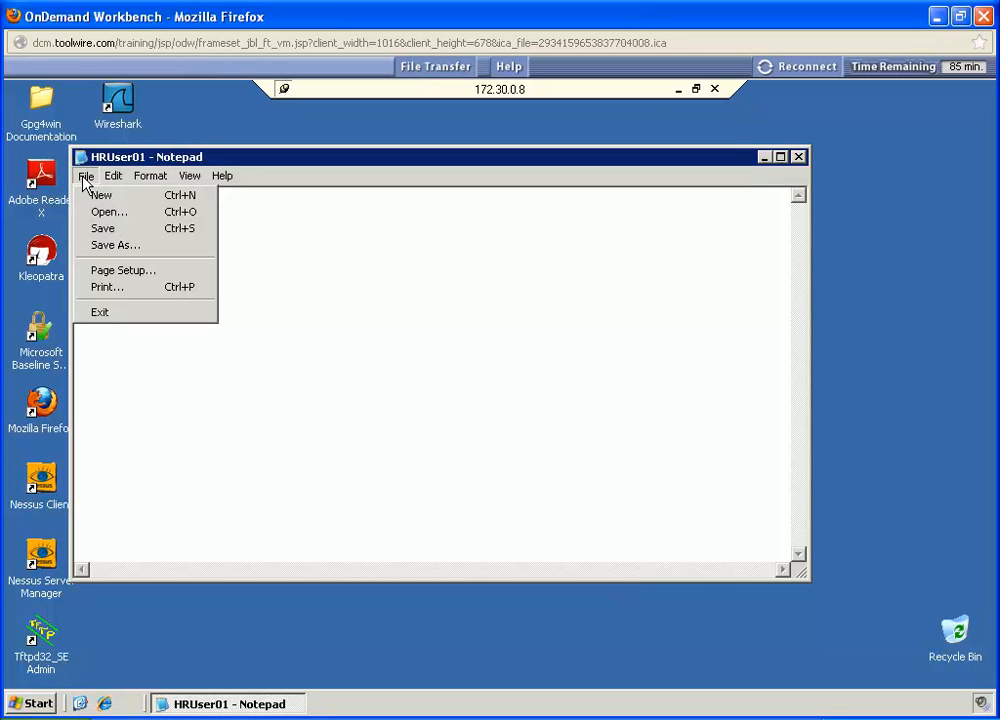
{"action": "left_click", "coordinate": [100, 247]}
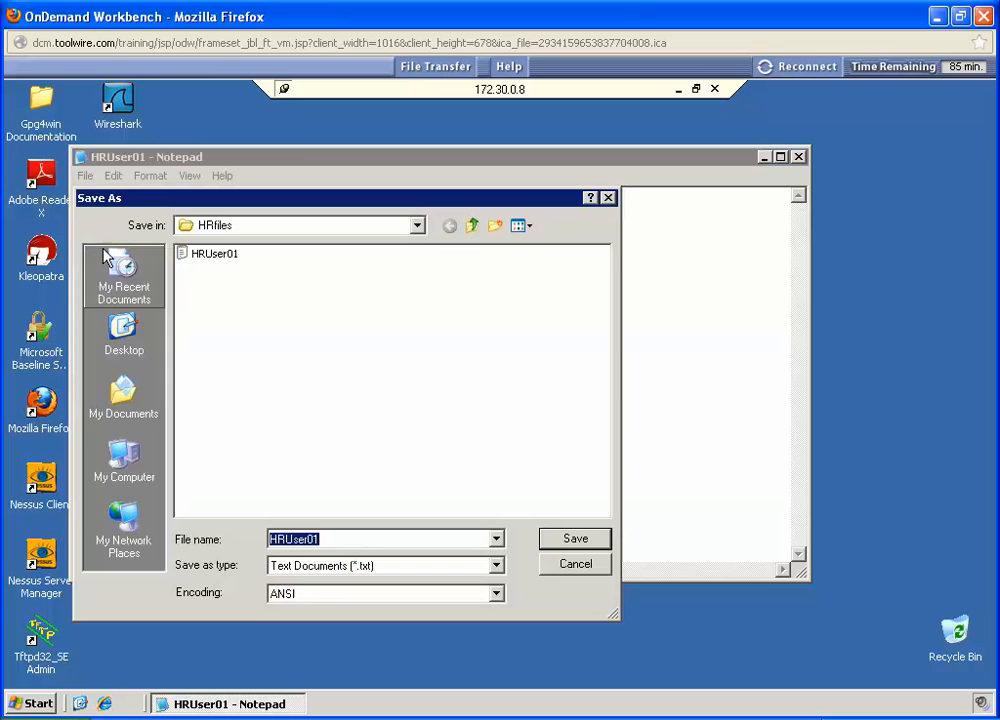
{"action": "left_click", "coordinate": [472, 228]}
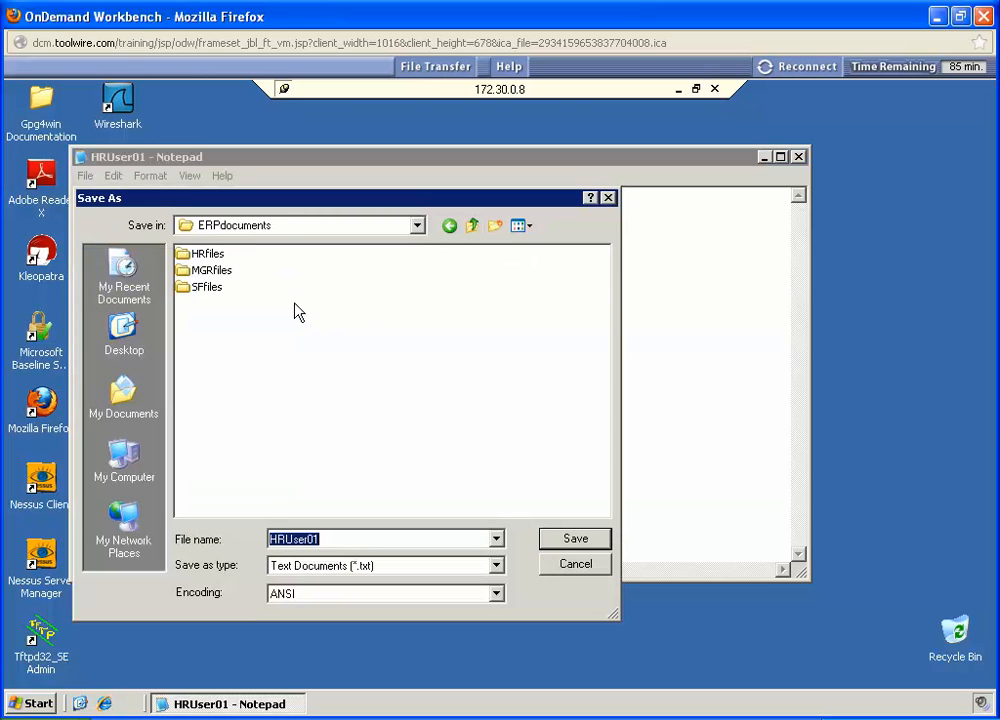
{"action": "double_click", "coordinate": [205, 271]}
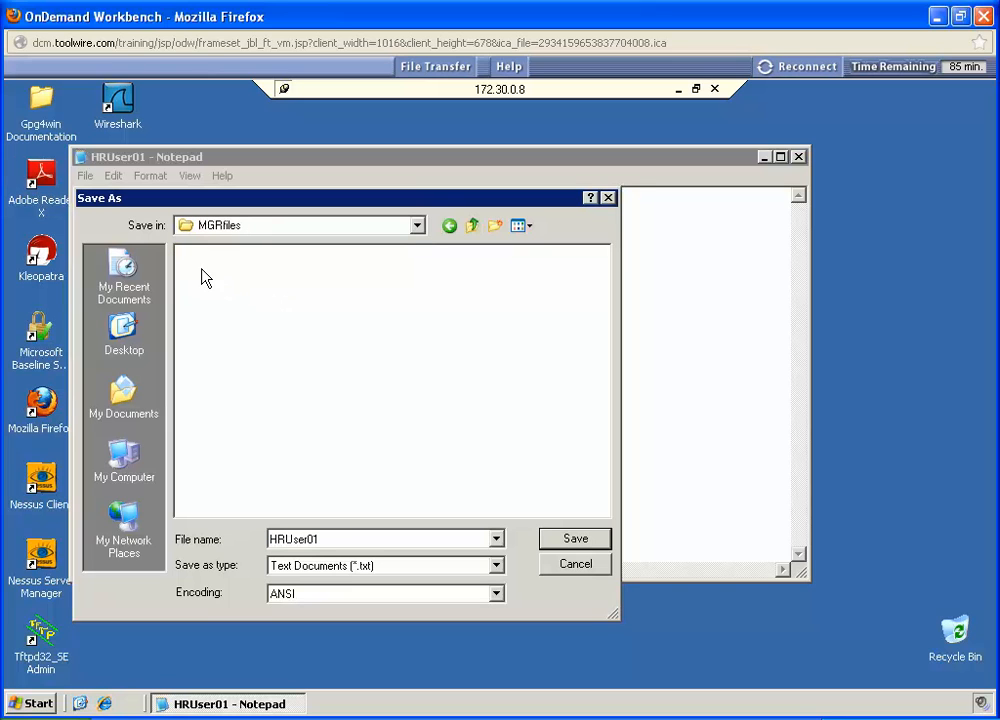
{"action": "left_click", "coordinate": [575, 543]}
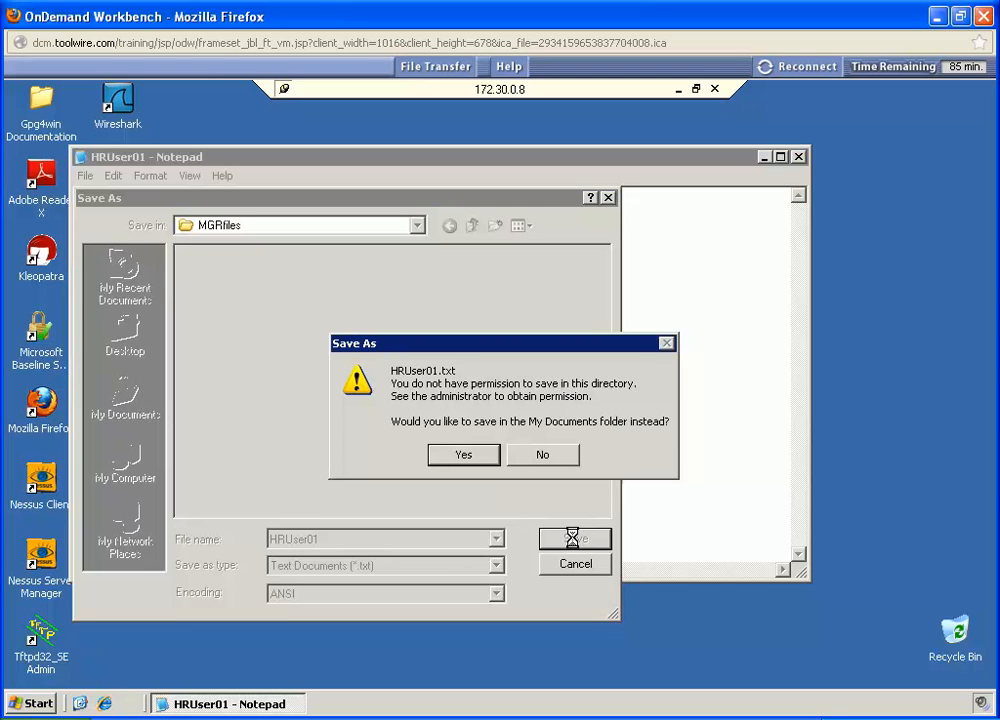
{"action": "left_click", "coordinate": [536, 458]}
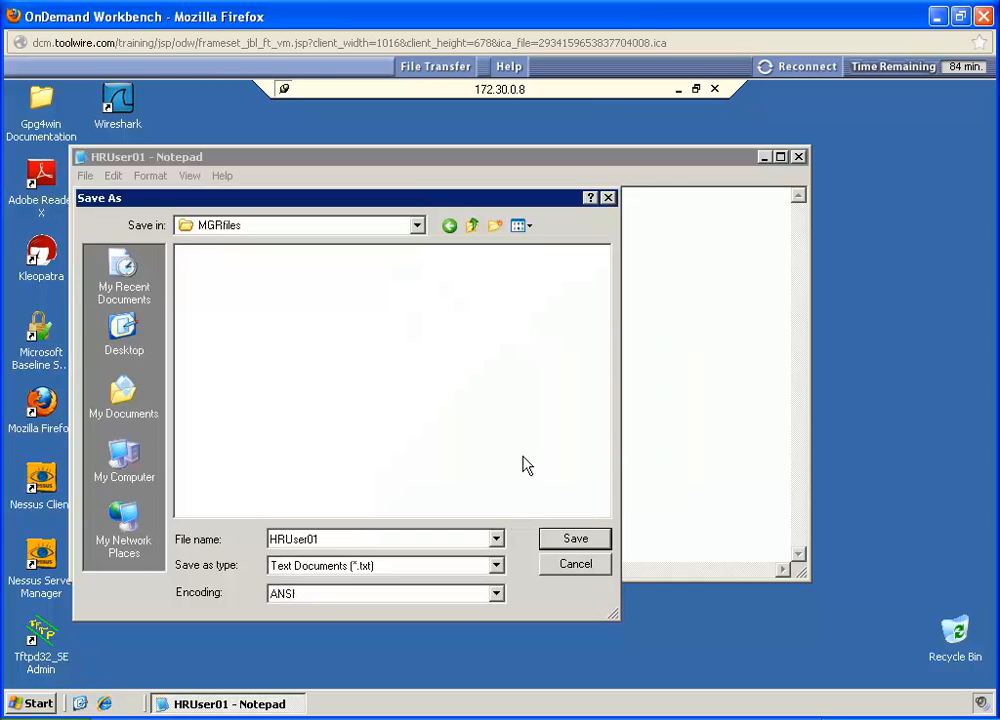
{"action": "left_click", "coordinate": [575, 564]}
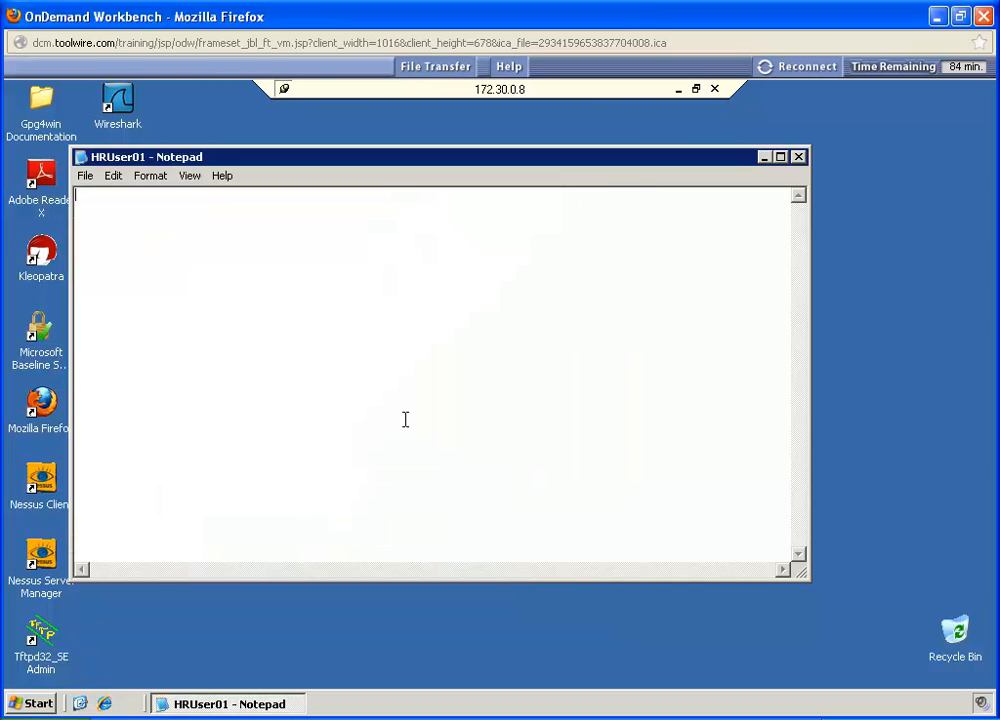
Step: Try to save a copy of HRUser01 in ERPdocuments\SFfiles, decline saving to My Documents instead, and cancel the save
{"action": "left_click", "coordinate": [86, 177]}
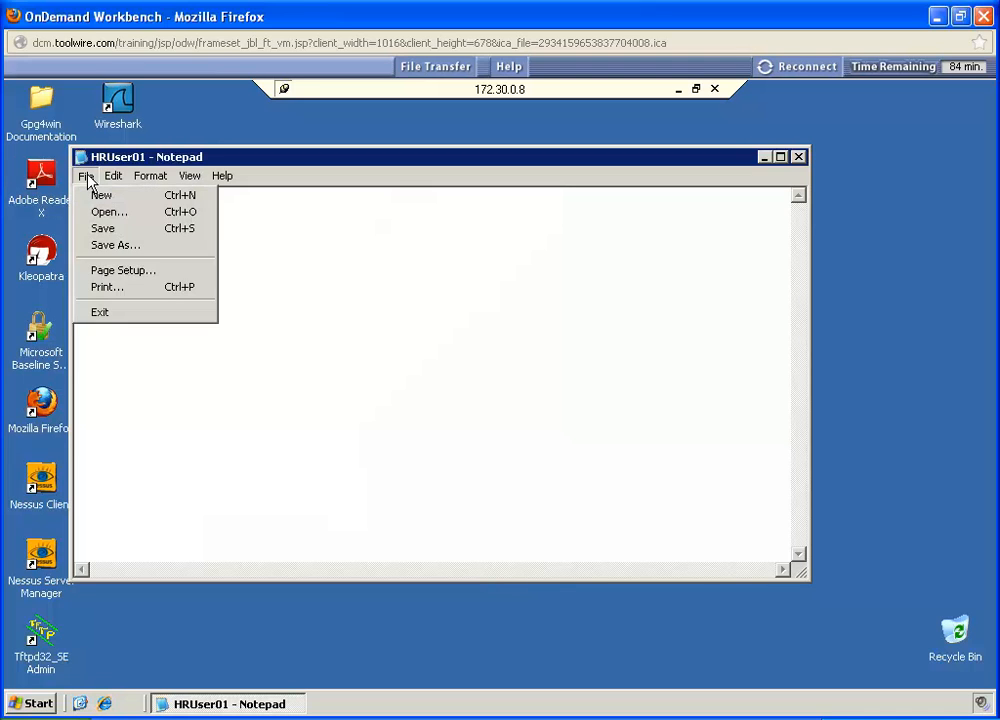
{"action": "left_click", "coordinate": [114, 246]}
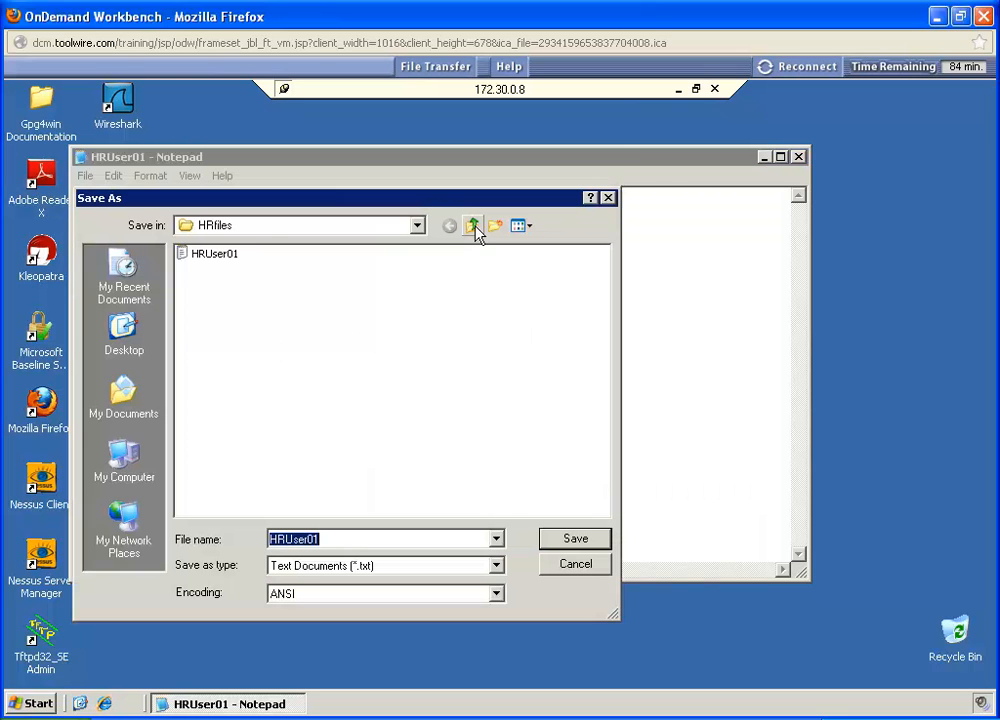
{"action": "left_click", "coordinate": [473, 227]}
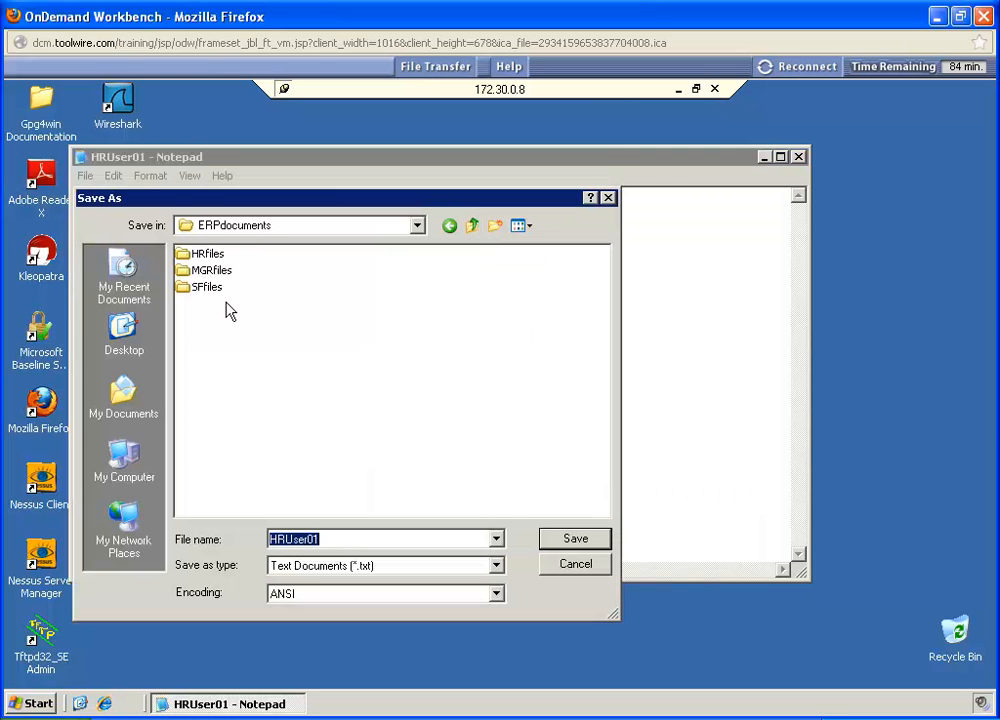
{"action": "double_click", "coordinate": [187, 290]}
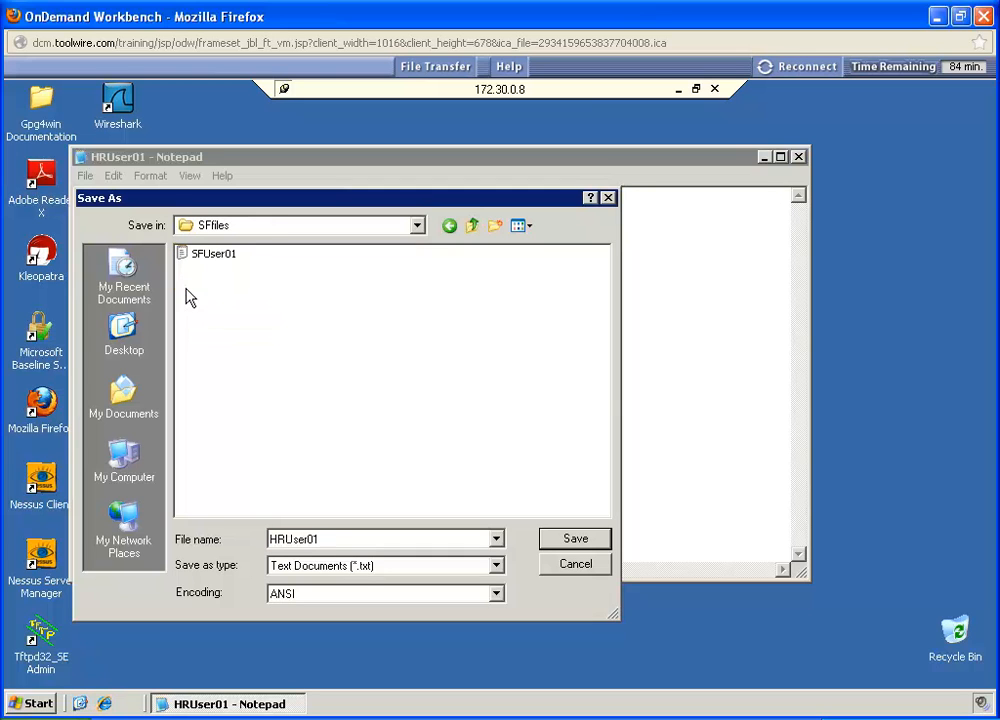
{"action": "left_click", "coordinate": [574, 542]}
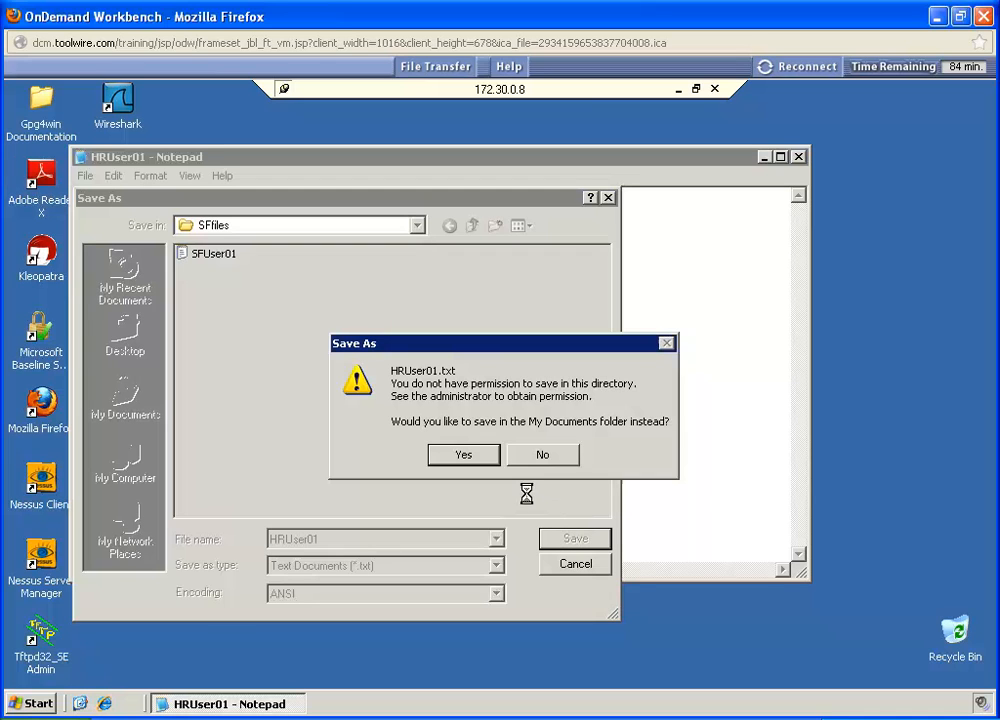
{"action": "left_click", "coordinate": [529, 455]}
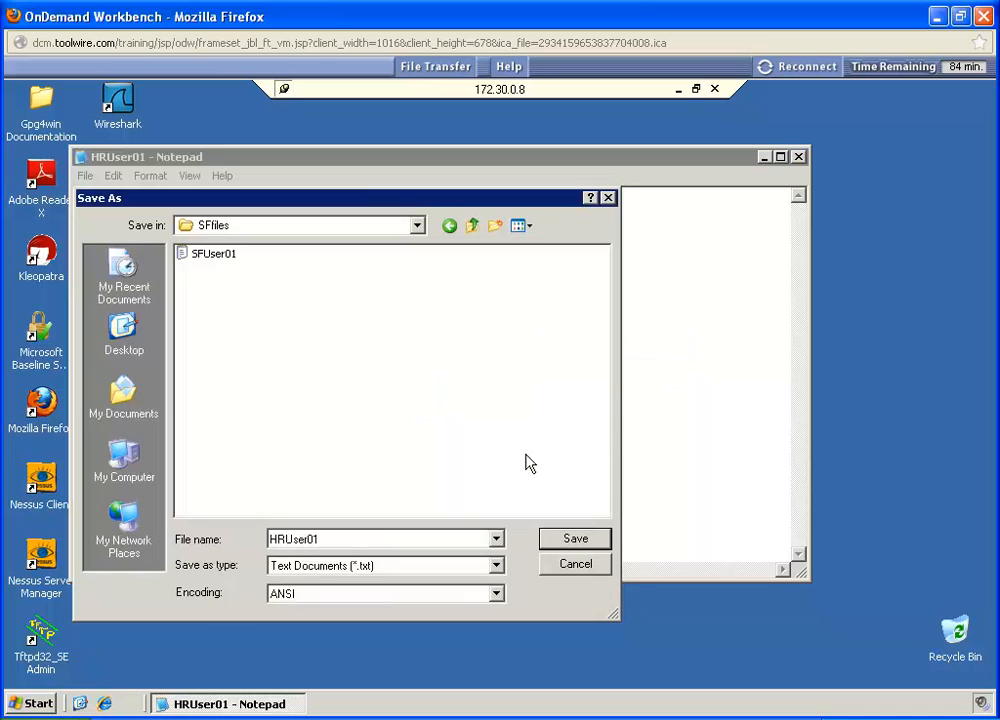
{"action": "left_click", "coordinate": [559, 566]}
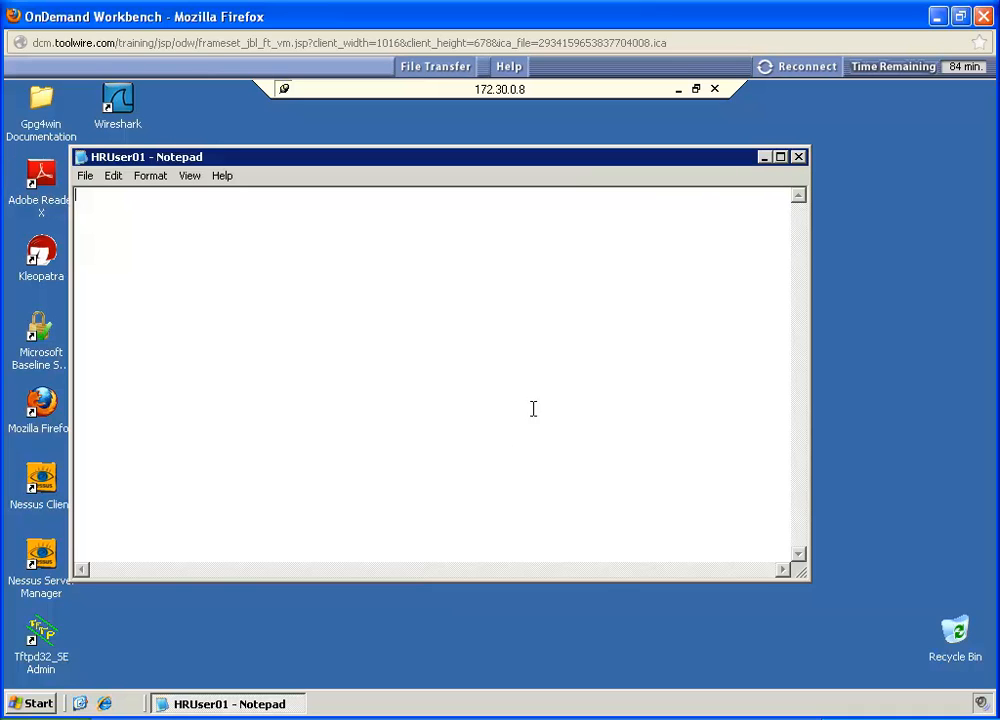
Step: Close Notepad, log off the HRUser01 session and confirm the log-off
{"action": "left_click", "coordinate": [799, 157]}
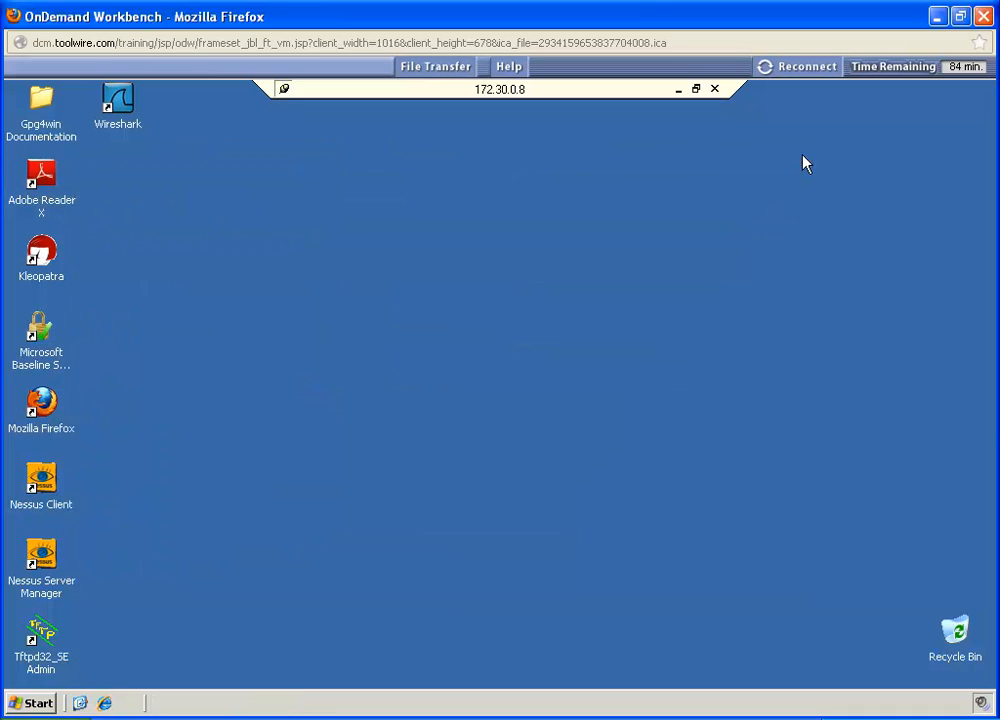
{"action": "left_click", "coordinate": [34, 704]}
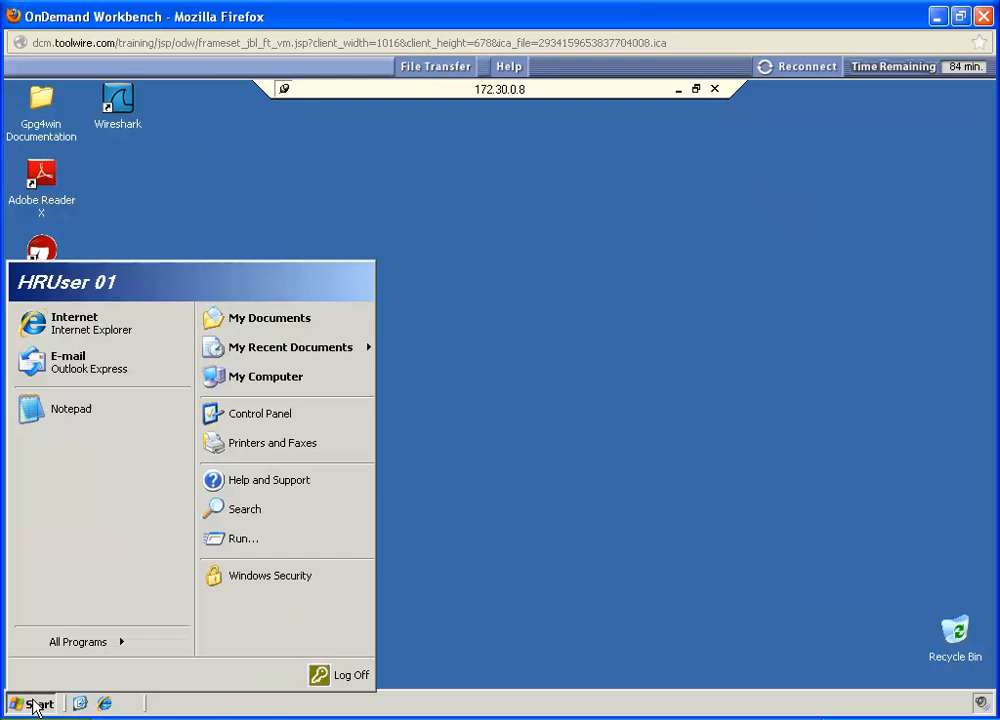
{"action": "left_click", "coordinate": [341, 675]}
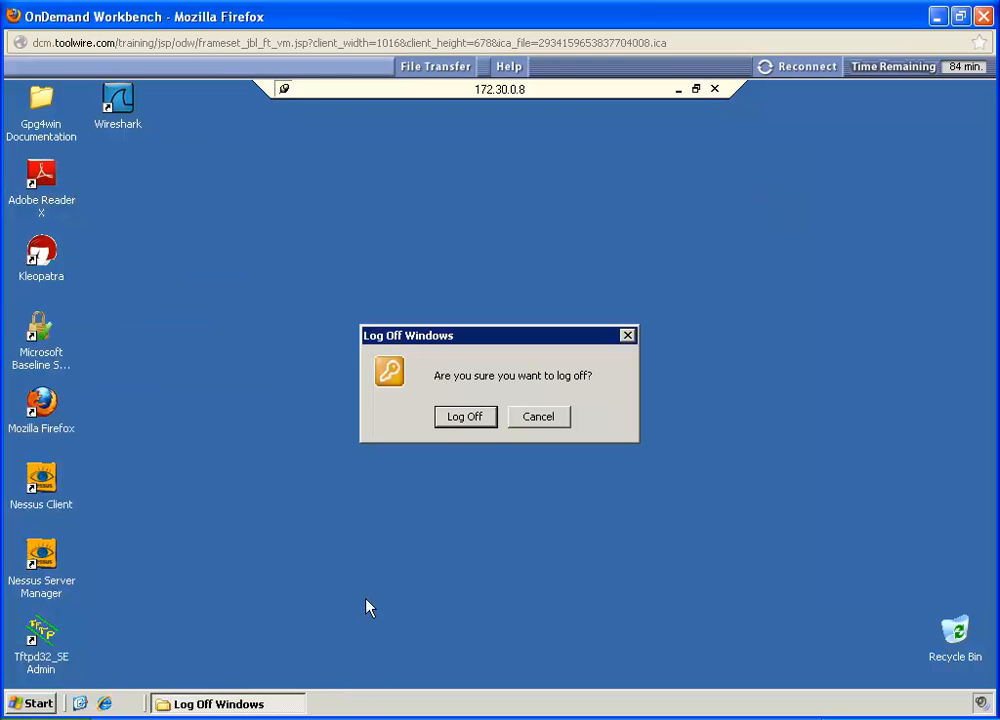
{"action": "left_click", "coordinate": [455, 416]}
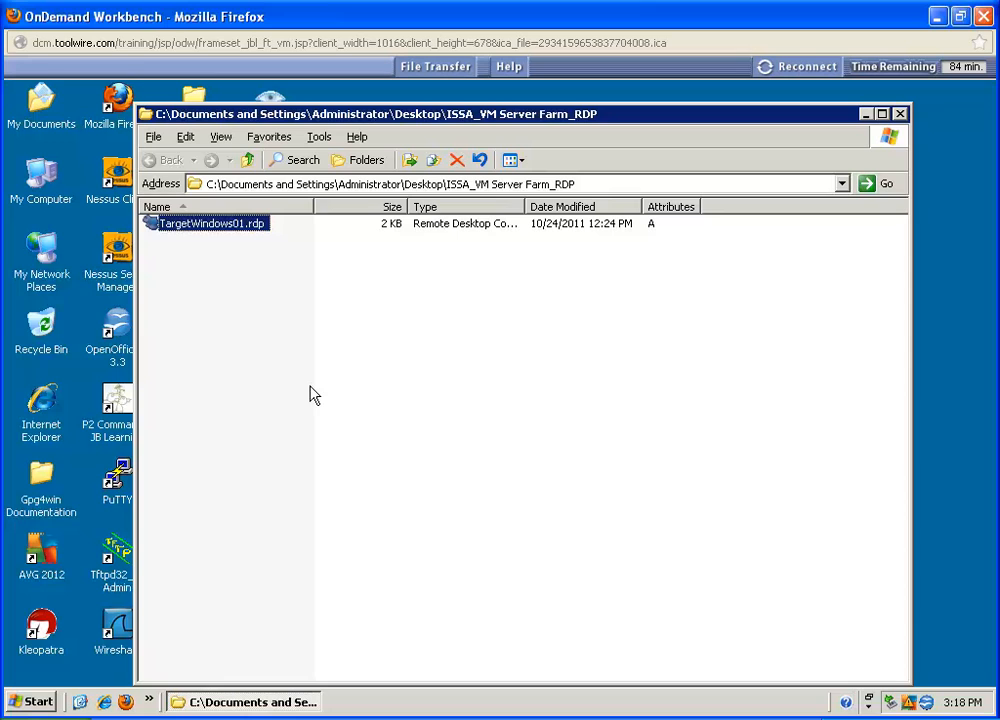
Step: Reconnect through TargetWindows01.rdp and log on to VLABS as Manager01 with the account password
{"action": "double_click", "coordinate": [197, 226]}
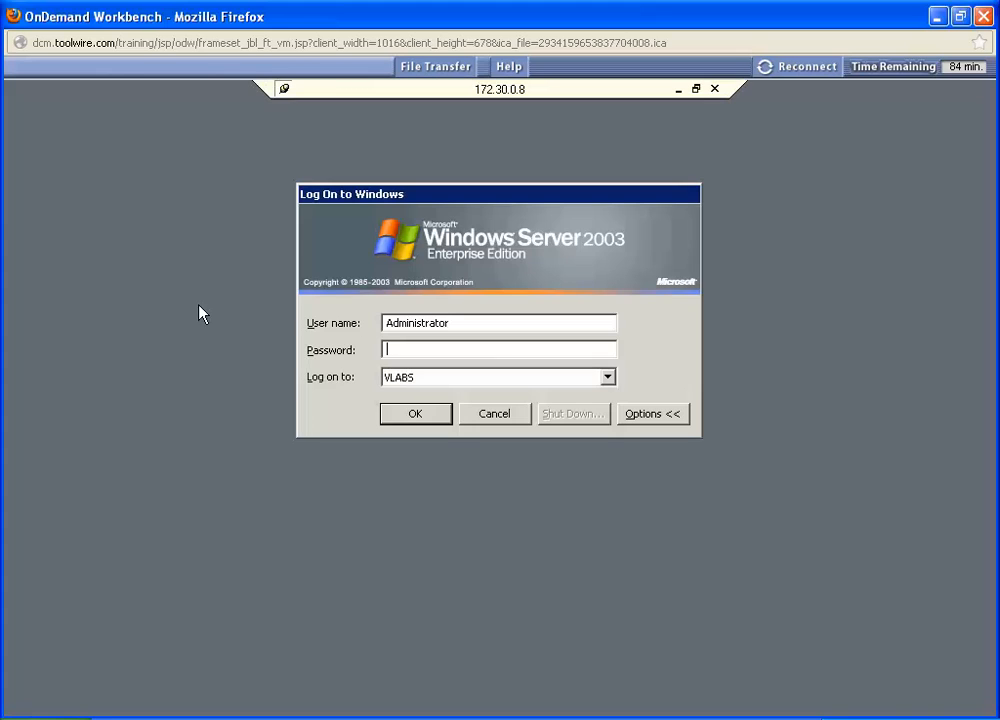
{"action": "left_click_drag", "start_coordinate": [446, 322], "coordinate": [350, 335]}
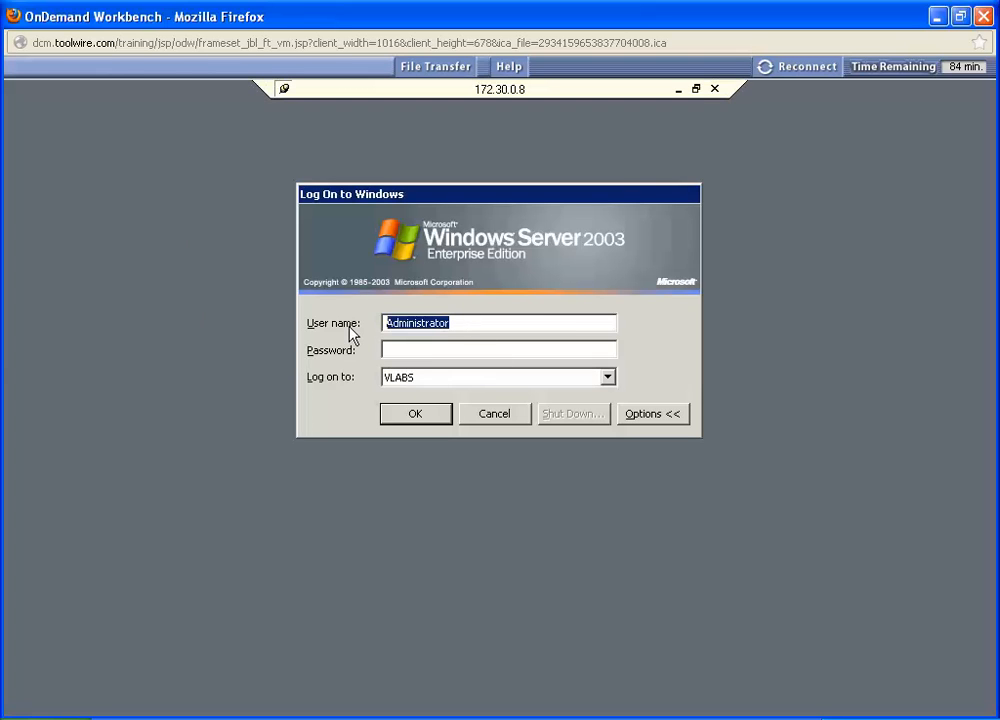
{"action": "type", "text": "a"}
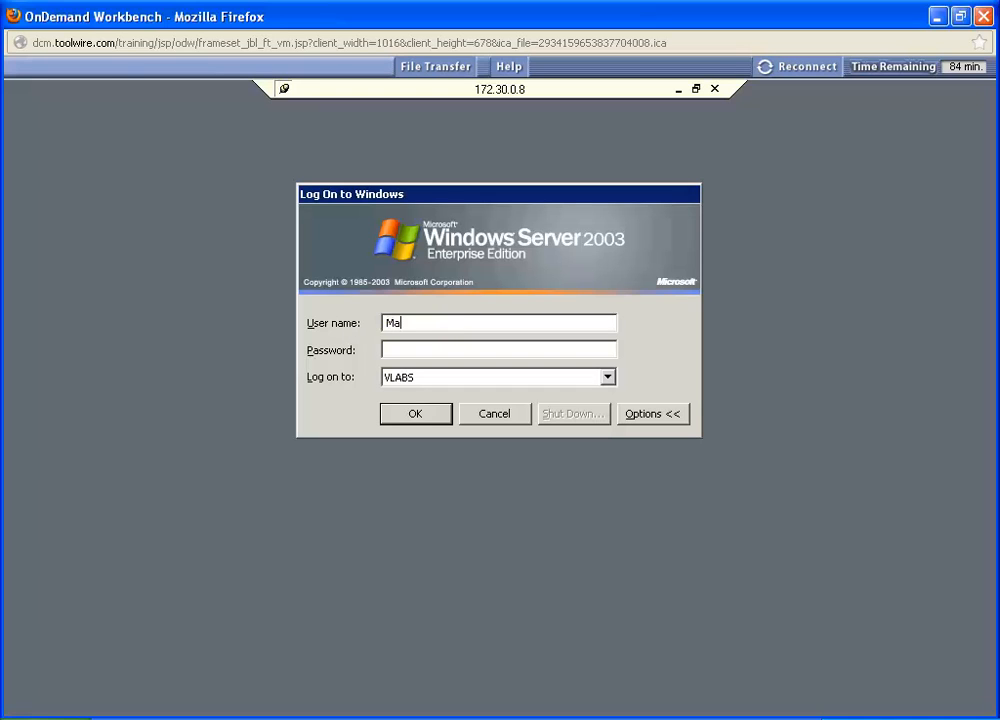
{"action": "type", "text": "nager01"}
{"action": "key", "text": "Tab"}
{"action": "type", "text": "P@ssw0rd01!234"}
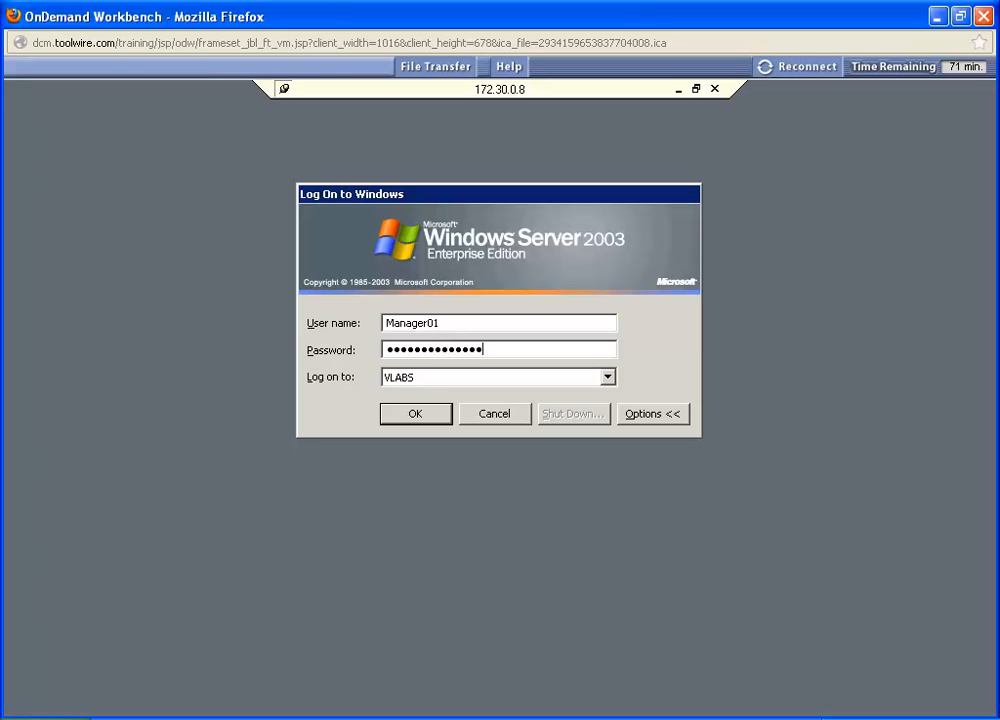
{"action": "key", "text": "Return"}
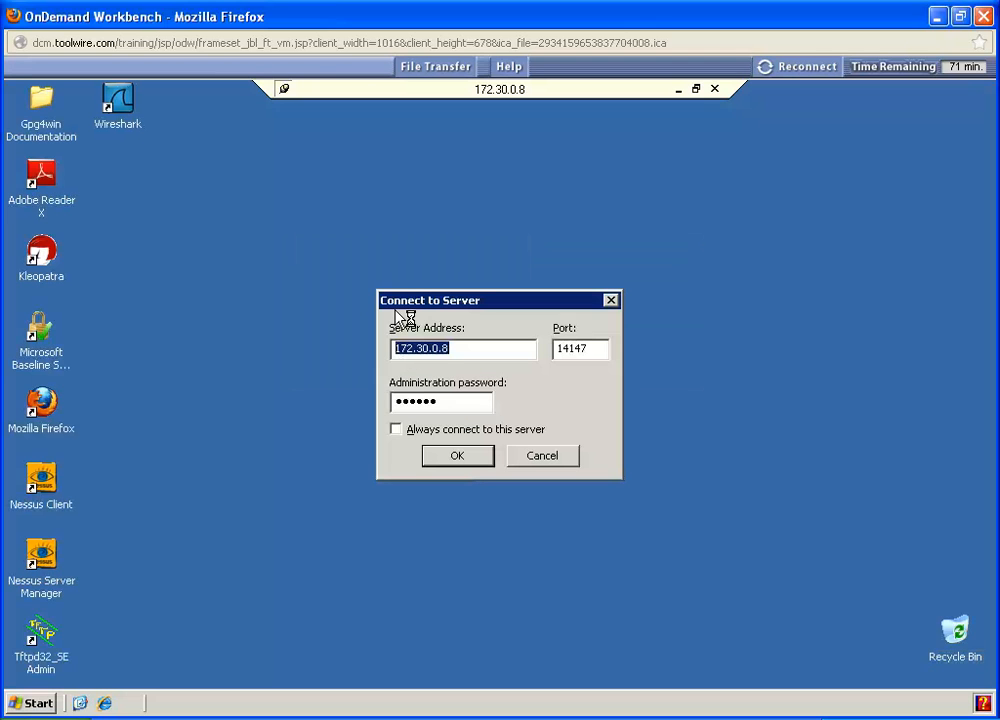
Step: Accept the FileZilla server connection to 172.30.0.8 in the Manager01 session and close the FileZilla Server window
{"action": "left_click", "coordinate": [456, 458]}
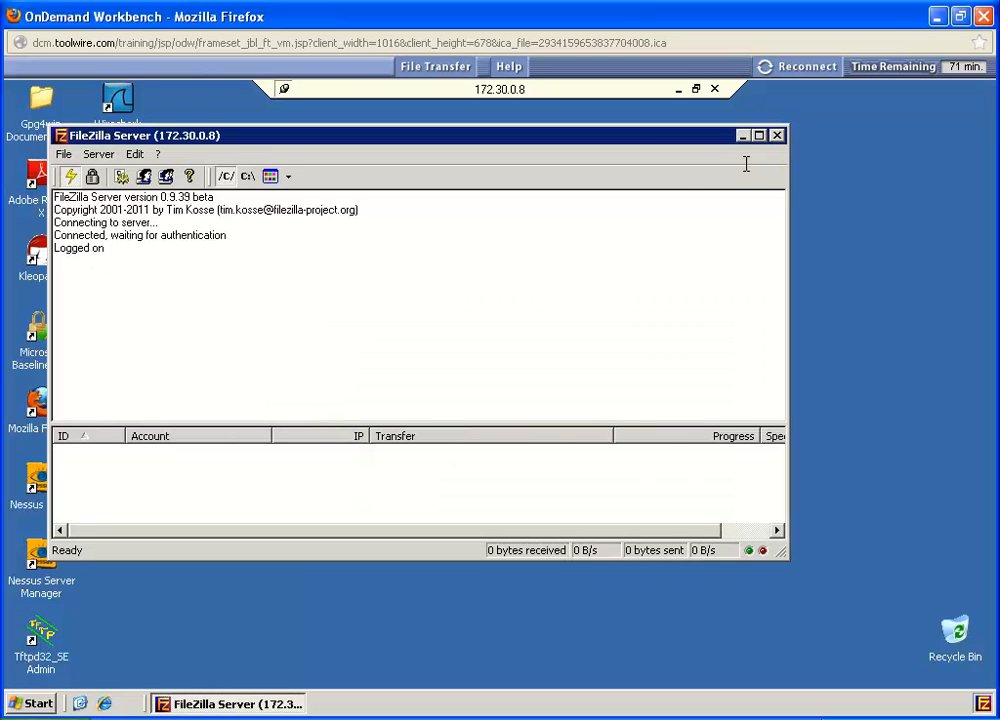
{"action": "left_click", "coordinate": [776, 136]}
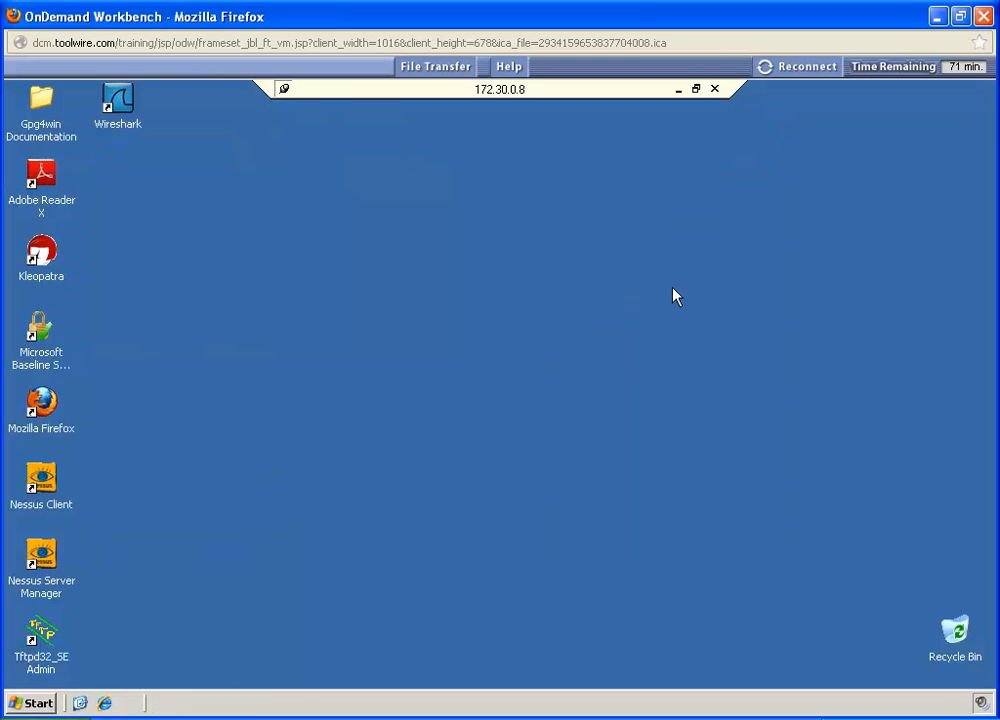
Step: Open a blank Notepad document in the Manager01 session
{"action": "left_click", "coordinate": [40, 705]}
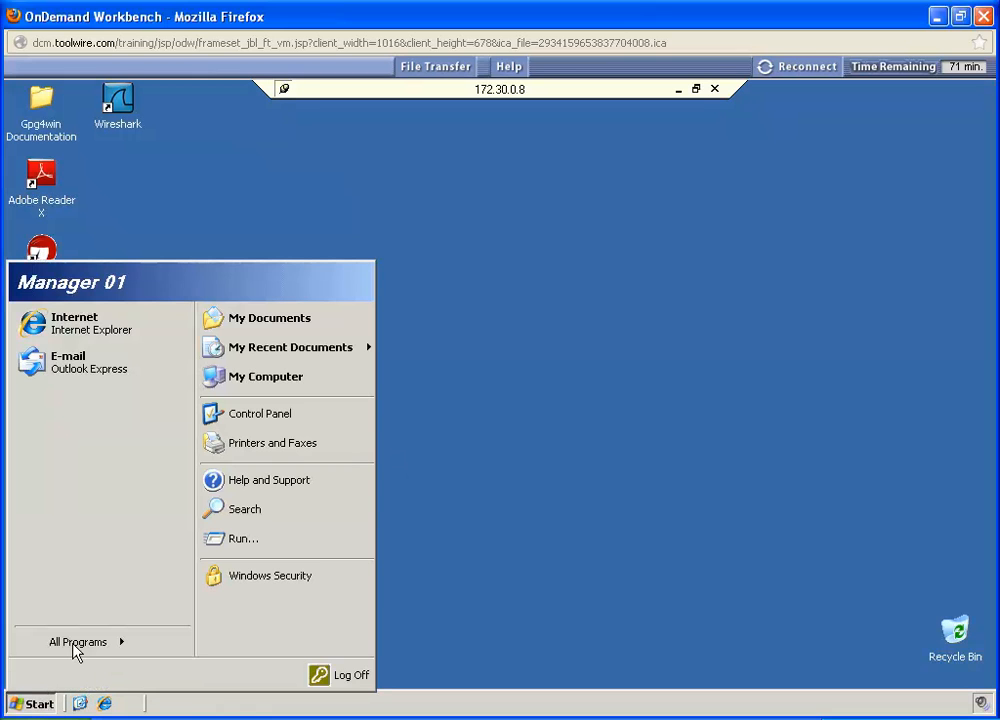
{"action": "mouse_move", "coordinate": [72, 643]}
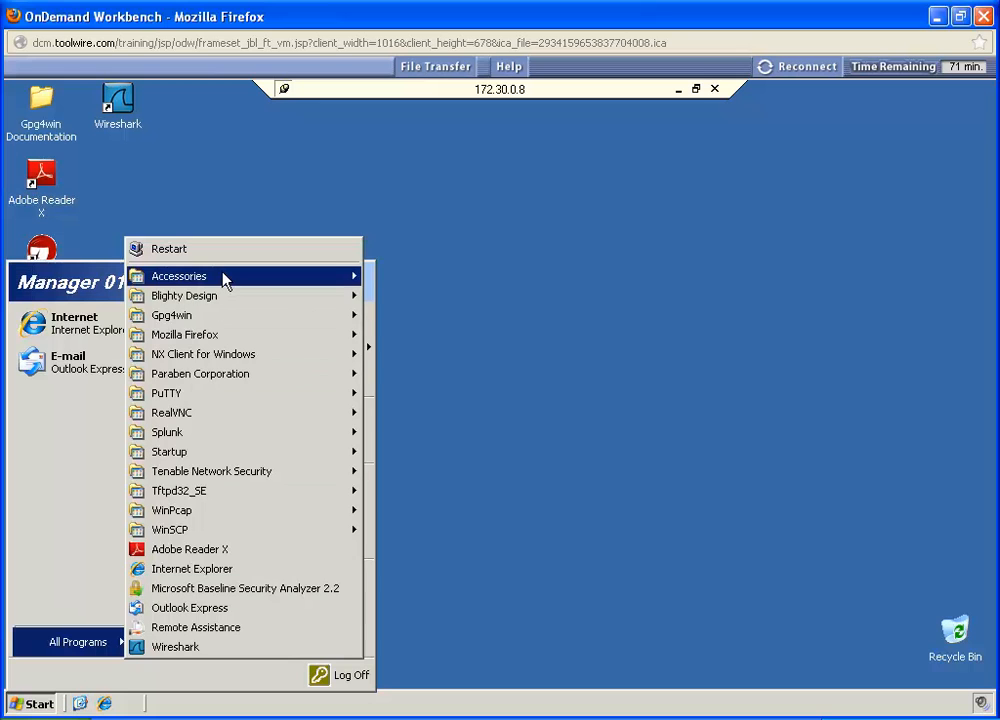
{"action": "mouse_move", "coordinate": [228, 279]}
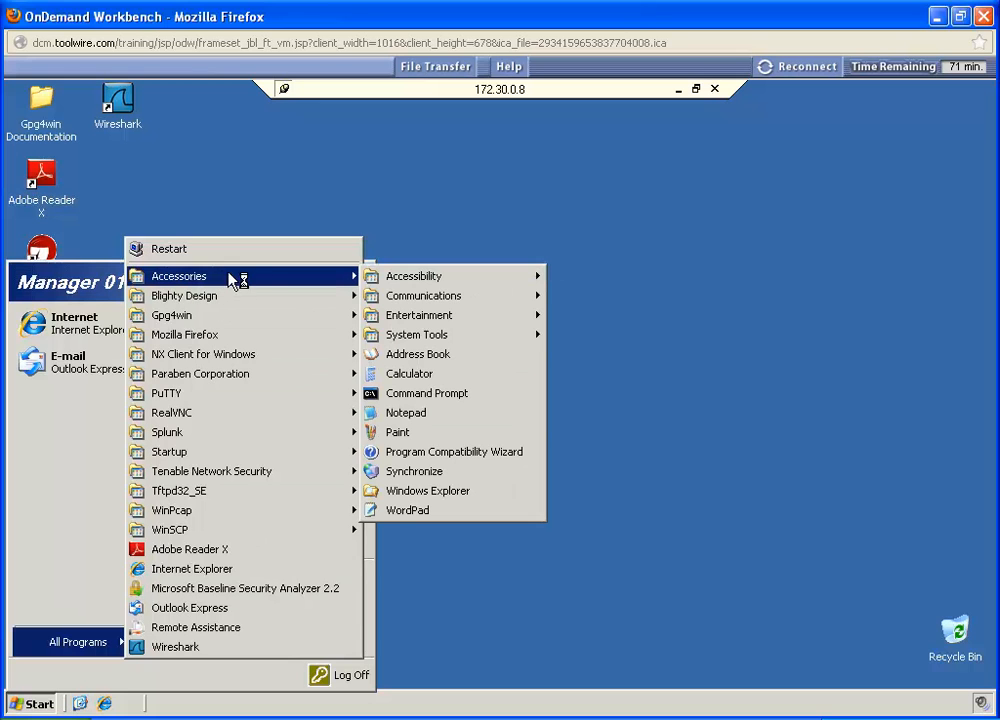
{"action": "left_click", "coordinate": [418, 414]}
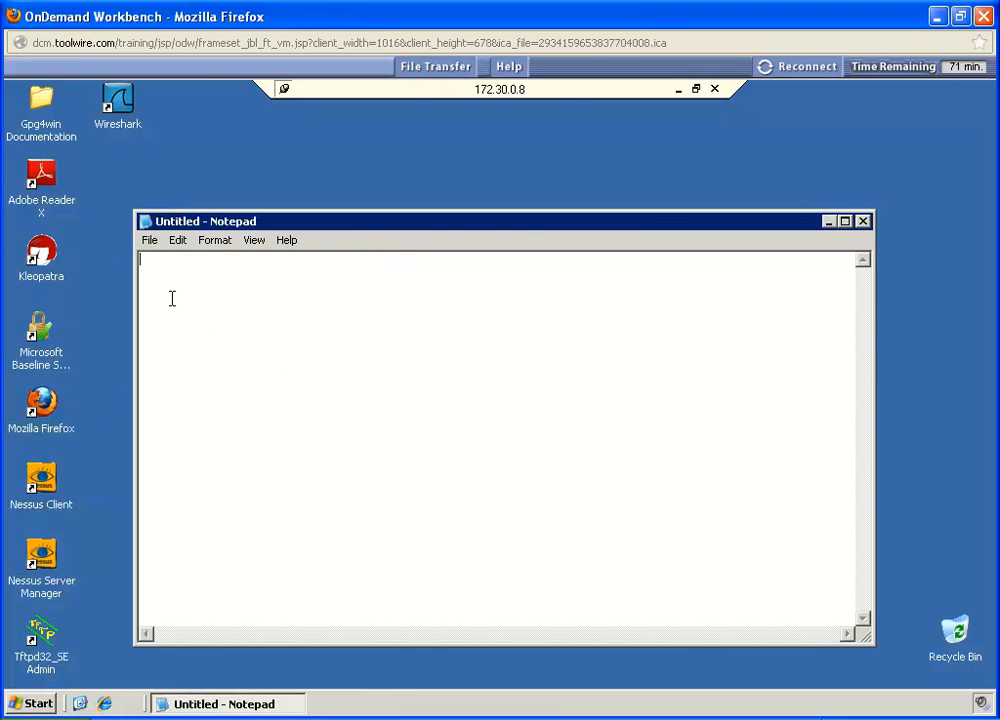
Step: Save the blank document as Manager01.txt in the MGRfiles folder of C:\ERPdocuments
{"action": "left_click", "coordinate": [149, 242]}
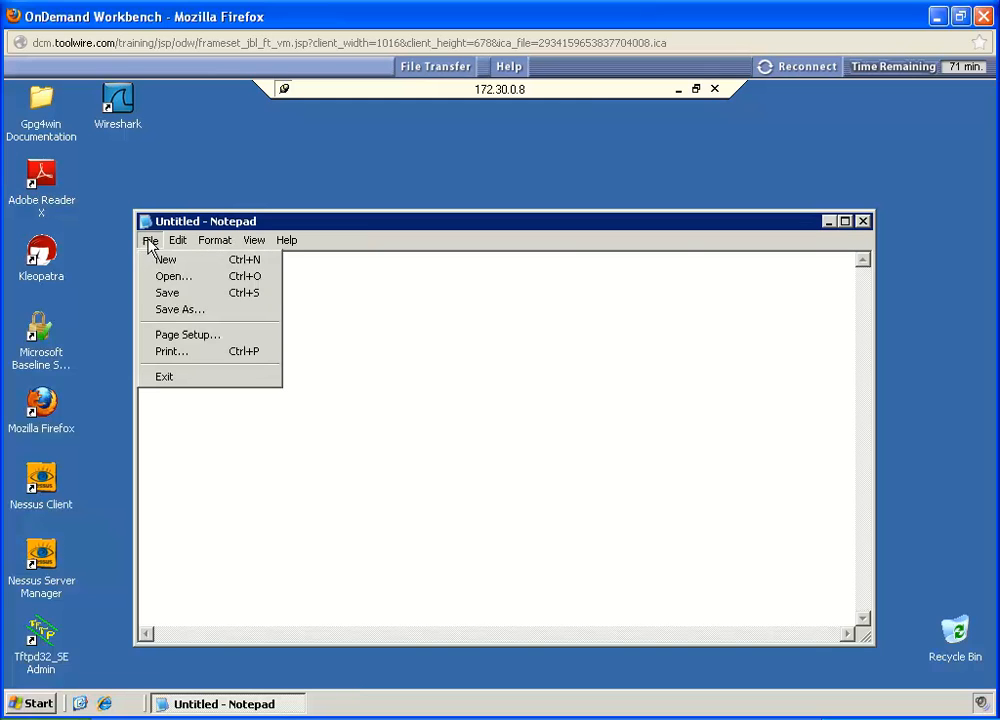
{"action": "left_click", "coordinate": [187, 310]}
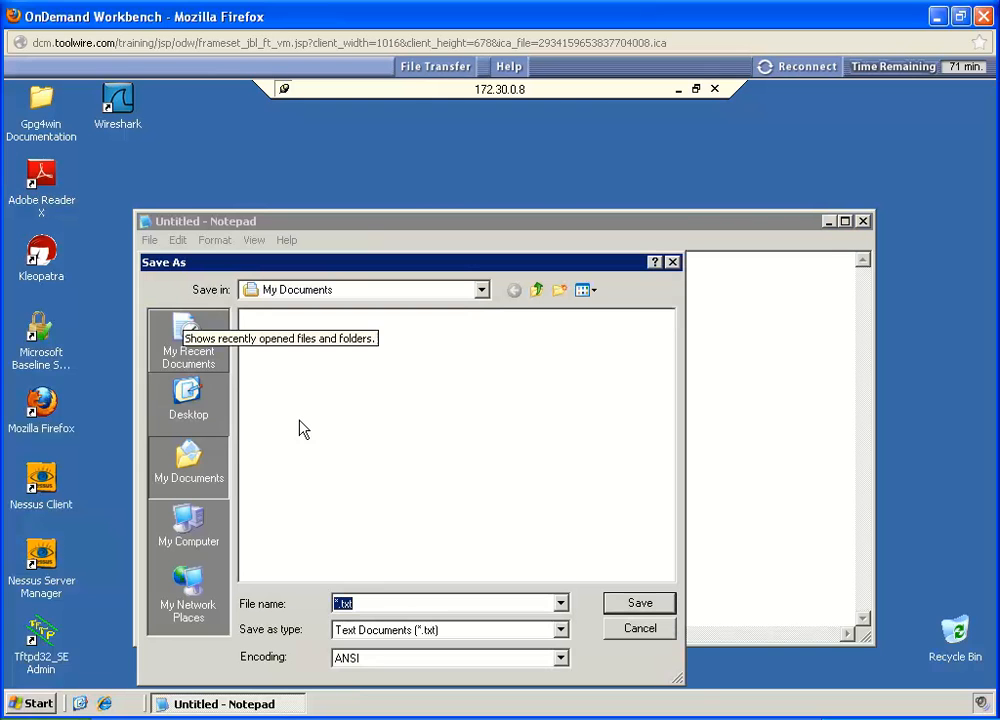
{"action": "left_click_drag", "start_coordinate": [340, 605], "coordinate": [331, 604]}
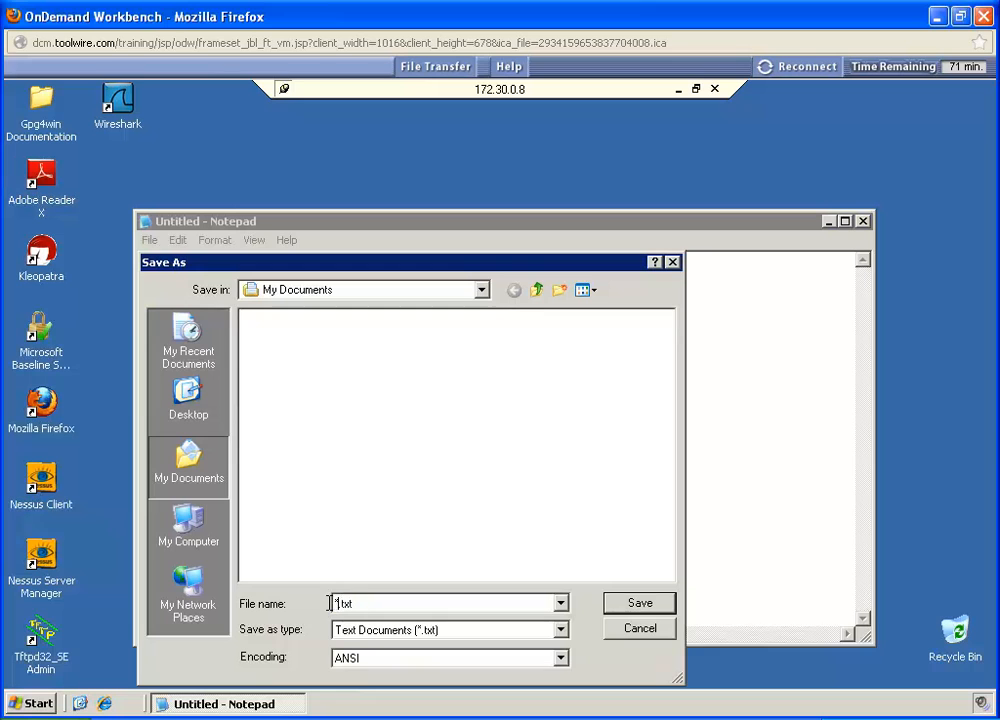
{"action": "type", "text": "Manager01"}
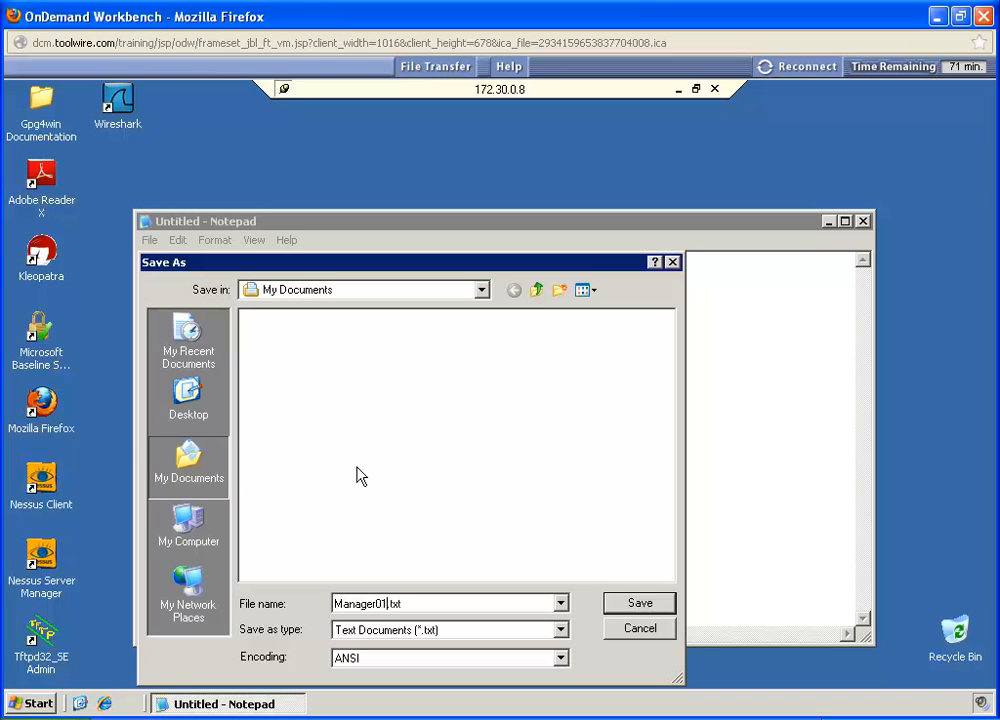
{"action": "left_click", "coordinate": [189, 528]}
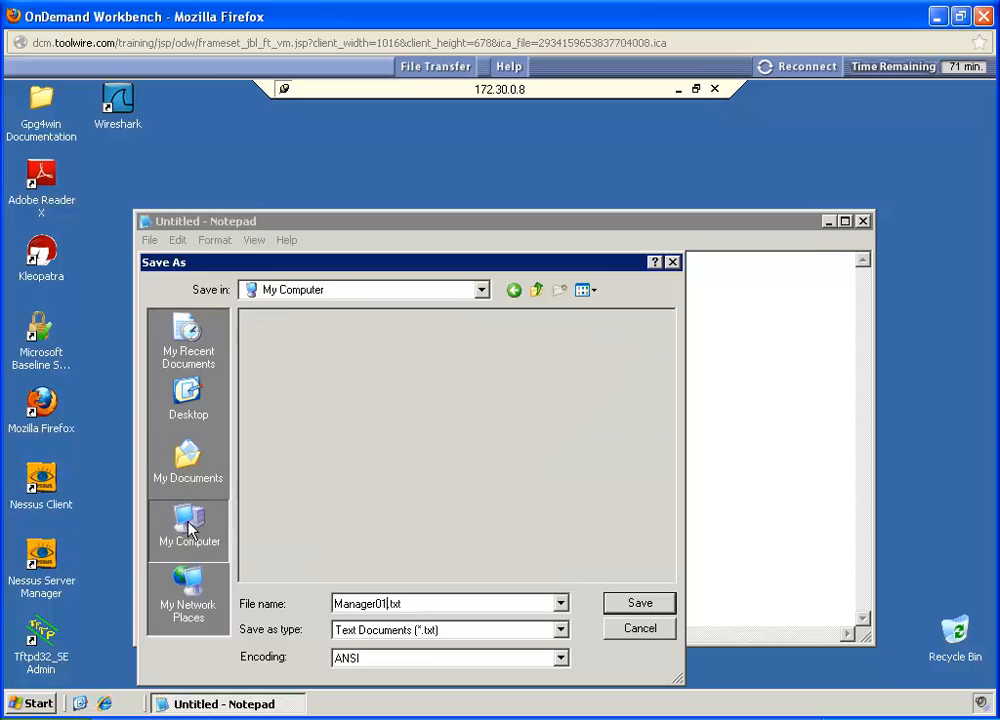
{"action": "double_click", "coordinate": [252, 322]}
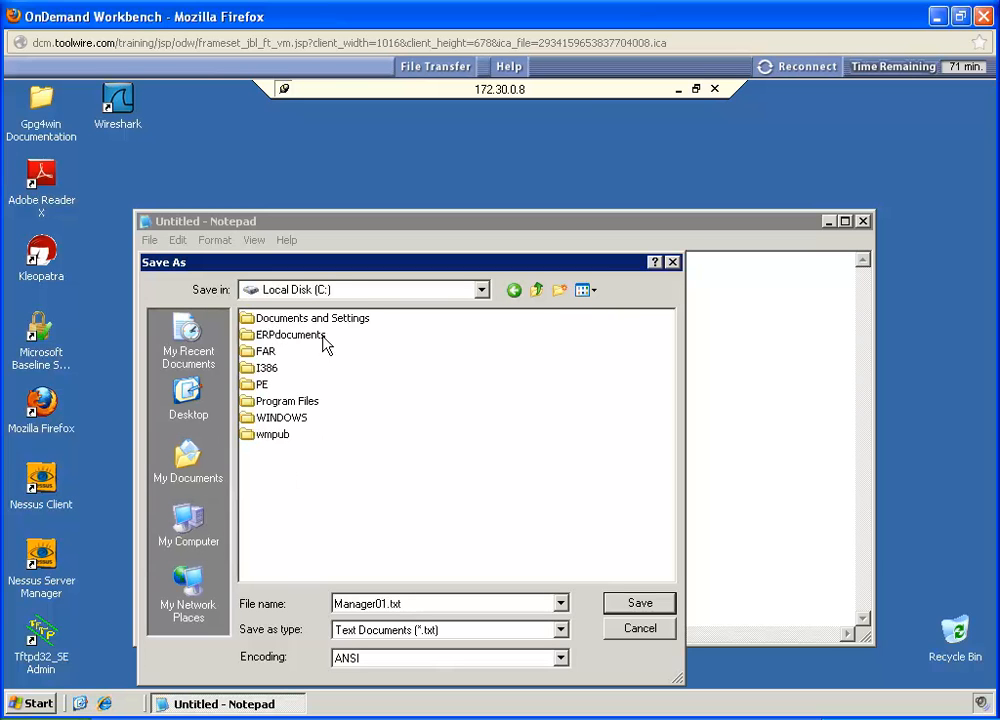
{"action": "double_click", "coordinate": [288, 336]}
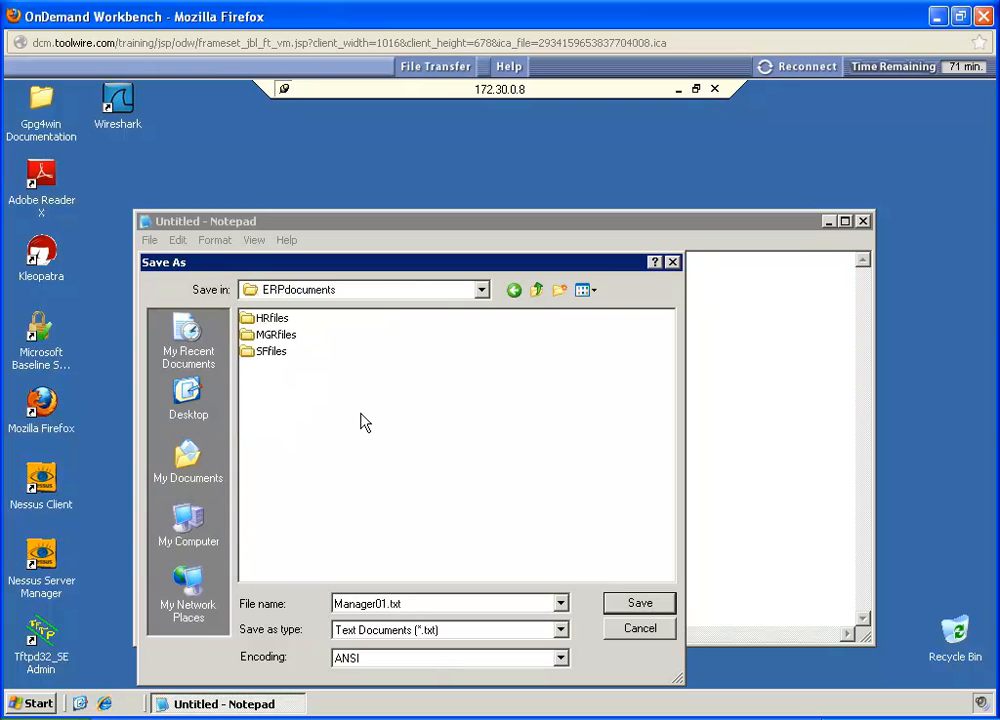
{"action": "double_click", "coordinate": [267, 342]}
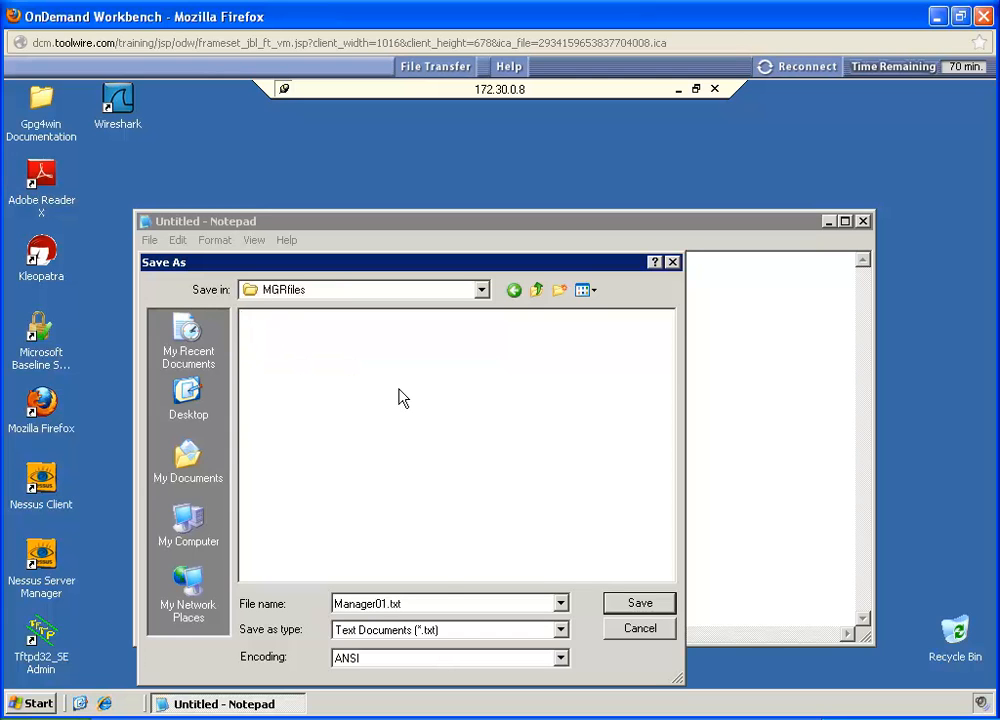
{"action": "left_click", "coordinate": [638, 603]}
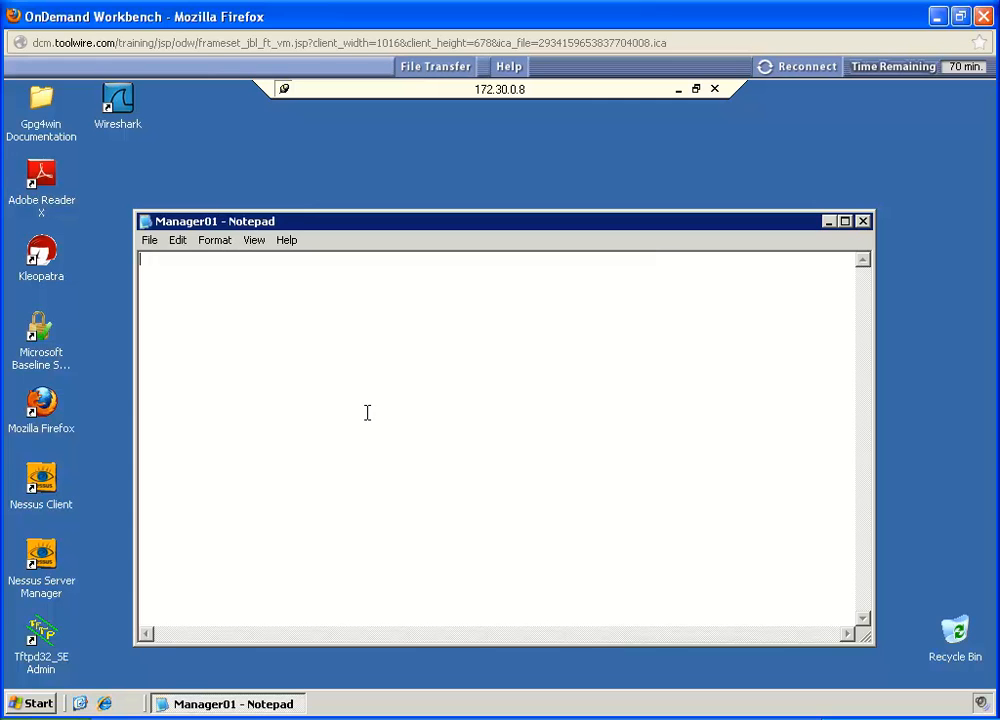
Step: Save a copy of the Manager01 document in ERPdocuments\HRfiles under the same name
{"action": "left_click", "coordinate": [151, 242]}
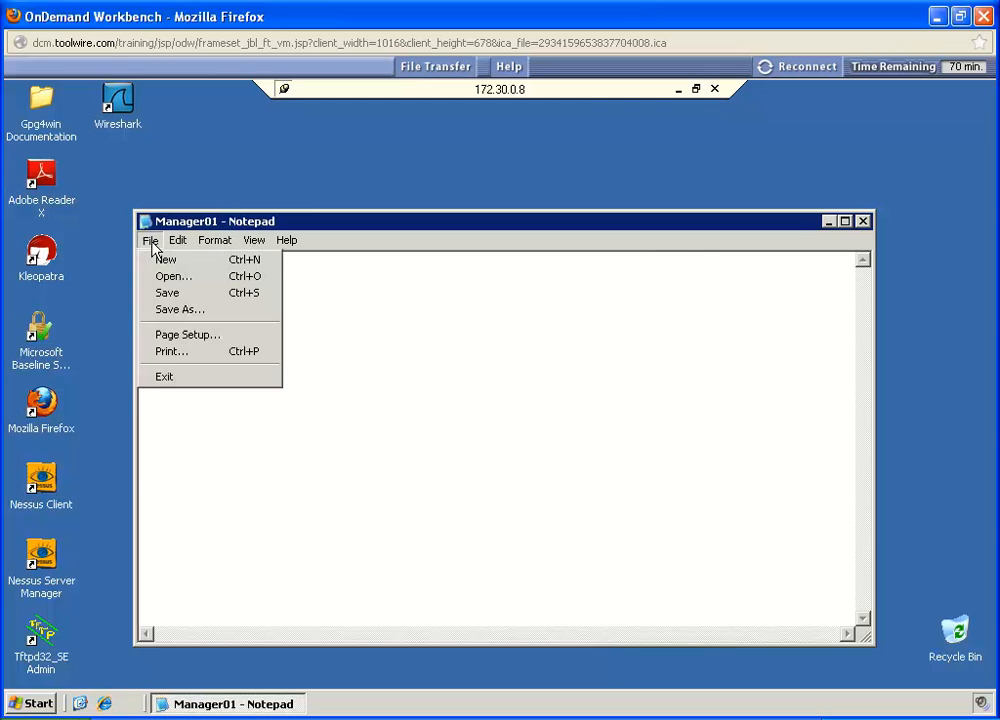
{"action": "left_click", "coordinate": [180, 310]}
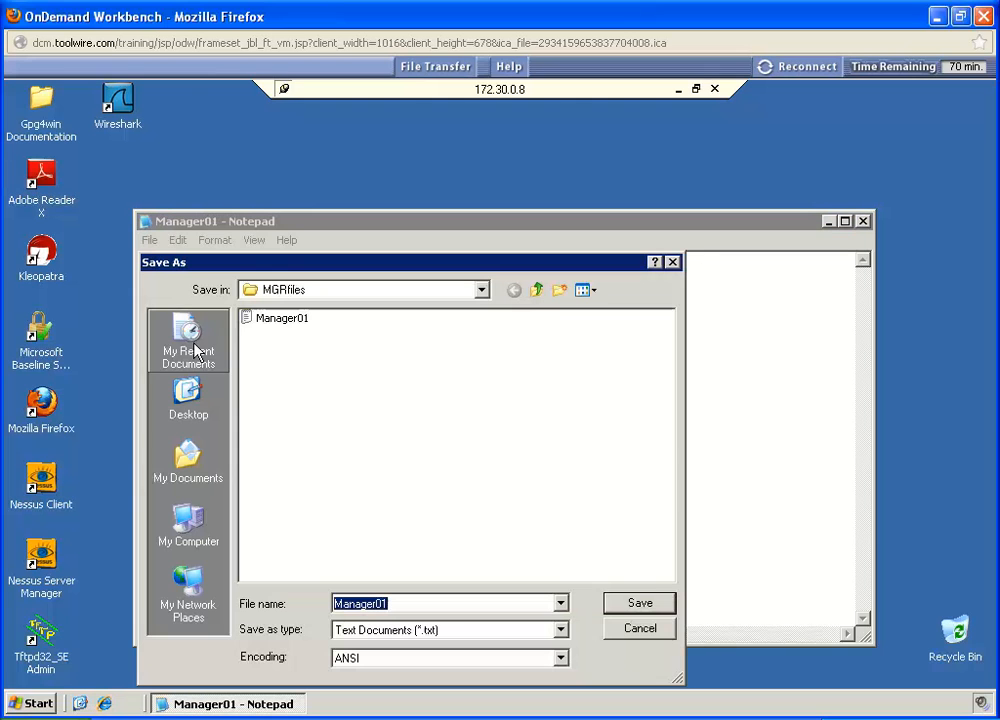
{"action": "left_click", "coordinate": [538, 291]}
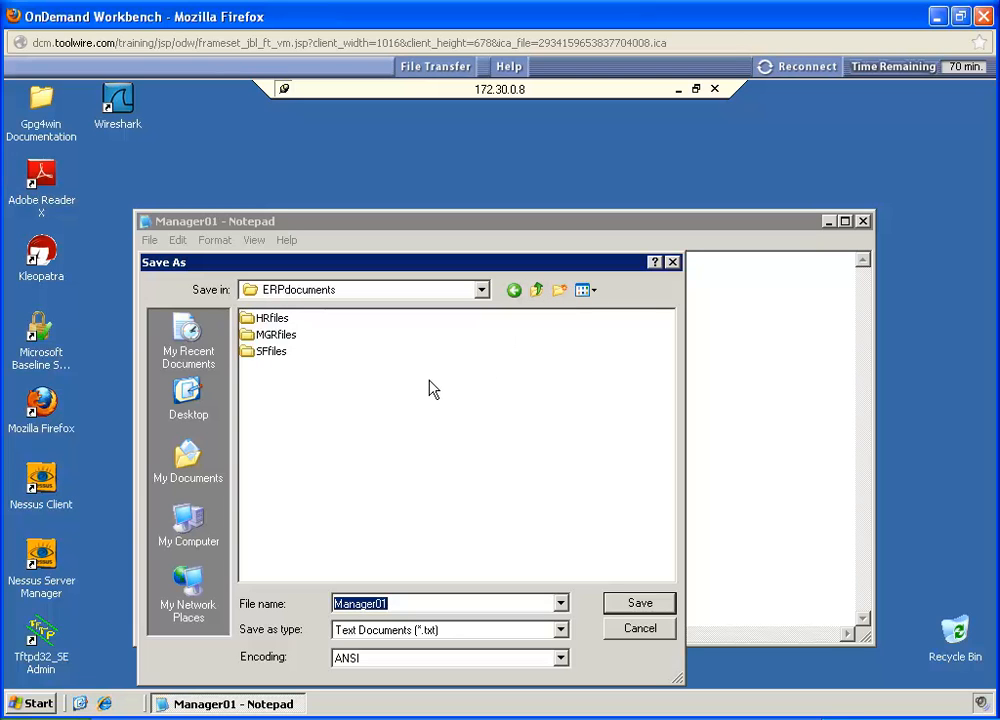
{"action": "left_click", "coordinate": [265, 322]}
{"action": "double_click", "coordinate": [265, 322]}
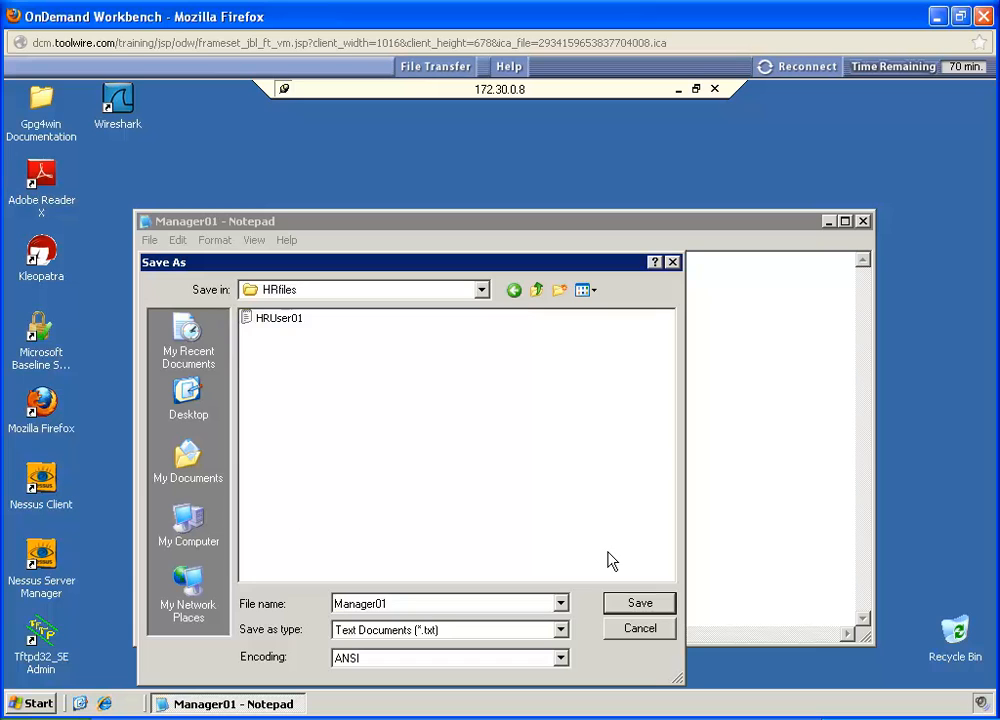
{"action": "left_click", "coordinate": [640, 603]}
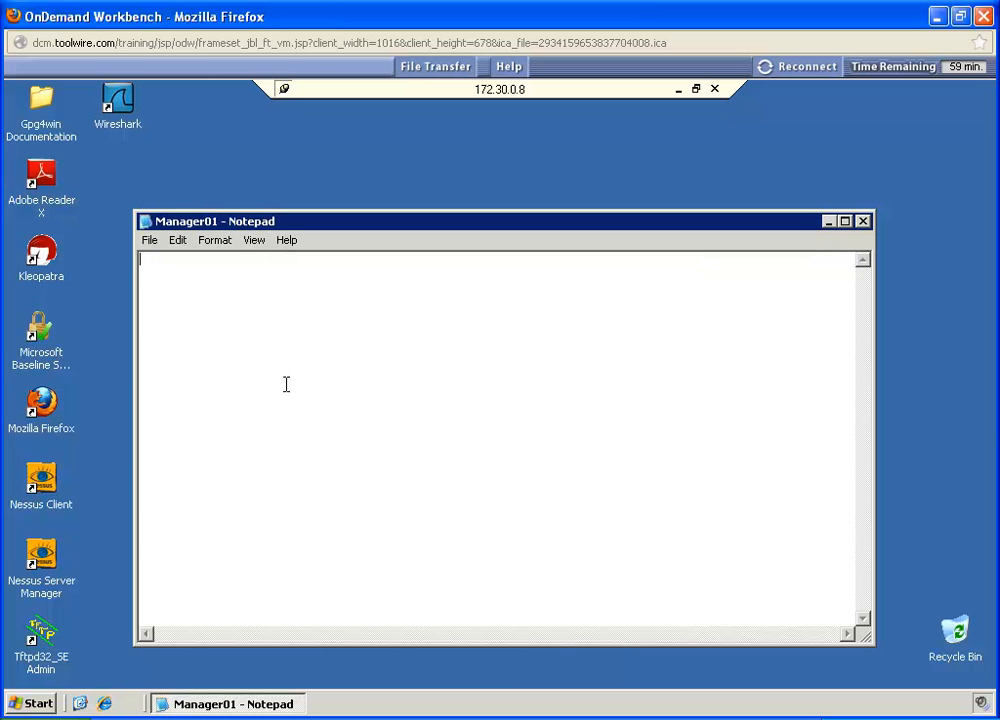
Step: Save another copy of the Manager01 document in ERPdocuments\SFfiles, keeping its name
{"action": "left_click", "coordinate": [149, 242]}
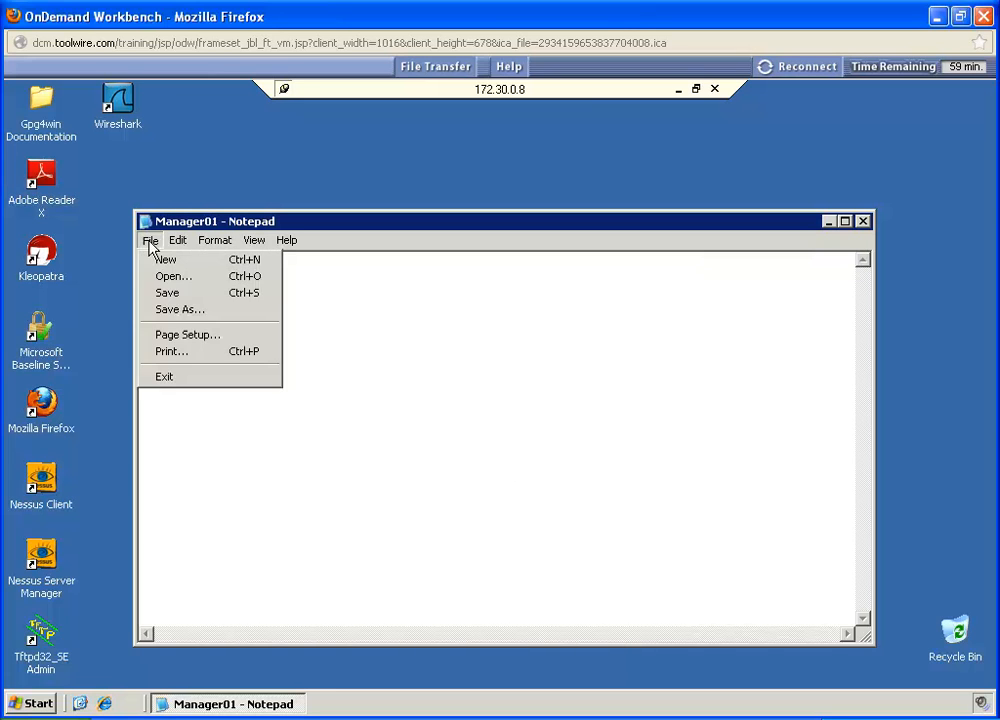
{"action": "left_click", "coordinate": [172, 311]}
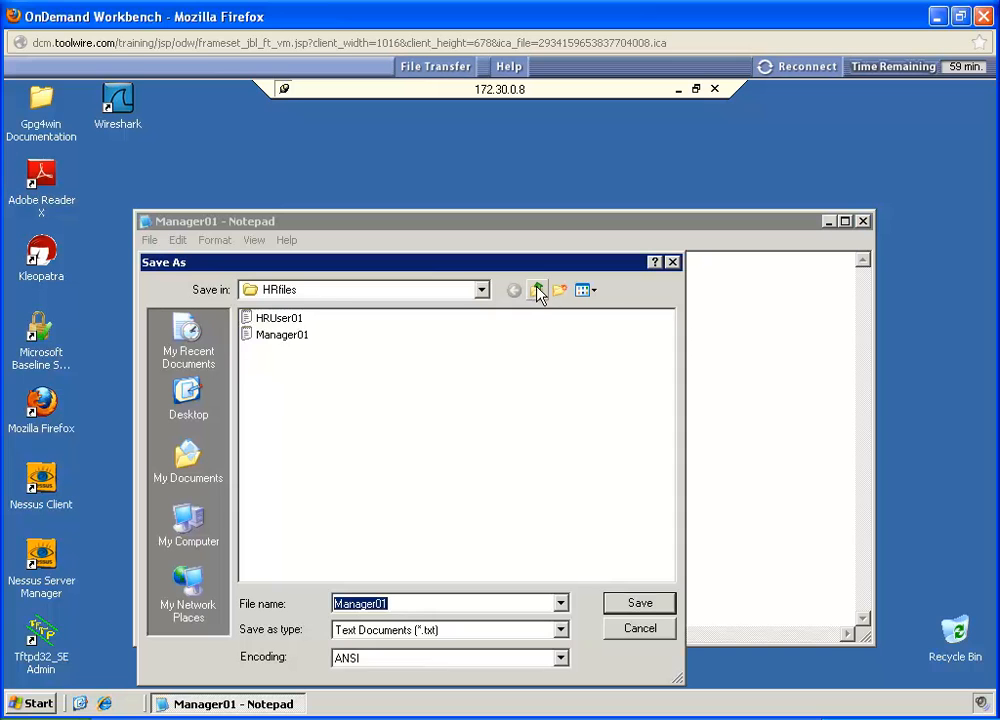
{"action": "left_click", "coordinate": [538, 291]}
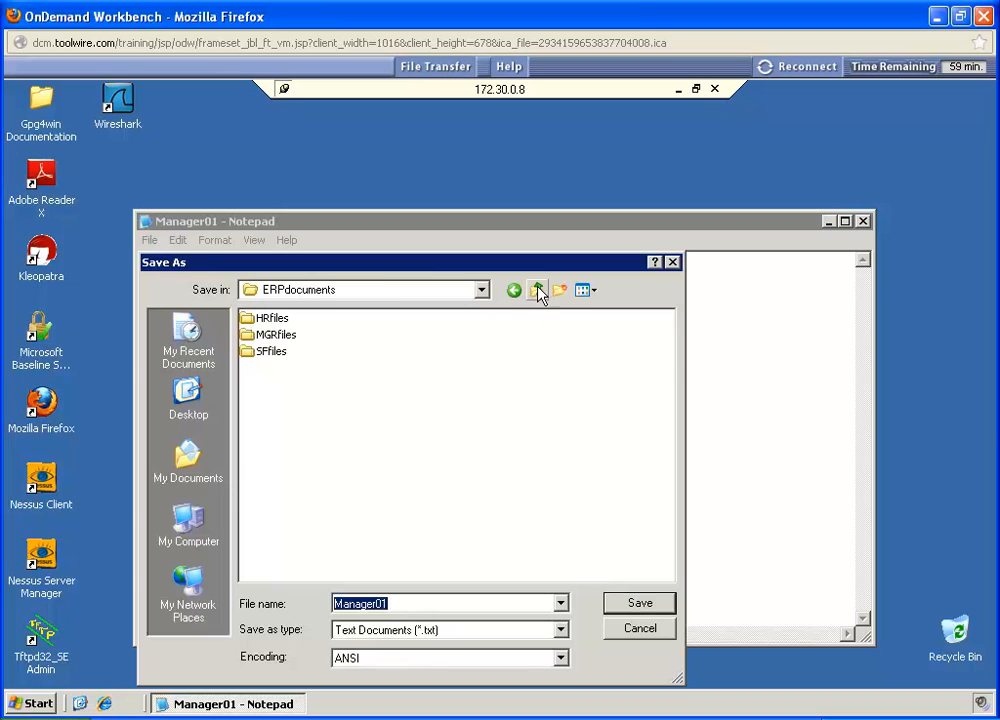
{"action": "double_click", "coordinate": [262, 351]}
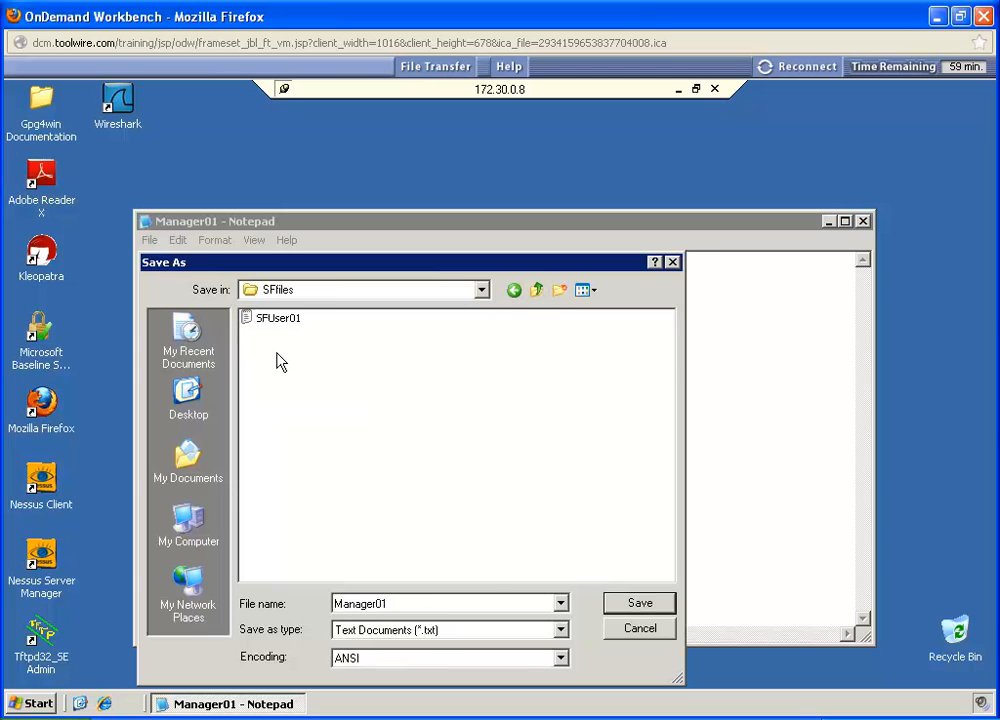
{"action": "left_click", "coordinate": [640, 604]}
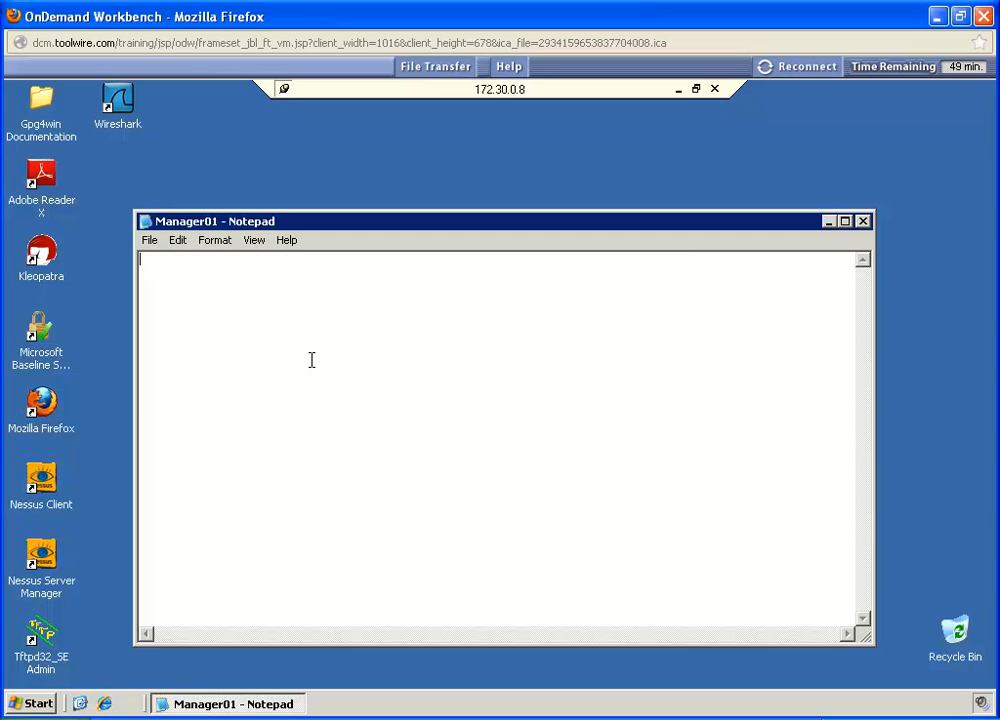
Step: Close Notepad, log Manager01 off the remote server, and close the ISSA_VM Server Farm_RDP folder on the local desktop
{"action": "left_click", "coordinate": [862, 222]}
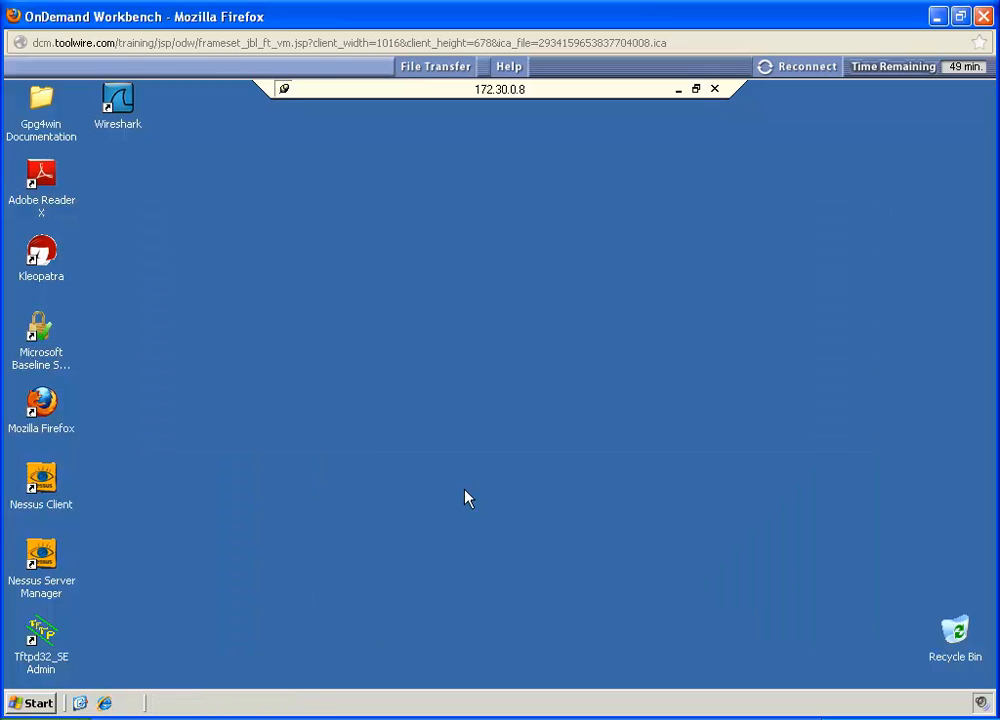
{"action": "left_click", "coordinate": [36, 703]}
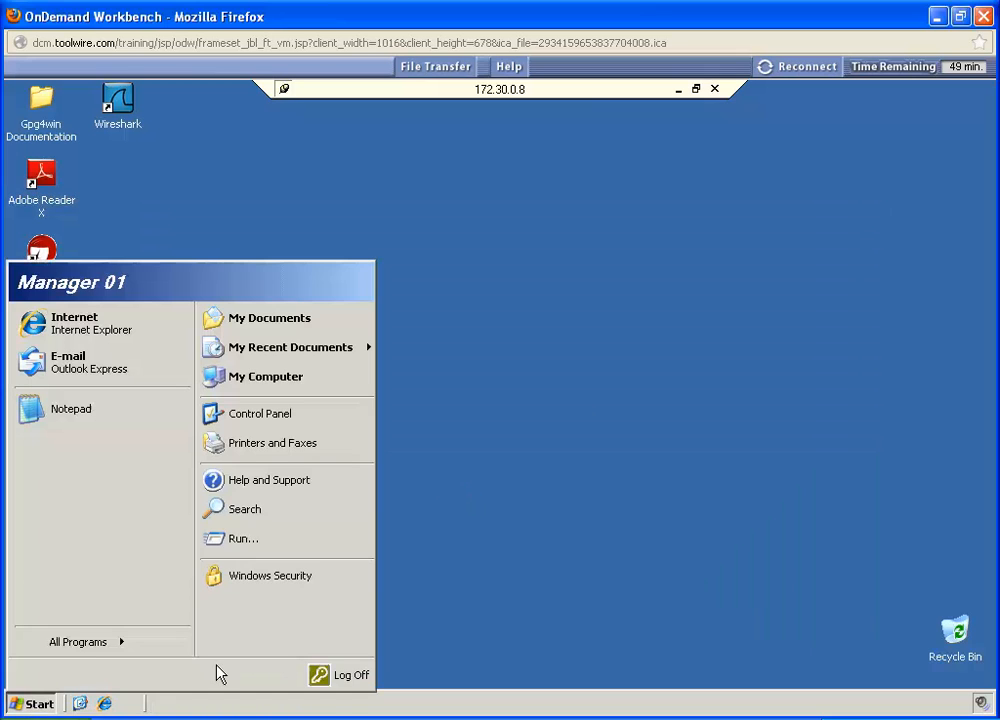
{"action": "left_click", "coordinate": [340, 676]}
{"action": "left_click", "coordinate": [458, 419]}
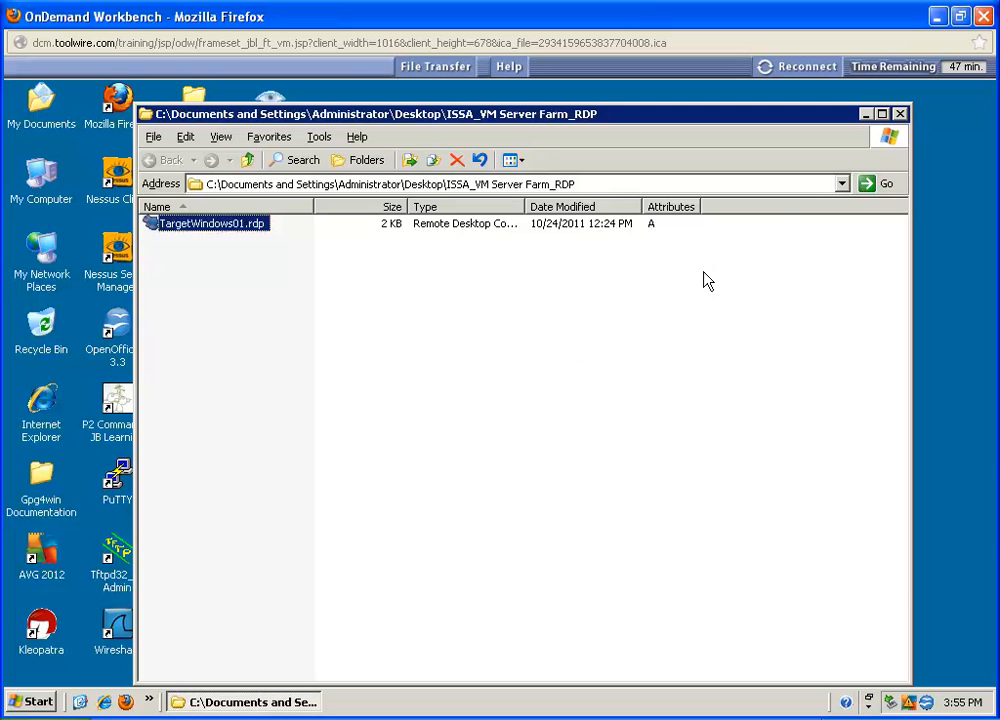
{"action": "left_click", "coordinate": [900, 115]}
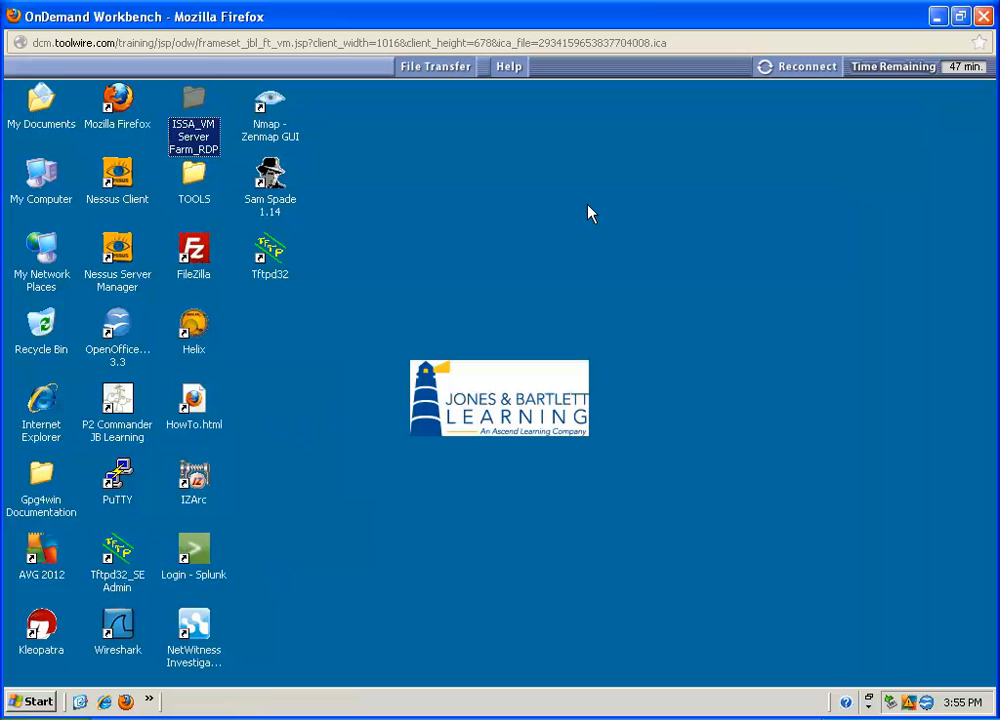